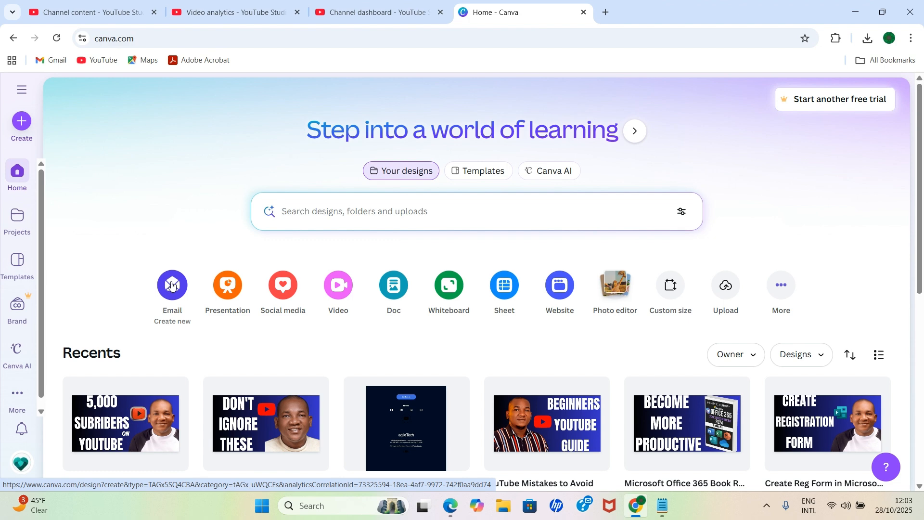
# Create a new email design and apply the dark green "Form Check Friday" fitness template
pyautogui.click(172, 286)
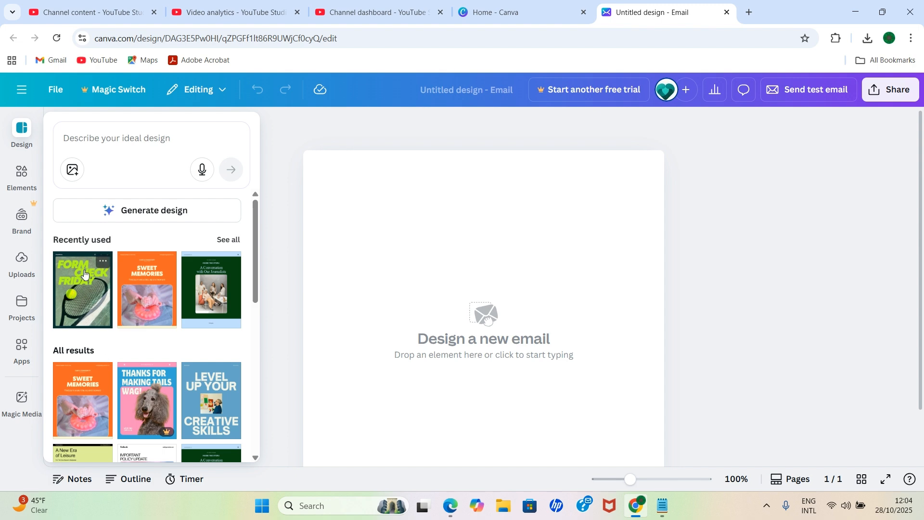
pyautogui.scroll(-3, 84, 274)
pyautogui.scroll(3, 85, 273)
pyautogui.scroll(-1, 109, 353)
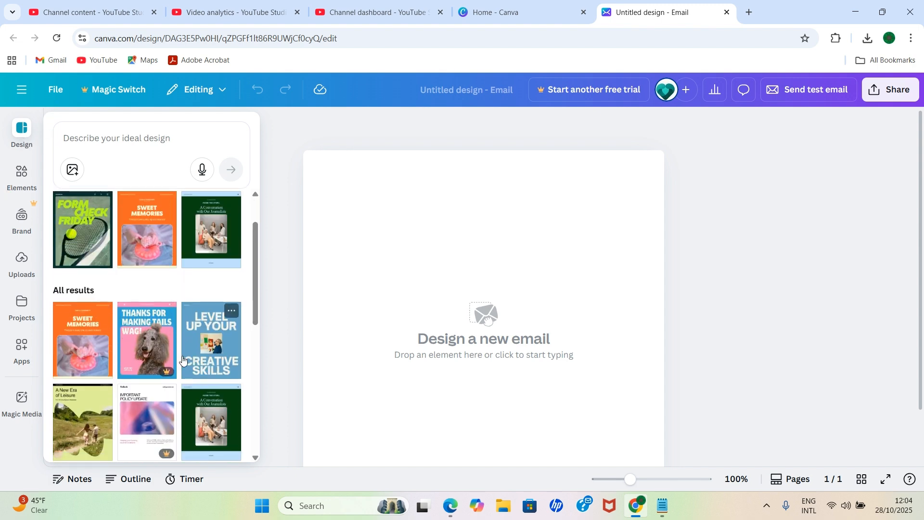
pyautogui.scroll(-2, 161, 307)
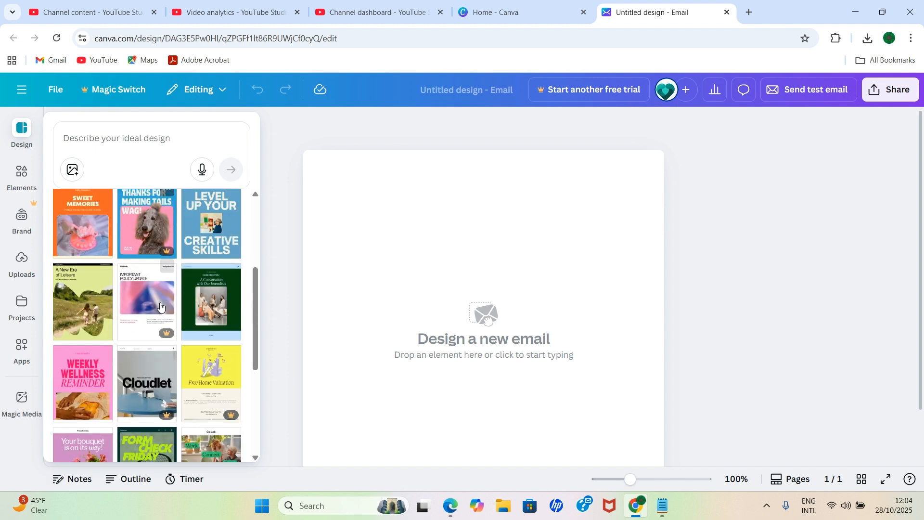
pyautogui.scroll(-2, 161, 307)
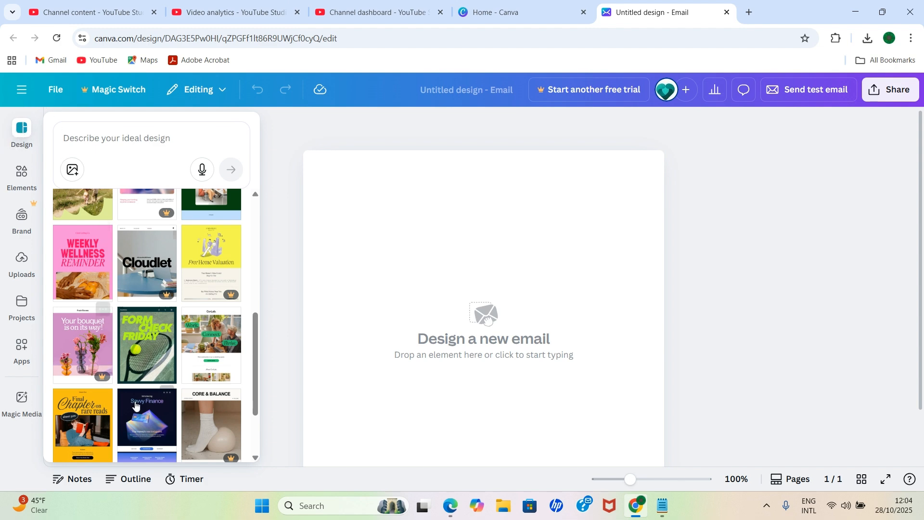
pyautogui.click(143, 336)
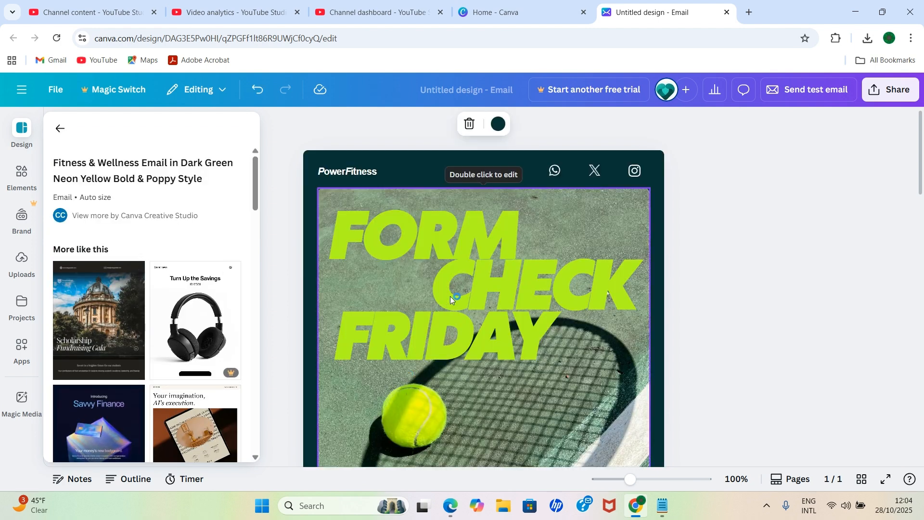
# Examine the whole email template, from the header graphic down to the booking button and footer
pyautogui.scroll(-5, 449, 297)
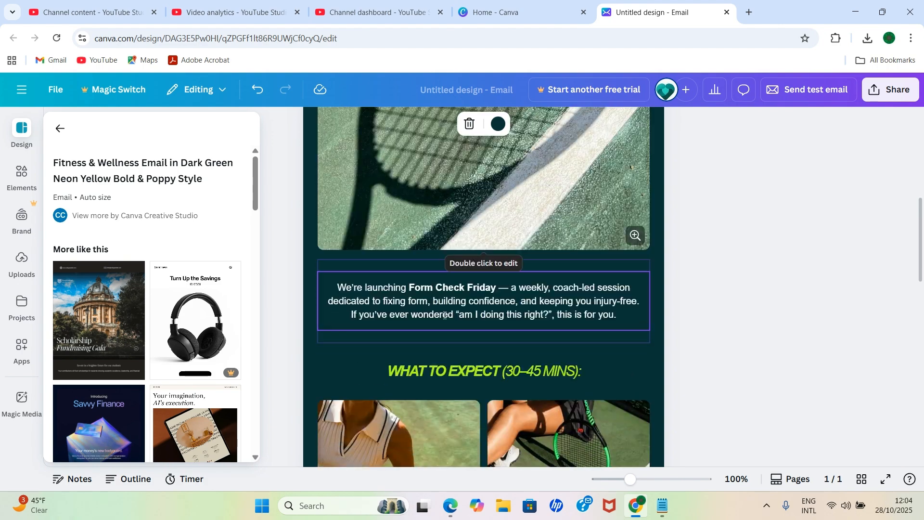
pyautogui.scroll(-15, 445, 315)
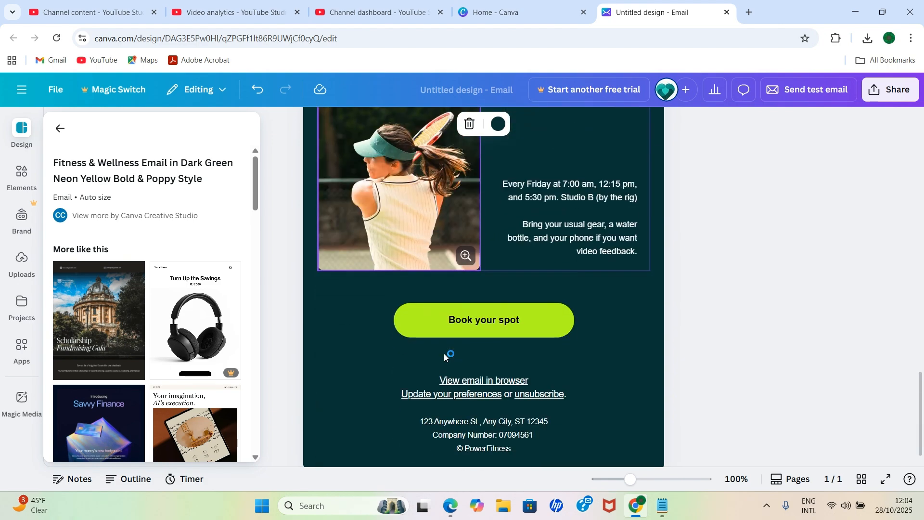
pyautogui.scroll(10, 445, 356)
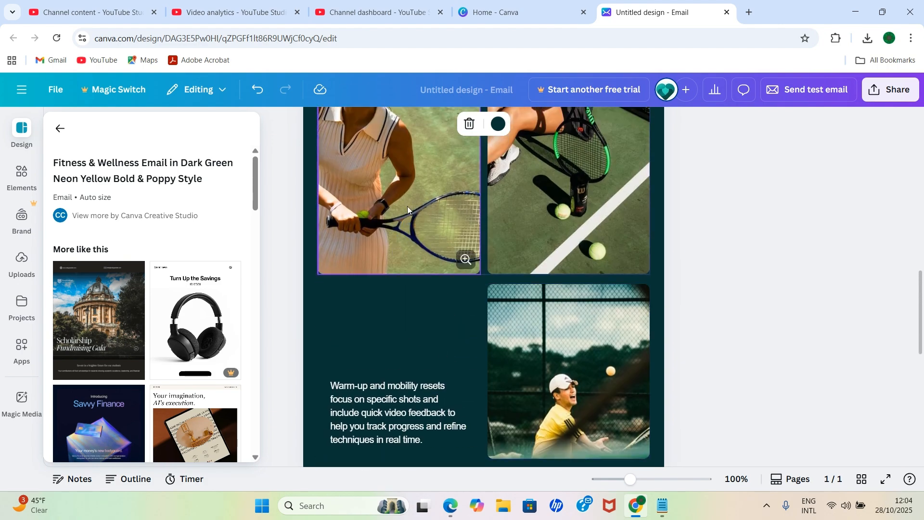
pyautogui.scroll(1, 561, 218)
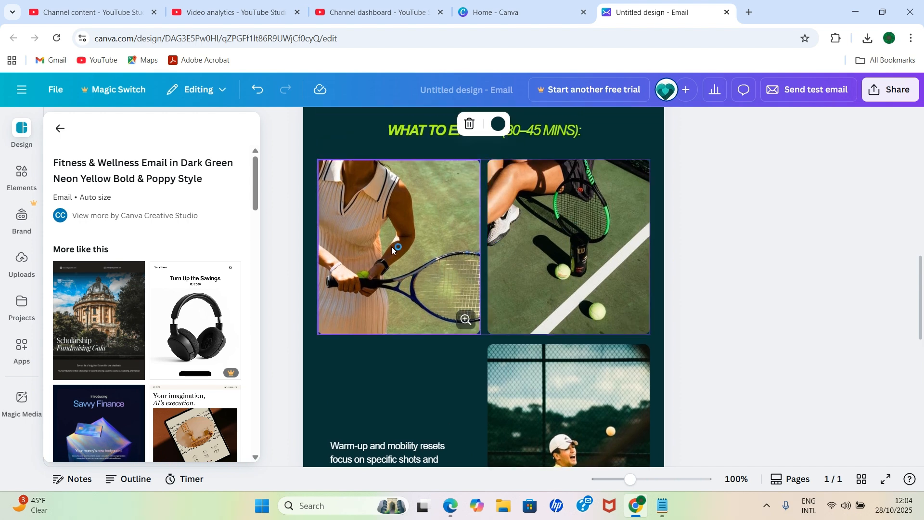
pyautogui.scroll(3, 392, 249)
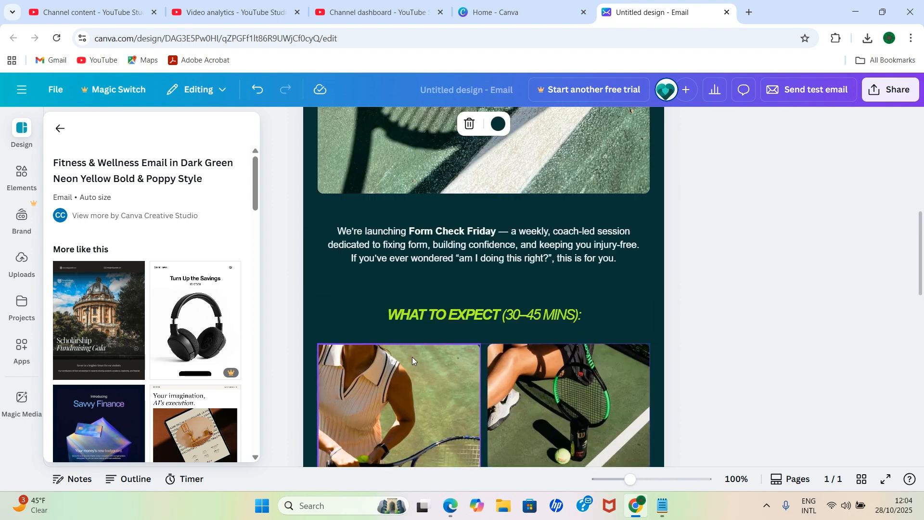
pyautogui.scroll(1, 412, 360)
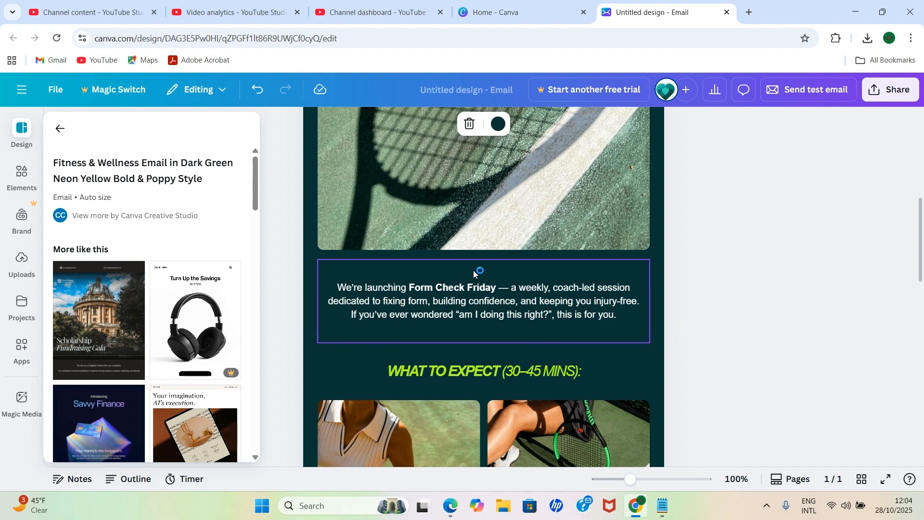
pyautogui.scroll(2, 494, 241)
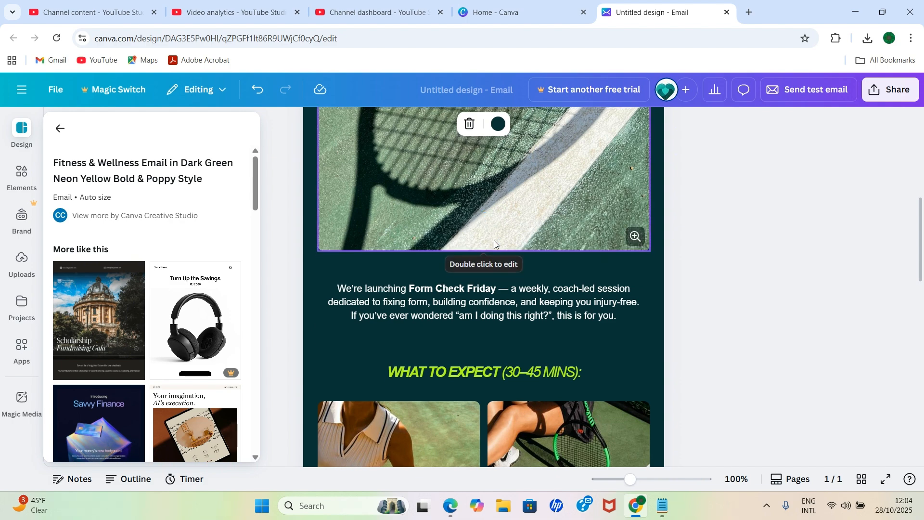
pyautogui.scroll(4, 494, 241)
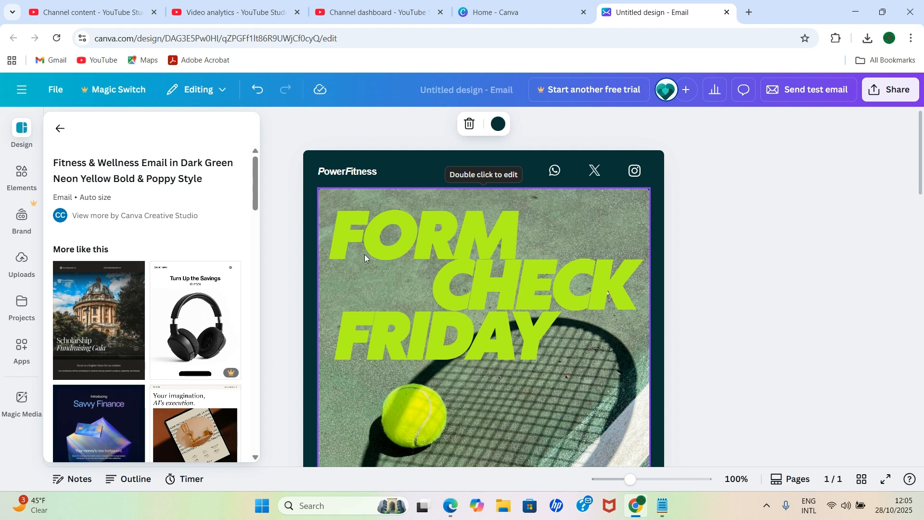
# Open the header graphic for editing and search templates for a tech company training people on Microsoft Word, Excel, PowerPoint, Outlook, OneDrive, cybersecurity and computer
pyautogui.click(465, 226)
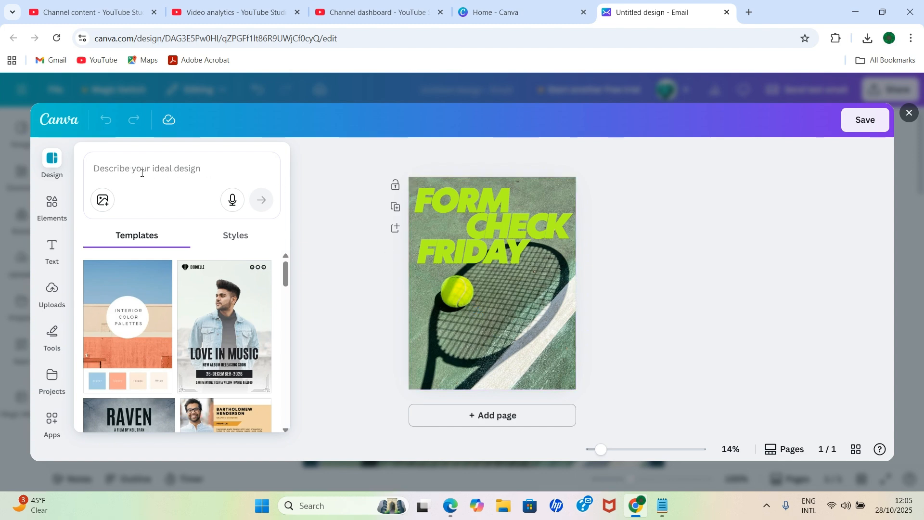
pyautogui.click(118, 171)
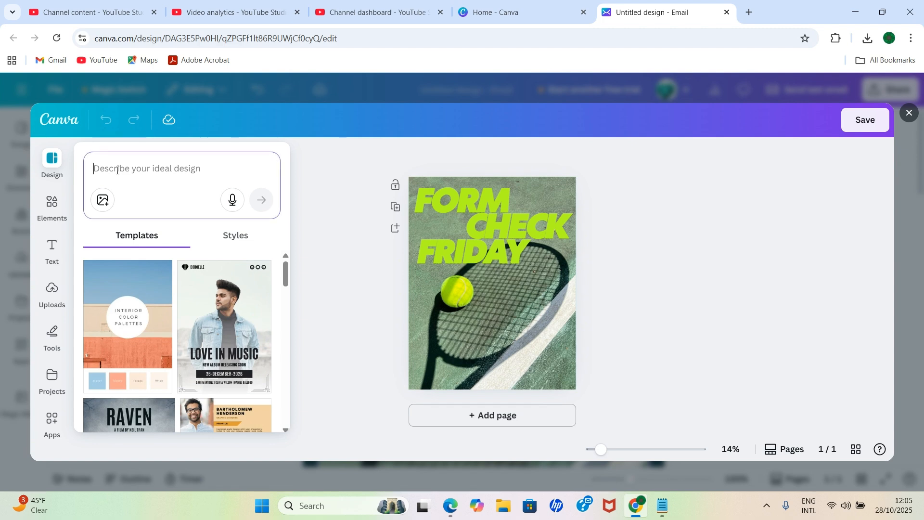
pyautogui.hotkey('ctrl', 'v')
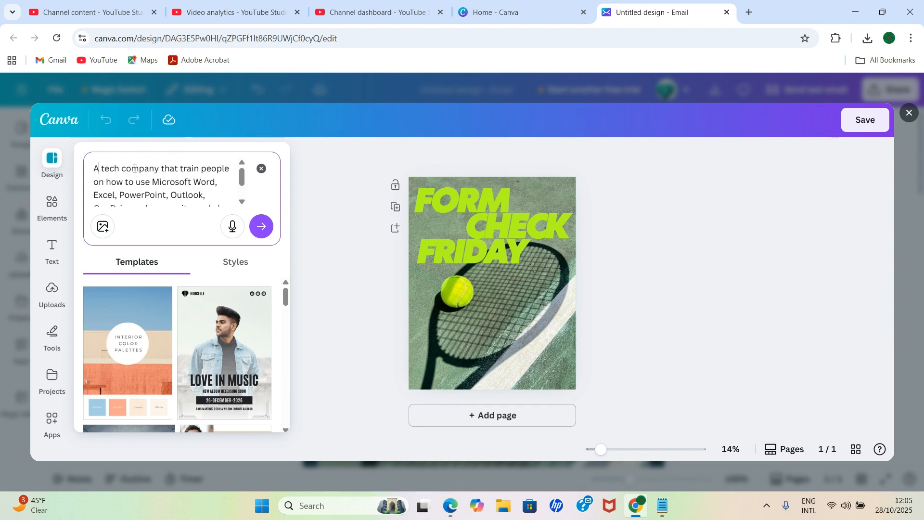
pyautogui.click(100, 172)
pyautogui.scroll(-2, 175, 189)
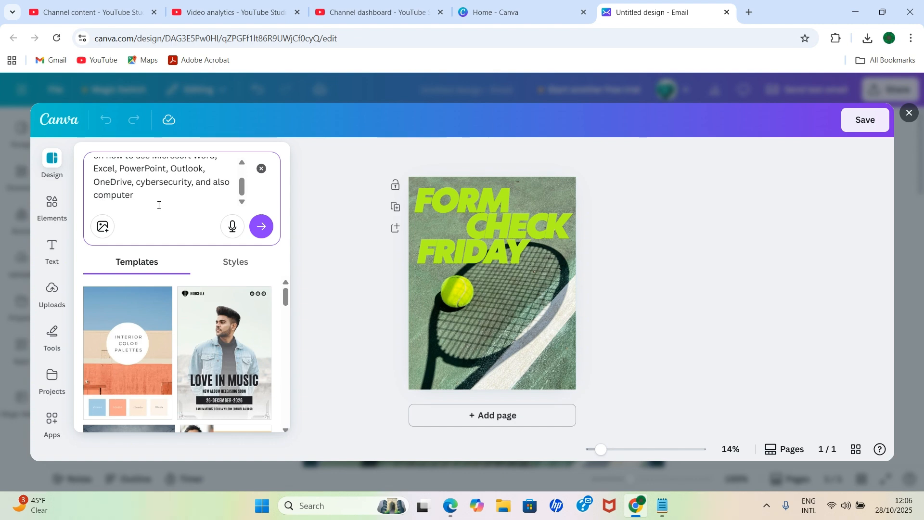
pyautogui.click(262, 232)
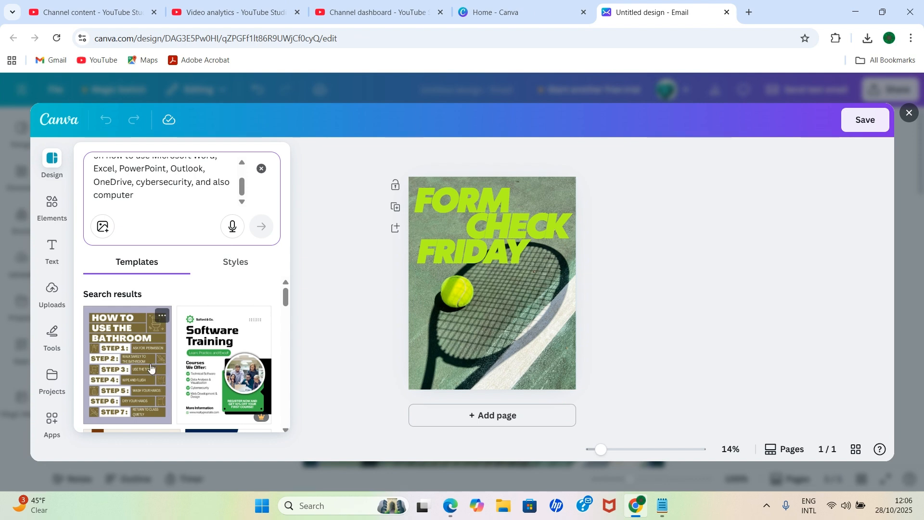
# Replace the header graphic with the dark blue "Special Sale" tech flyer template from the search results
pyautogui.scroll(-3, 153, 368)
pyautogui.scroll(3, 140, 355)
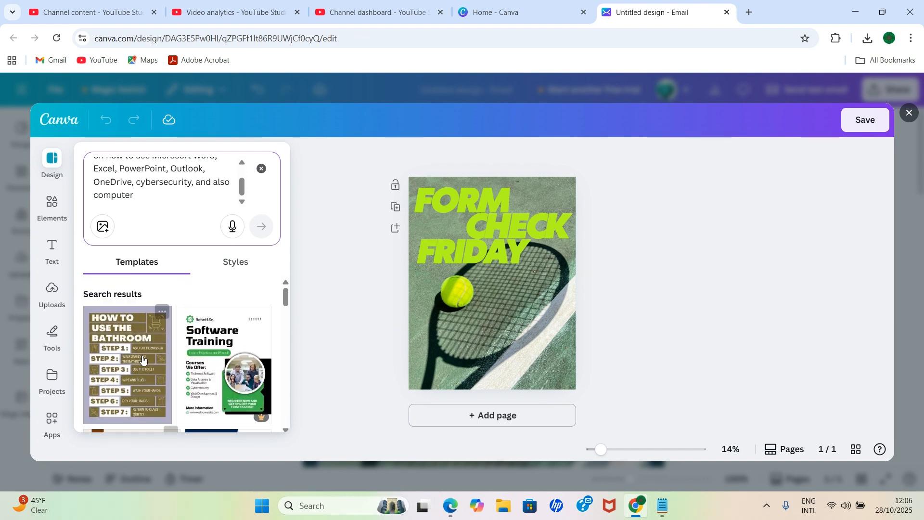
pyautogui.scroll(-2, 204, 367)
pyautogui.scroll(-5, 204, 367)
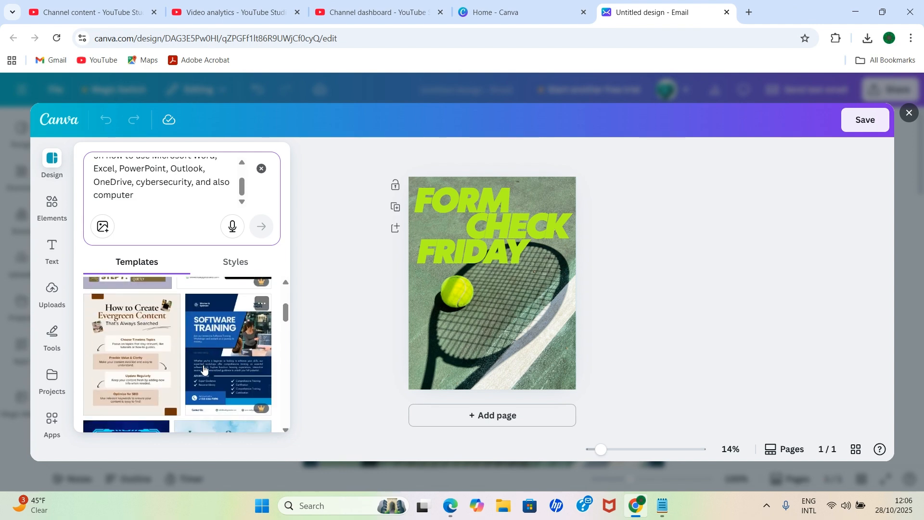
pyautogui.scroll(-2, 194, 375)
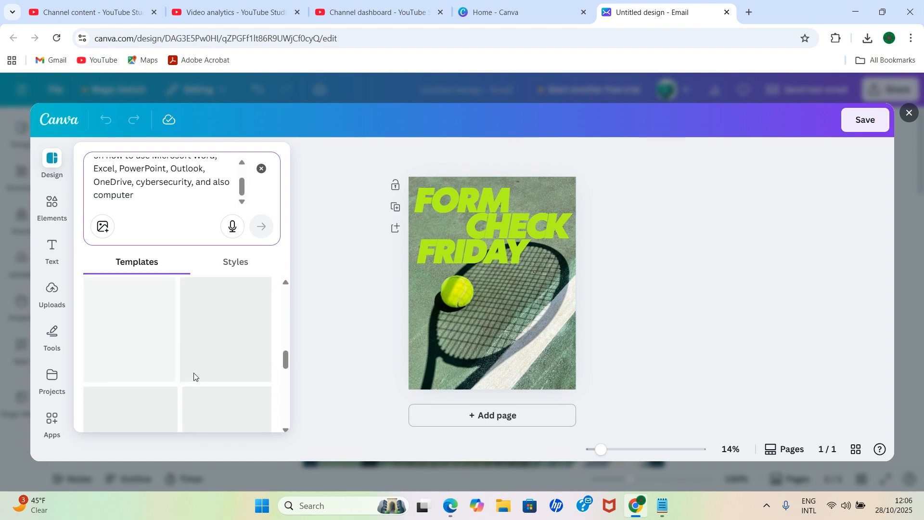
pyautogui.scroll(3, 193, 375)
pyautogui.scroll(-8, 191, 374)
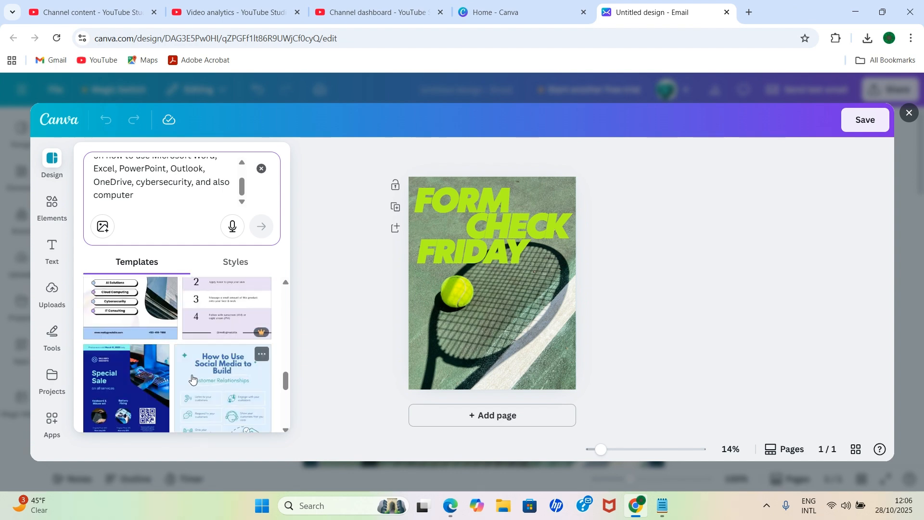
pyautogui.scroll(-1, 192, 378)
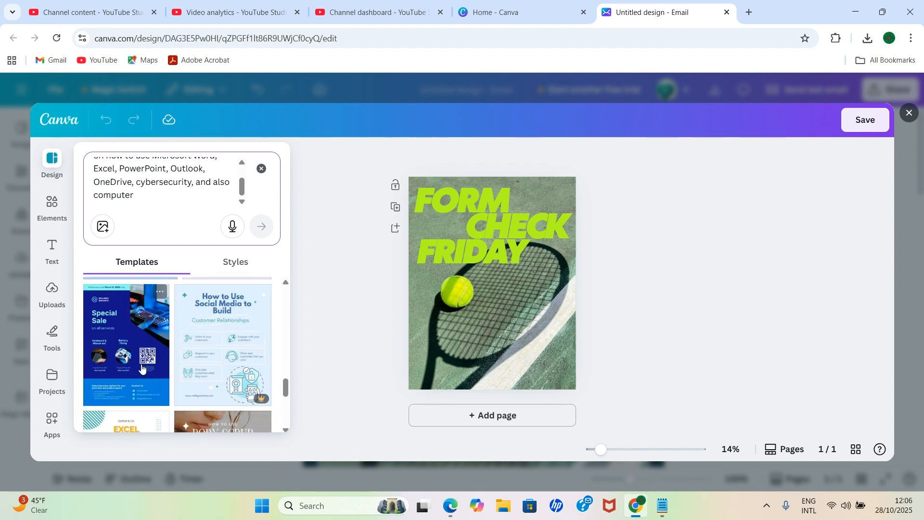
pyautogui.click(113, 346)
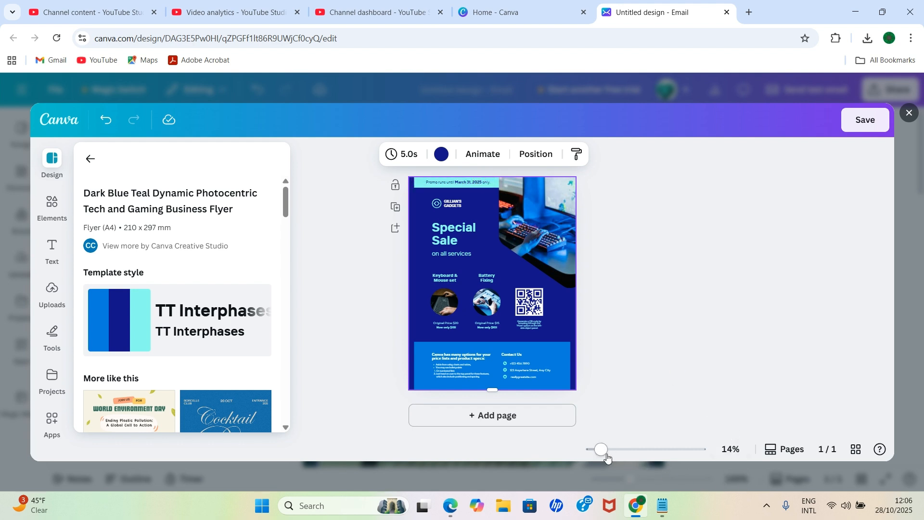
# Change the month in the promo line above the flyer's logo to December
pyautogui.moveTo(601, 448); pyautogui.dragTo(623, 449)
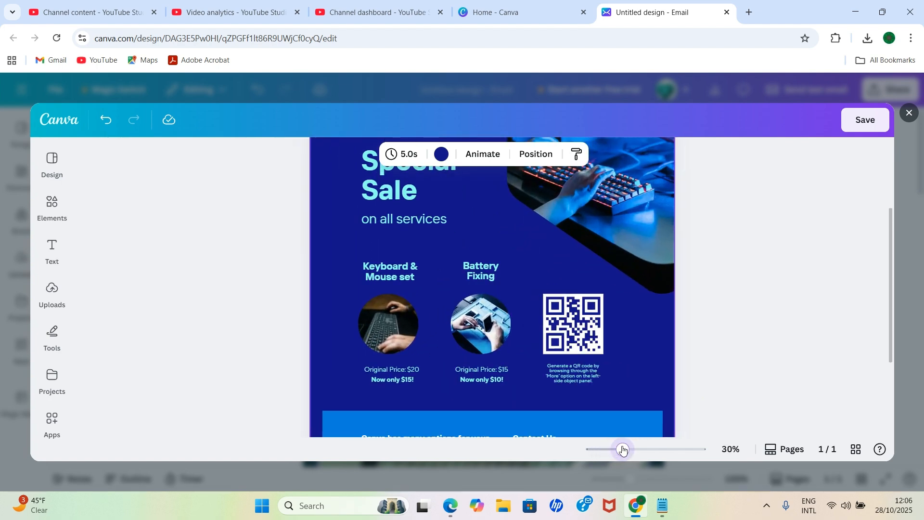
pyautogui.scroll(3, 456, 277)
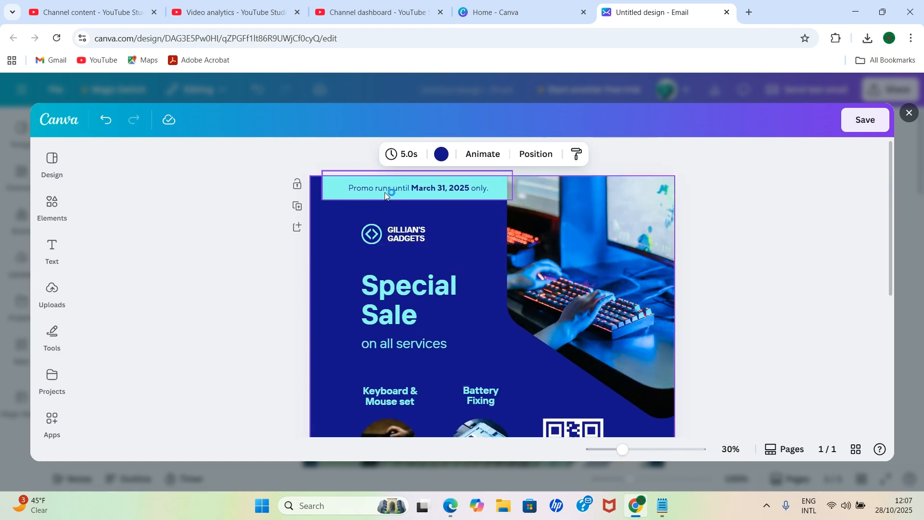
pyautogui.click(382, 189)
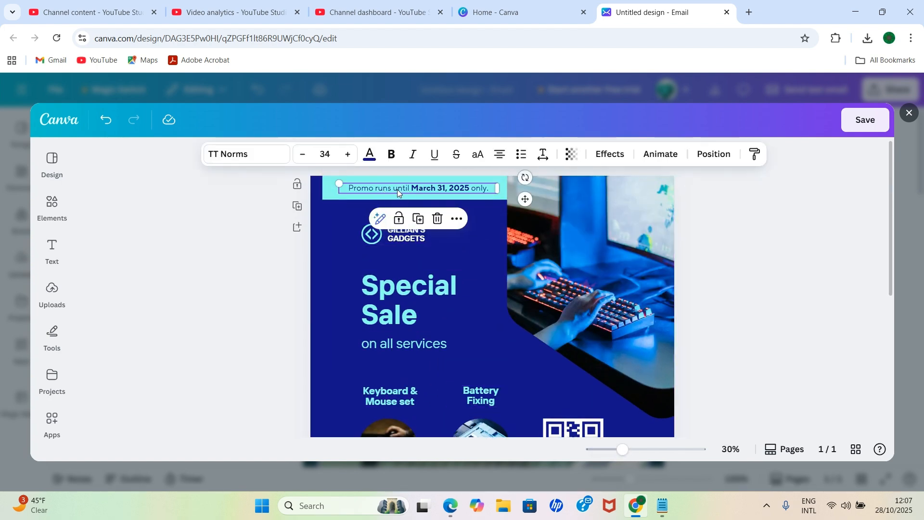
pyautogui.click(410, 191)
pyautogui.tripleClick(391, 189)
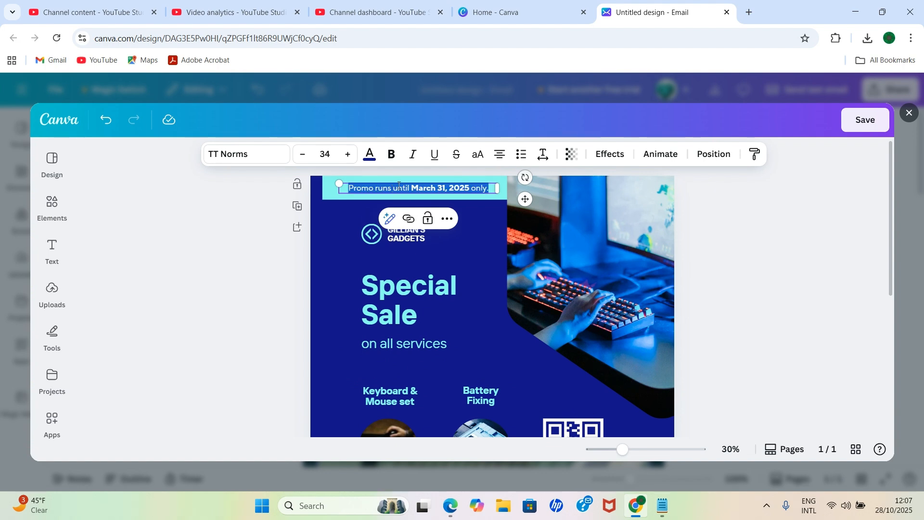
pyautogui.click(463, 190)
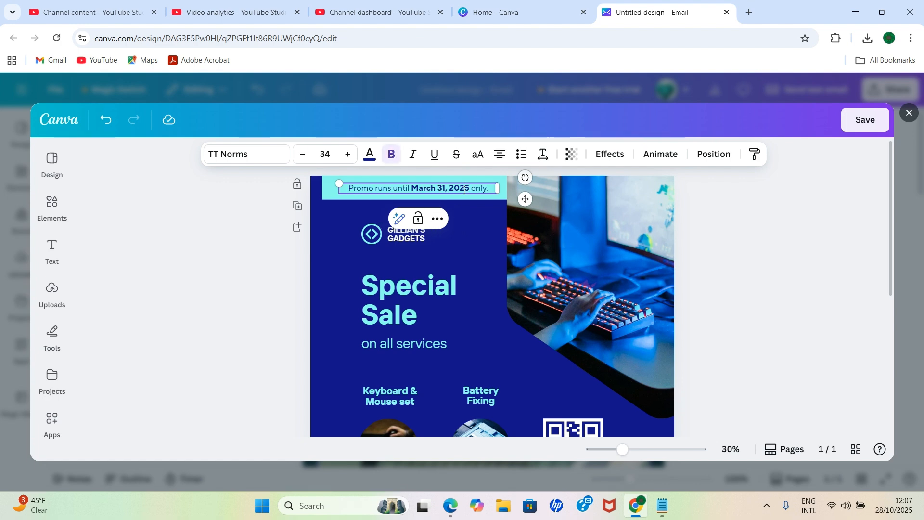
pyautogui.click(407, 187)
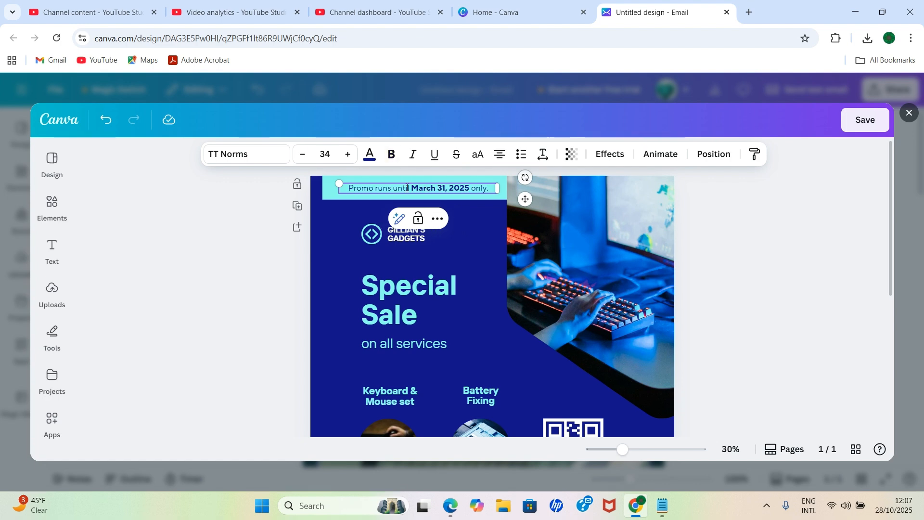
pyautogui.click(437, 189)
pyautogui.press('BackSpace')
pyautogui.press('BackSpace')
pyautogui.press('BackSpace')
pyautogui.press('BackSpace')
pyautogui.press('BackSpace')
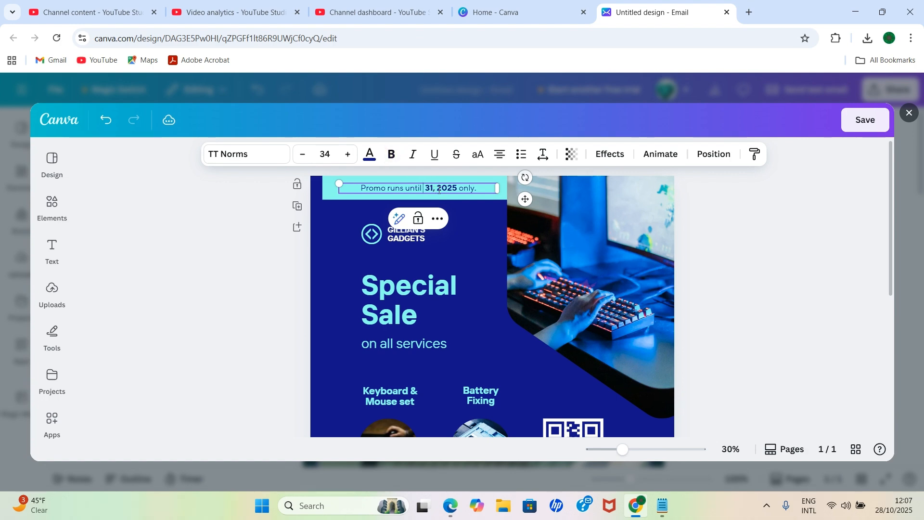
pyautogui.write('December')
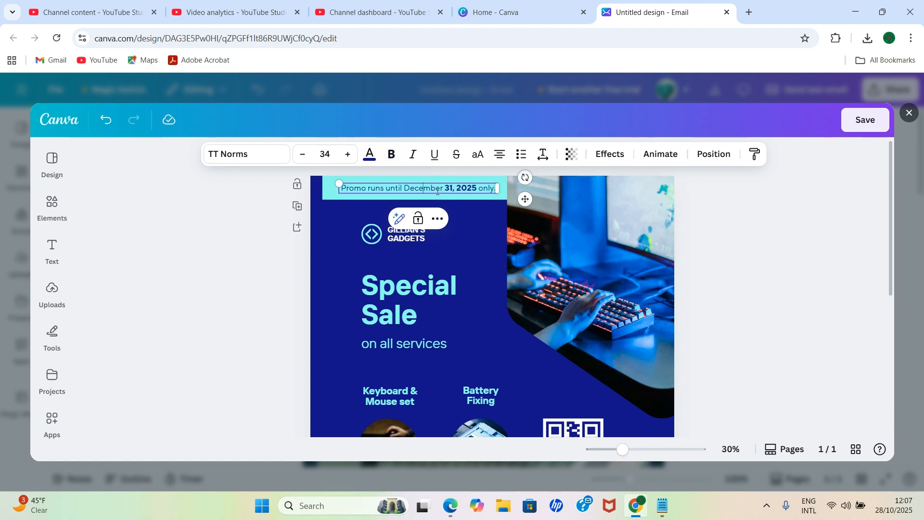
pyautogui.click(476, 188)
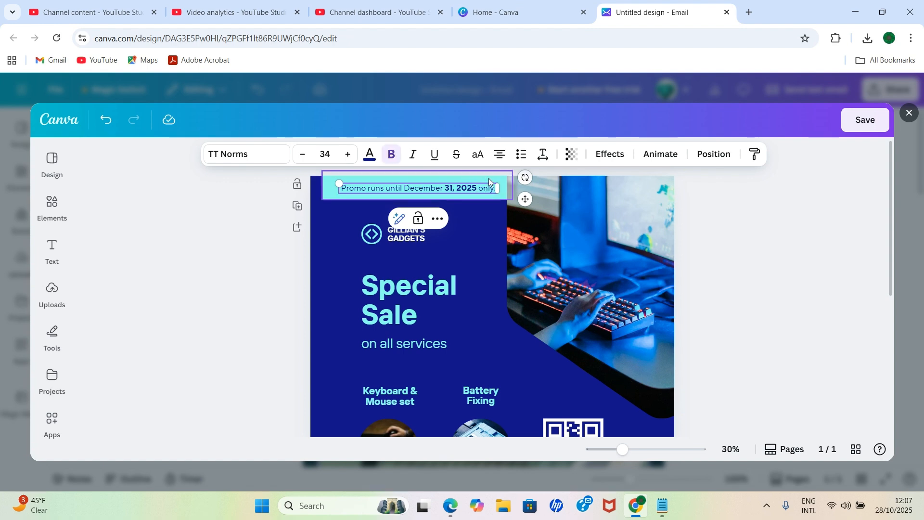
# Change the company name beside the flyer's logo to GODWIN TECH
pyautogui.click(414, 242)
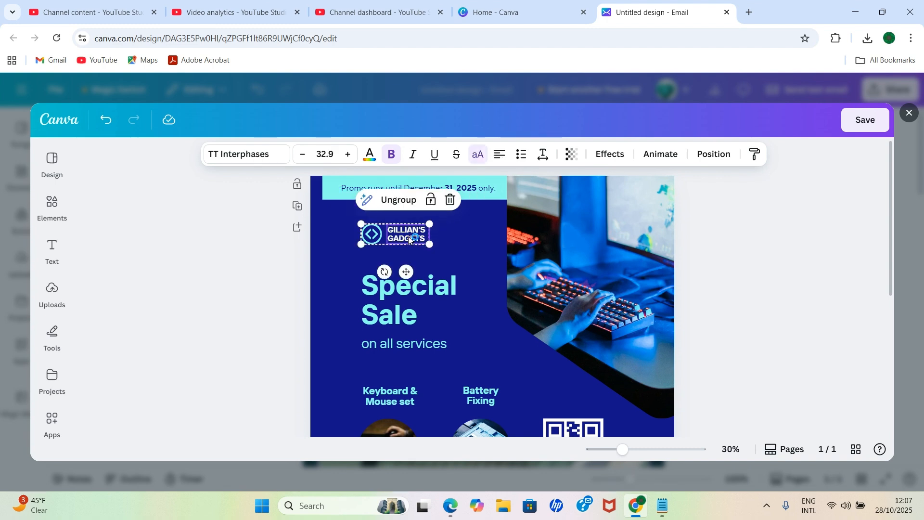
pyautogui.doubleClick(409, 237)
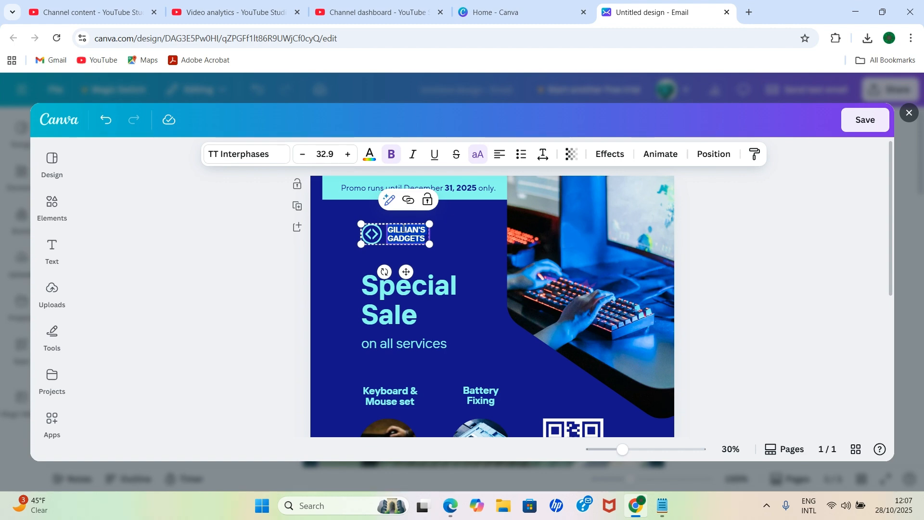
pyautogui.write('G')
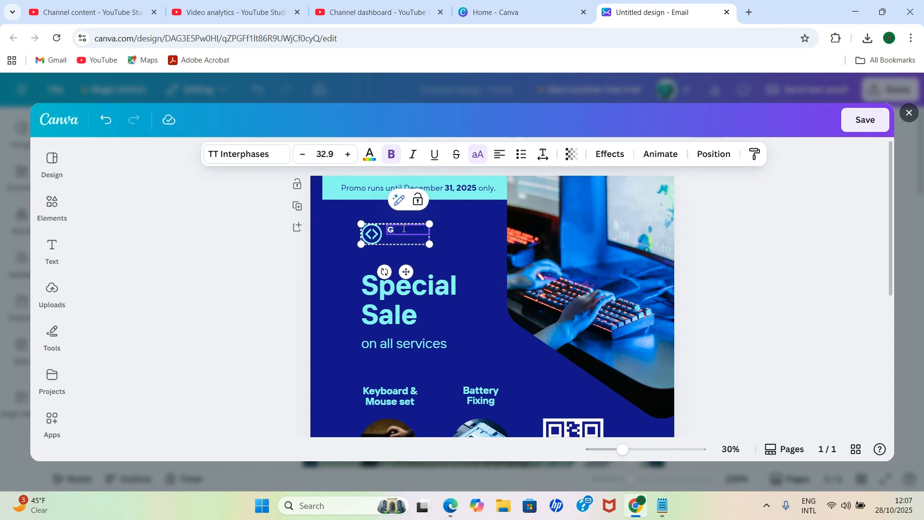
pyautogui.write('ODWIN TEC')
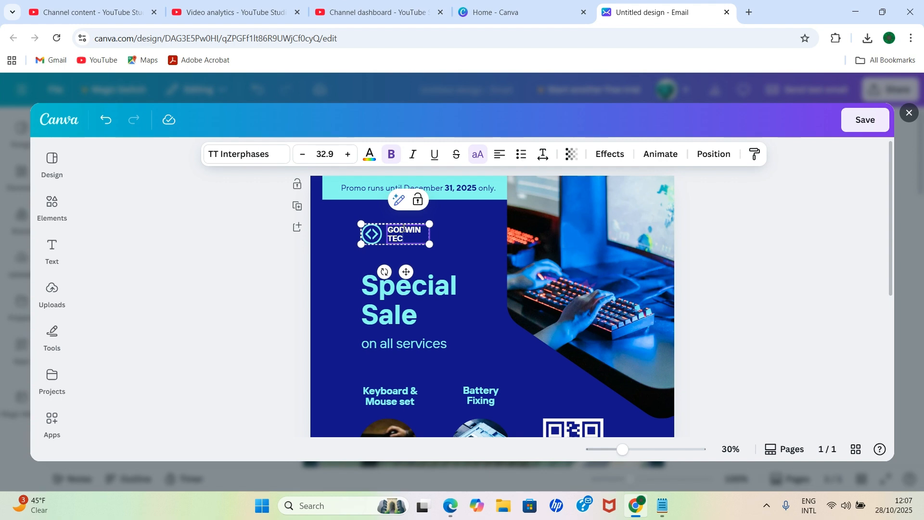
pyautogui.write('H')
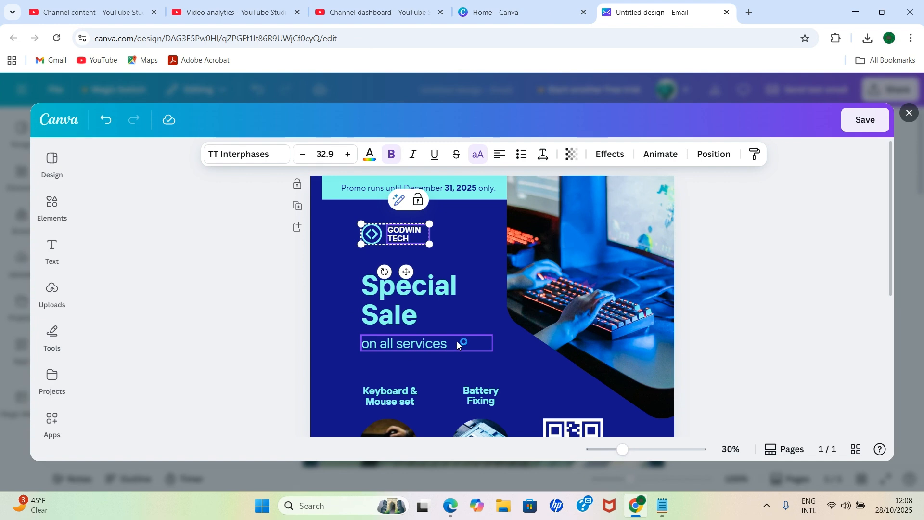
# Delete the QR code and the instruction caption beneath it from the flyer
pyautogui.scroll(-1, 461, 341)
pyautogui.scroll(-2, 466, 337)
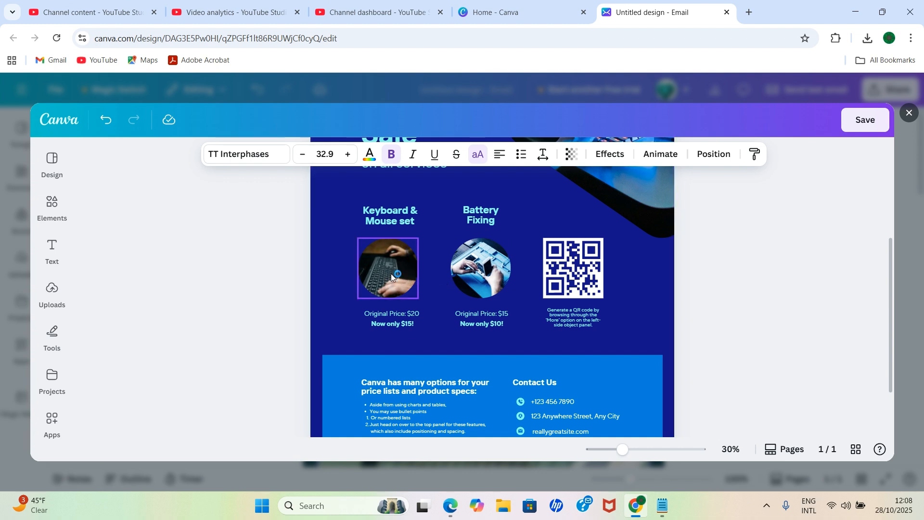
pyautogui.click(575, 260)
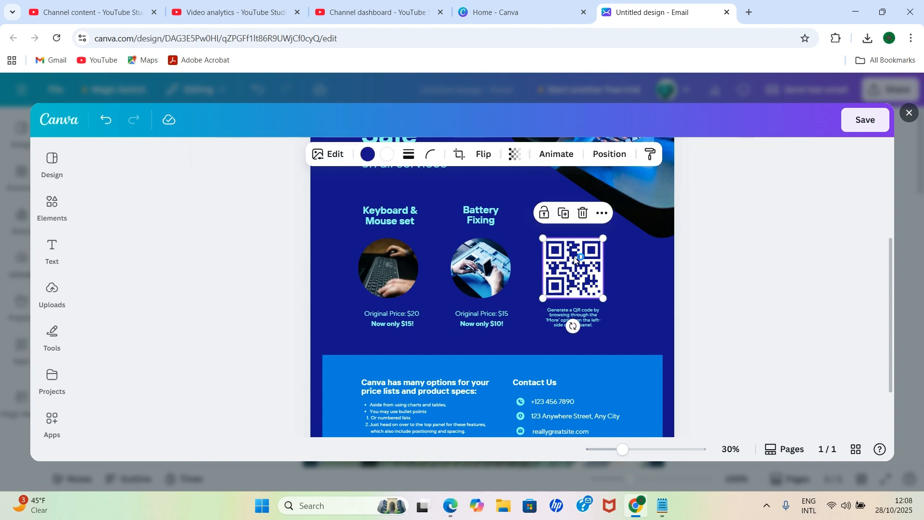
pyautogui.press('Delete')
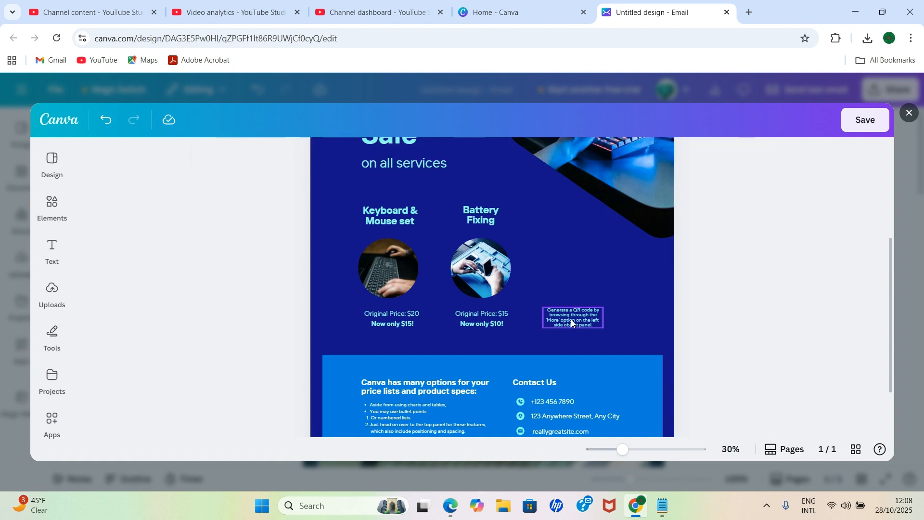
pyautogui.click(571, 322)
pyautogui.press('Delete')
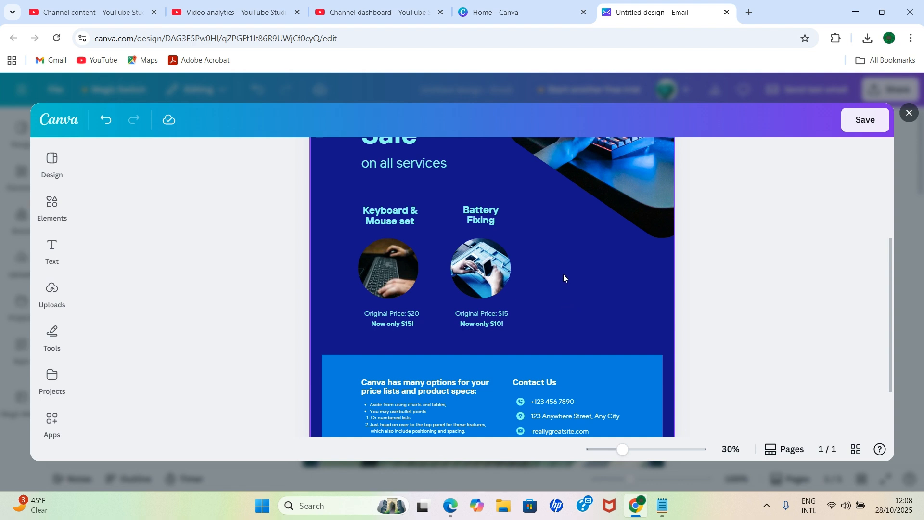
pyautogui.scroll(3, 563, 276)
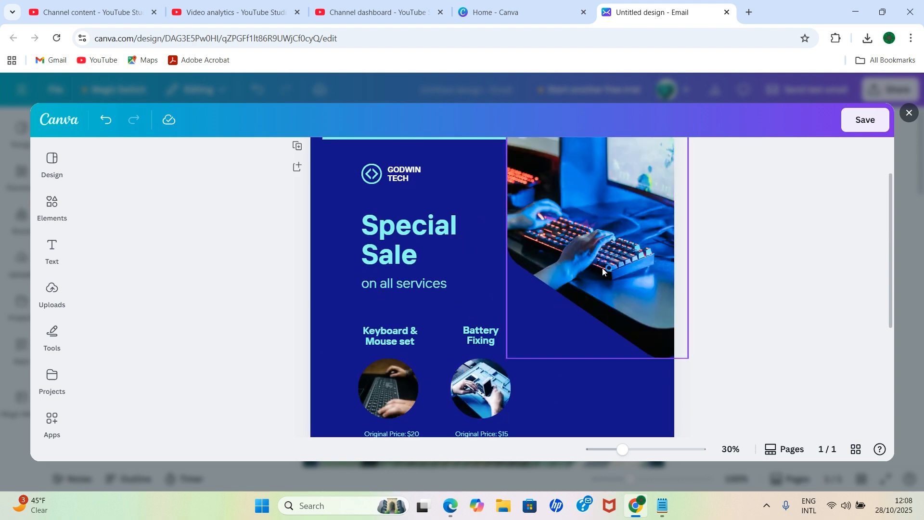
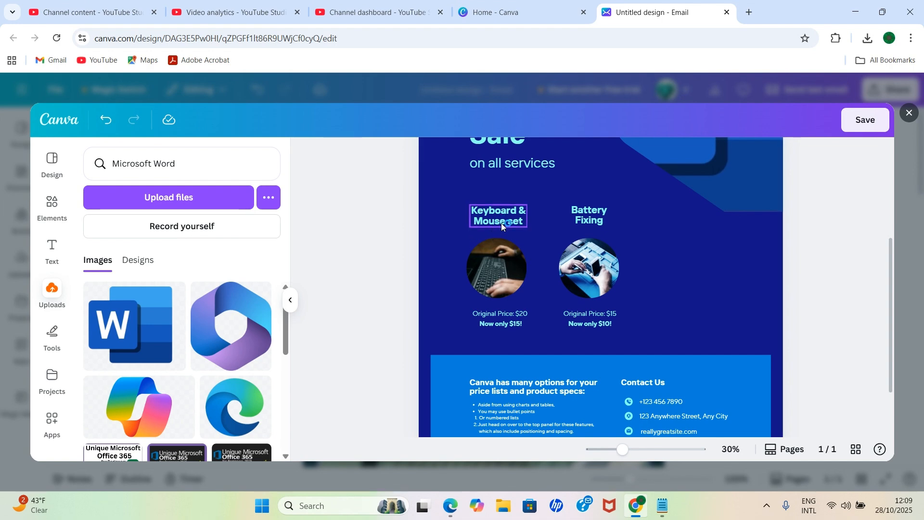
# Search the uploads for Microsoft Excel and place the green Excel logo in the picture frame under "Keyboard & Mouse set"
pyautogui.scroll(-2, 160, 357)
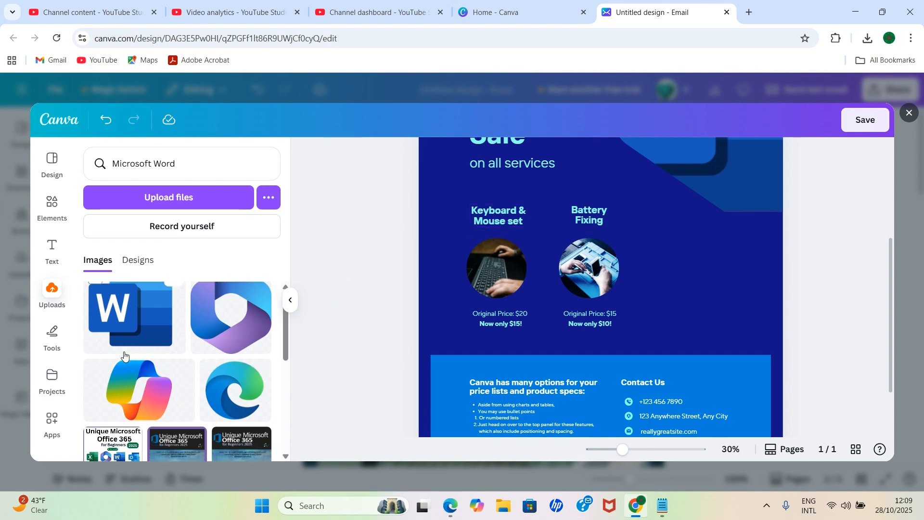
pyautogui.scroll(2, 179, 355)
pyautogui.scroll(-5, 179, 356)
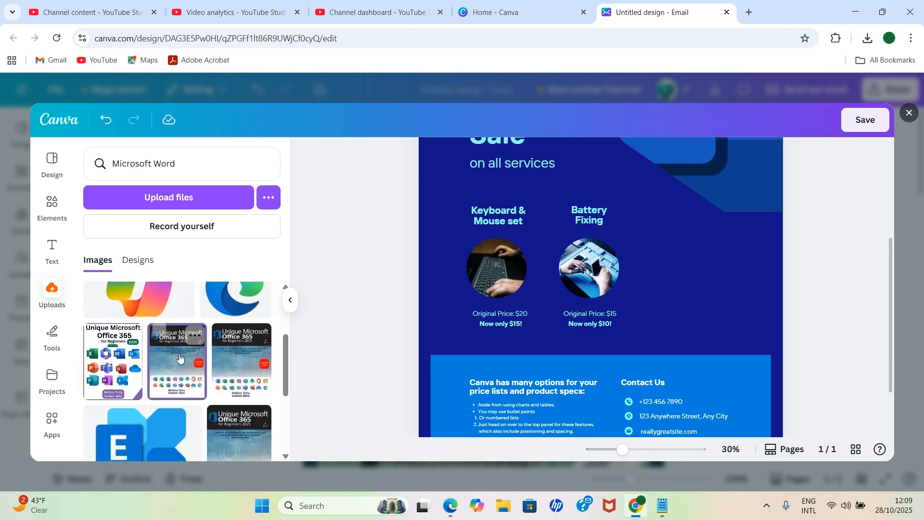
pyautogui.scroll(3, 179, 356)
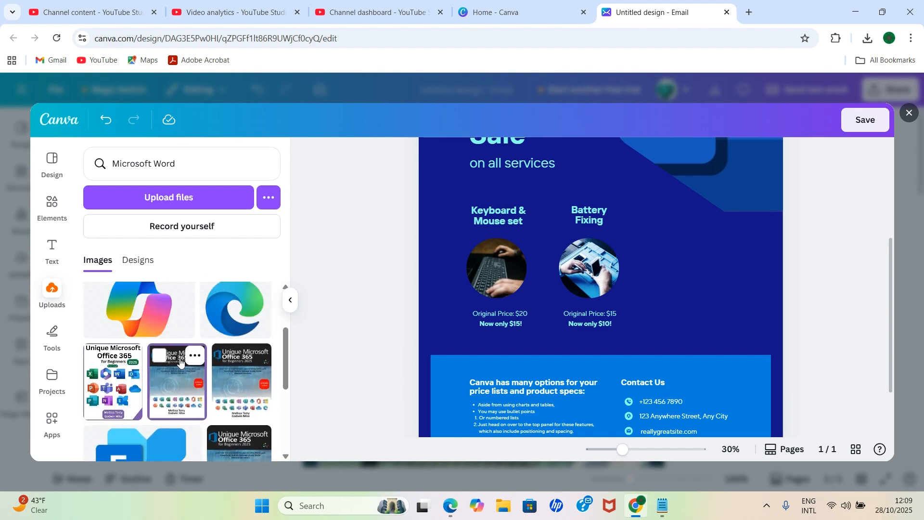
pyautogui.click(197, 157)
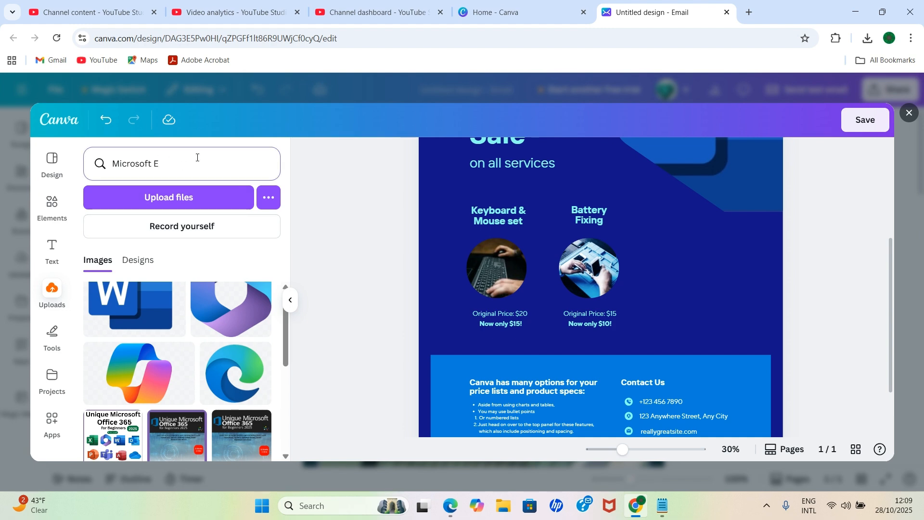
pyautogui.write('Excel')
pyautogui.press('Return')
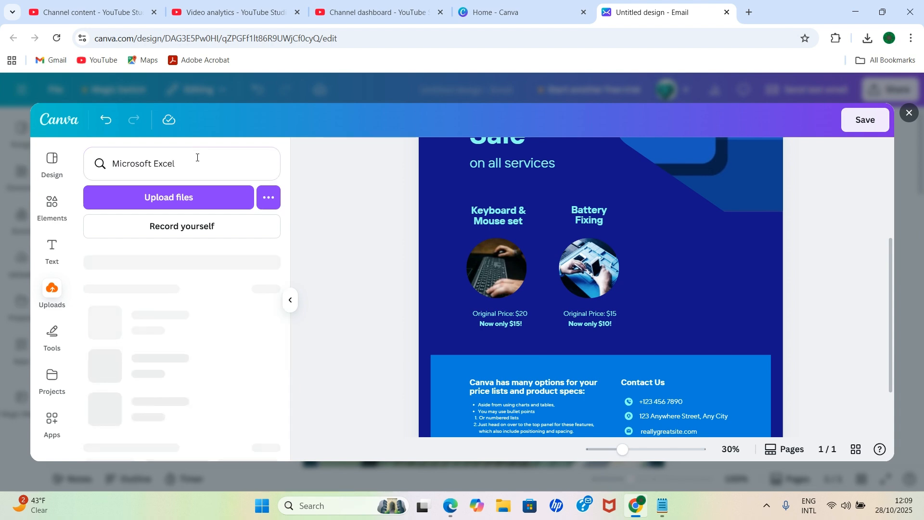
pyautogui.scroll(-1, 165, 394)
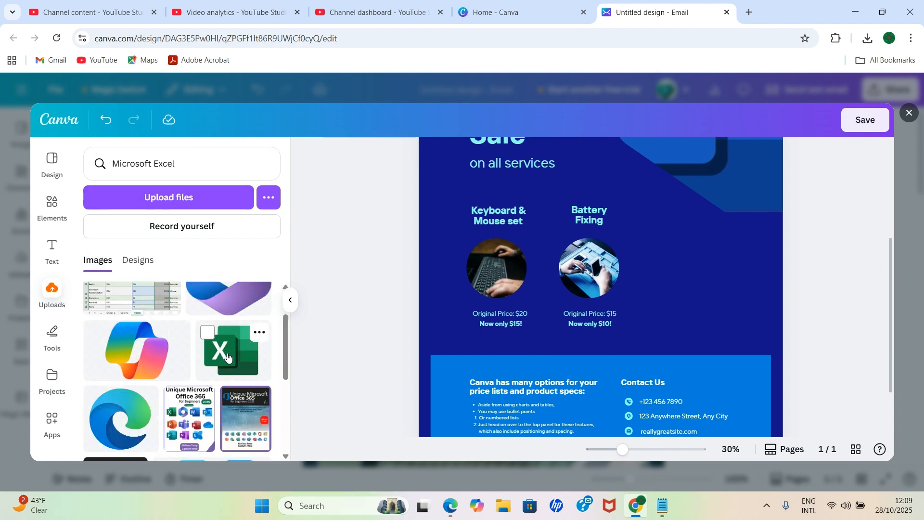
pyautogui.moveTo(228, 355); pyautogui.dragTo(491, 273)
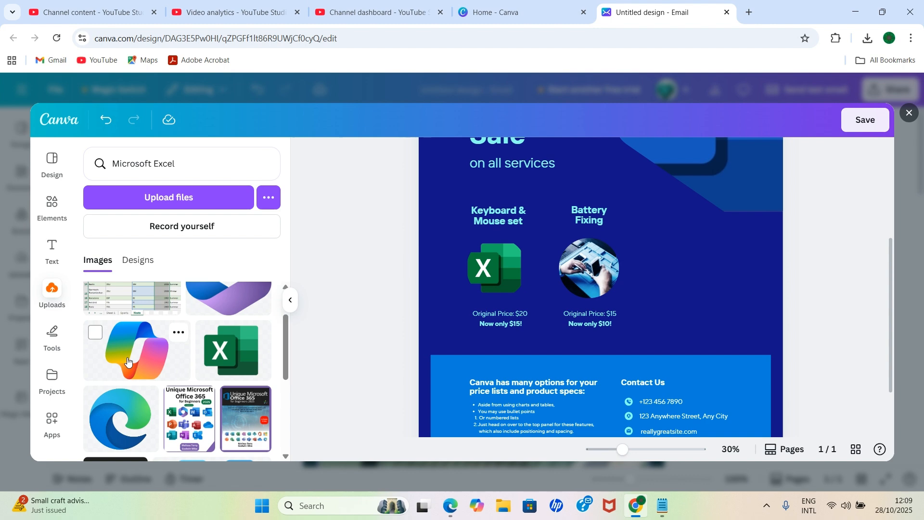
# Fill the picture frame under "Battery Fixing" with the Copilot logo and duplicate it twice along the same row
pyautogui.moveTo(129, 361); pyautogui.dragTo(571, 270)
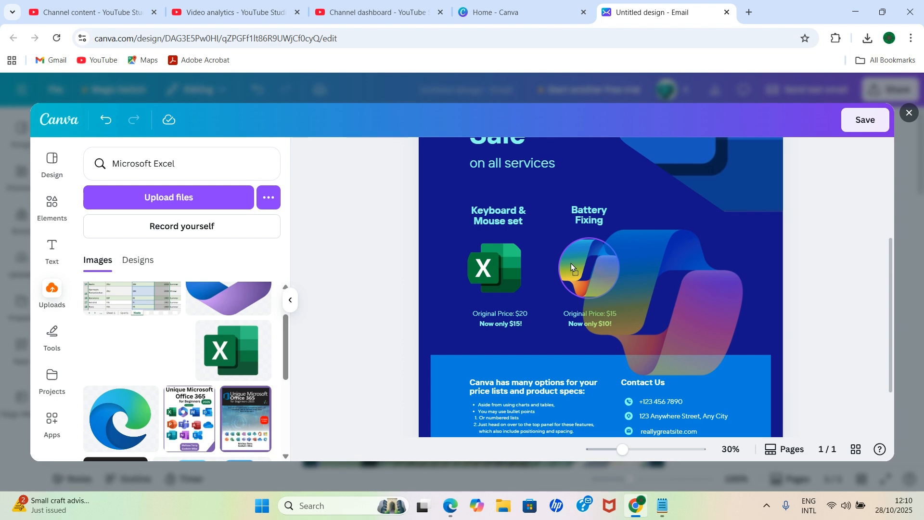
pyautogui.moveTo(570, 264); pyautogui.dragTo(570, 263)
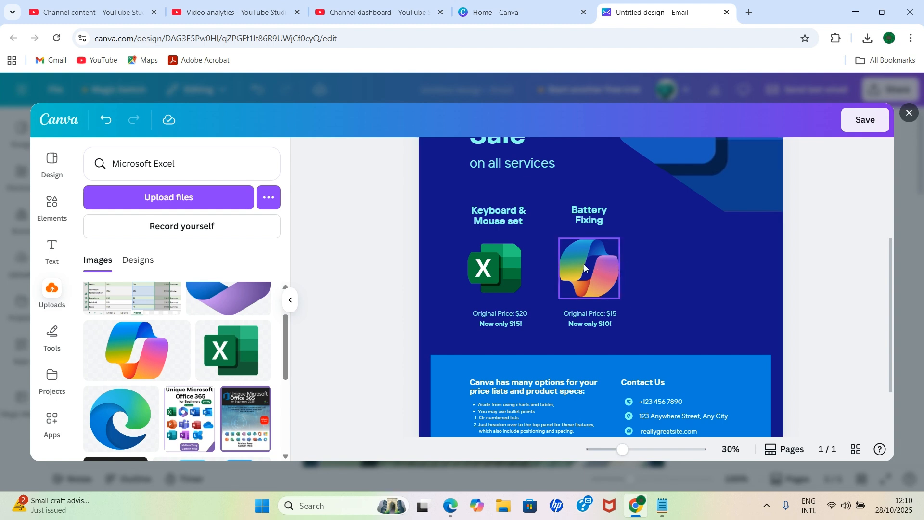
pyautogui.click(596, 249)
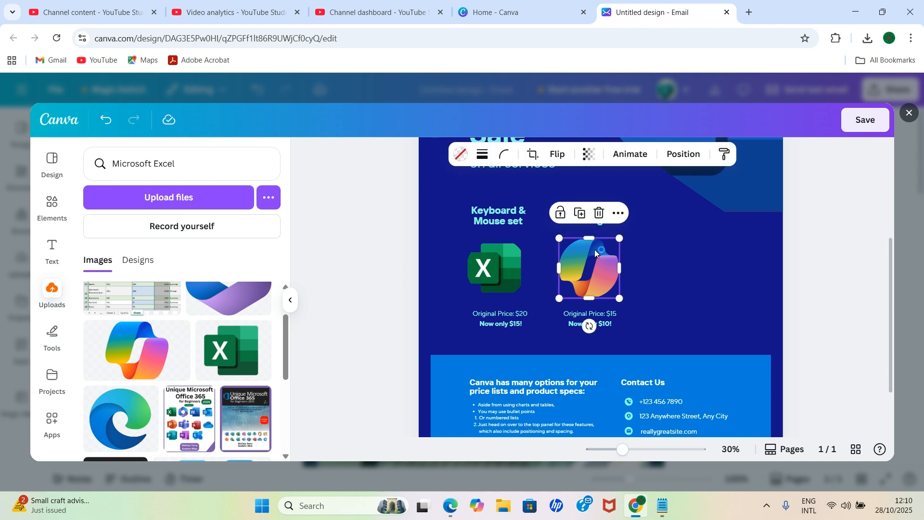
pyautogui.click(581, 214)
pyautogui.moveTo(645, 276); pyautogui.dragTo(680, 276)
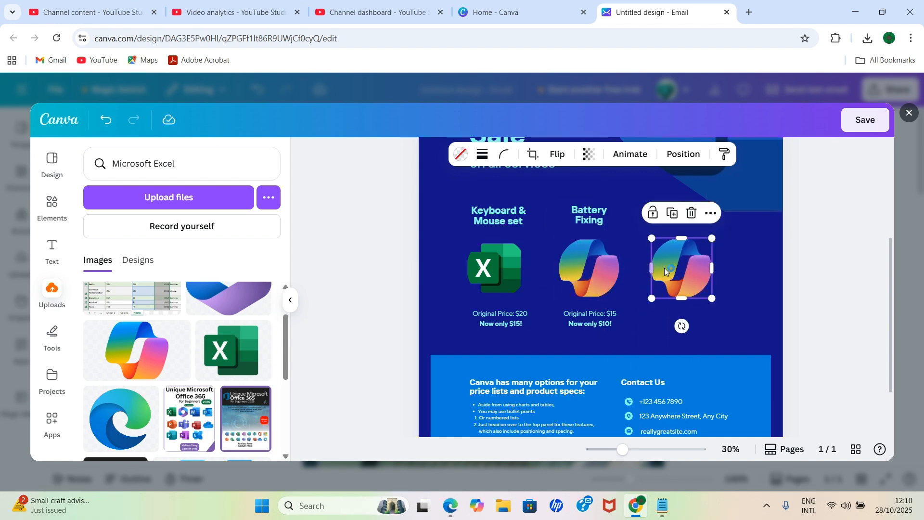
pyautogui.click(672, 213)
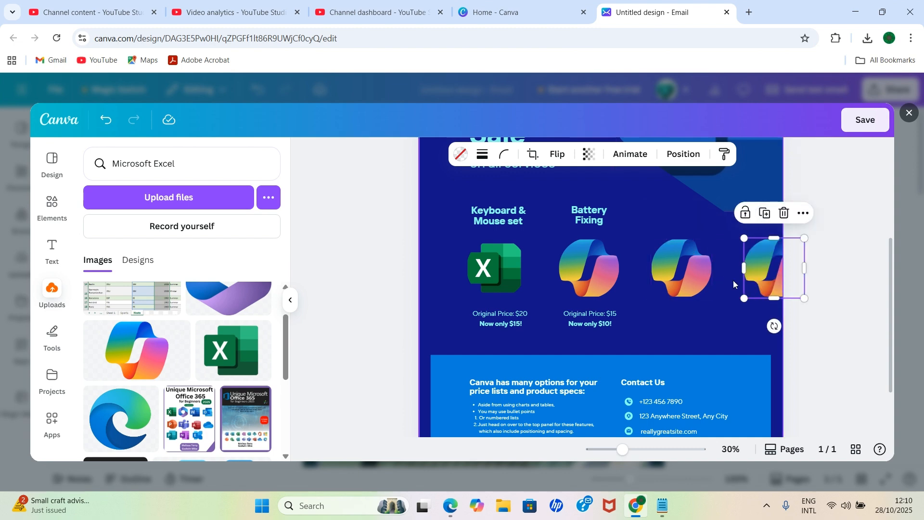
# Shift the Excel logo and the three Copilot logos along the row, closing the gaps to make room for another
pyautogui.moveTo(683, 281); pyautogui.dragTo(670, 280)
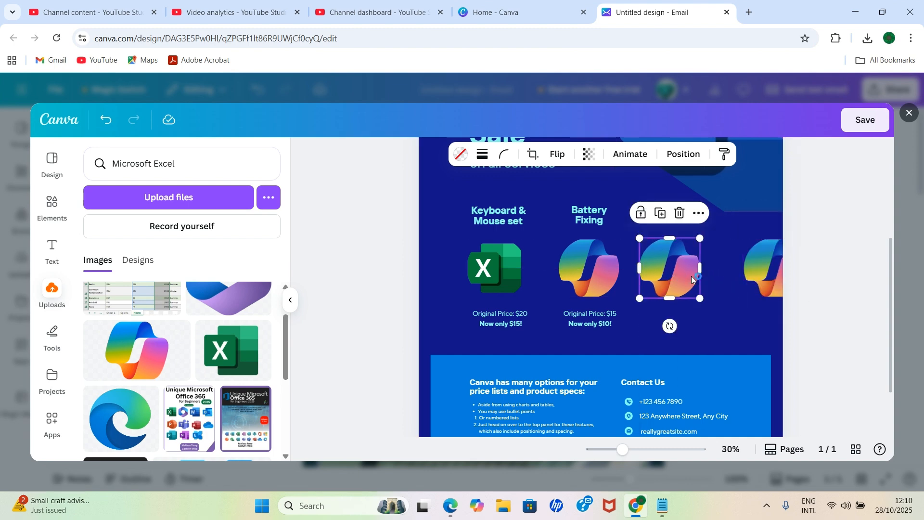
pyautogui.moveTo(765, 273); pyautogui.dragTo(743, 269)
pyautogui.click(587, 276)
pyautogui.moveTo(587, 275); pyautogui.dragTo(578, 273)
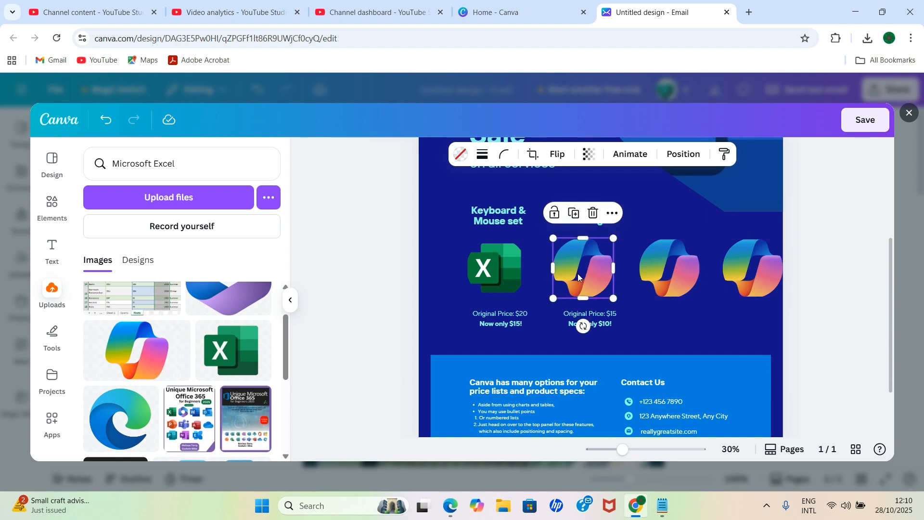
pyautogui.click(498, 266)
pyautogui.moveTo(498, 267); pyautogui.dragTo(475, 265)
pyautogui.moveTo(586, 262); pyautogui.dragTo(559, 262)
pyautogui.moveTo(676, 261); pyautogui.dragTo(633, 261)
pyautogui.moveTo(758, 264); pyautogui.dragTo(701, 263)
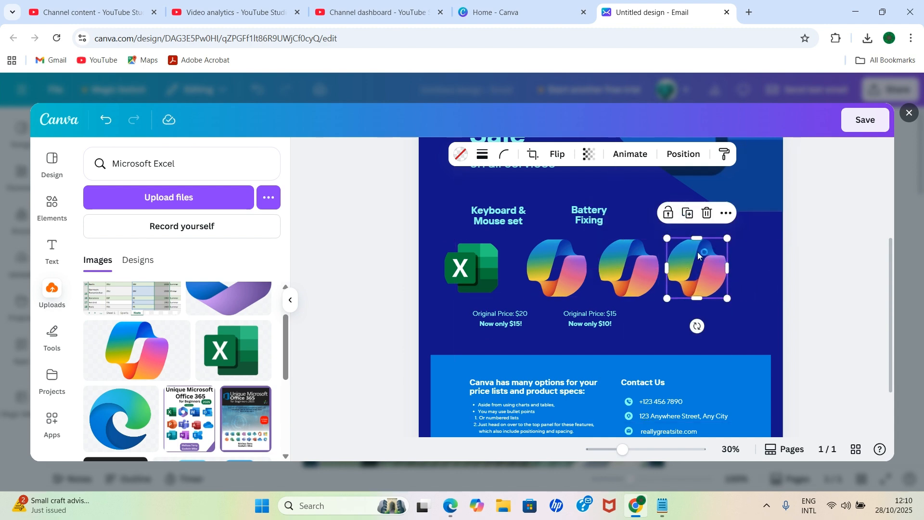
# Duplicate the last Copilot logo and respace the row so all five logos fit side by side within the flyer
pyautogui.click(687, 212)
pyautogui.moveTo(711, 276); pyautogui.dragTo(755, 264)
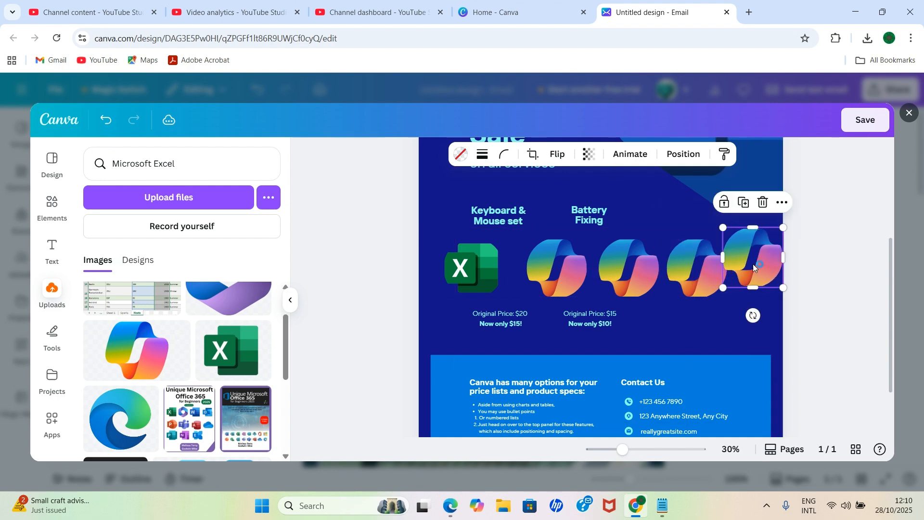
pyautogui.moveTo(470, 268); pyautogui.dragTo(456, 269)
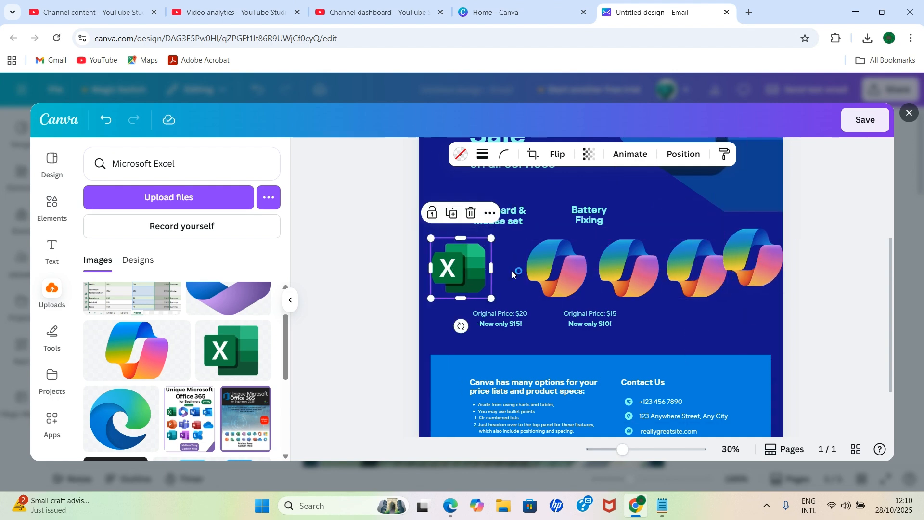
pyautogui.click(552, 269)
pyautogui.moveTo(551, 270); pyautogui.dragTo(529, 271)
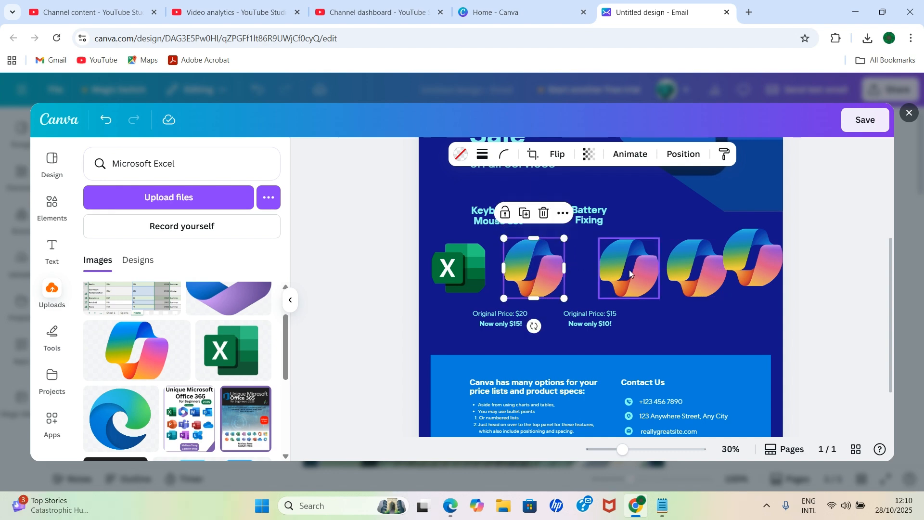
pyautogui.moveTo(629, 269); pyautogui.dragTo(602, 270)
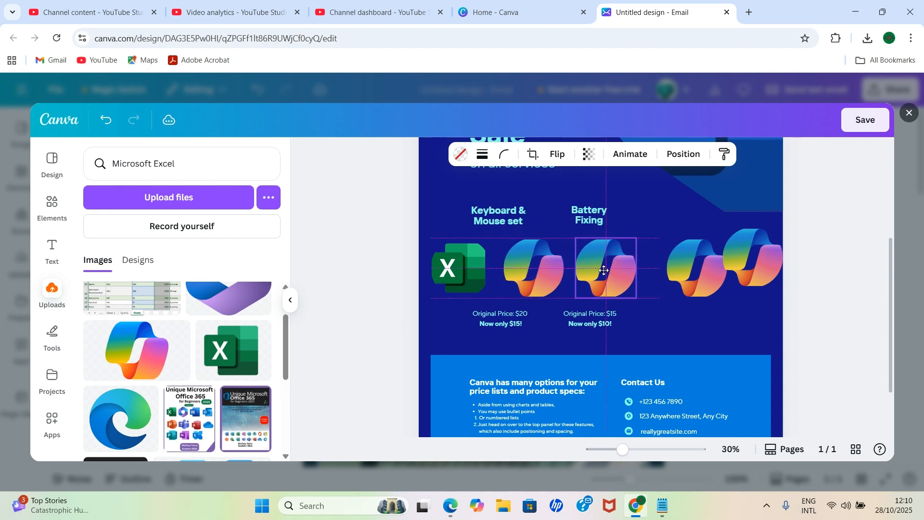
pyautogui.moveTo(534, 269); pyautogui.dragTo(526, 271)
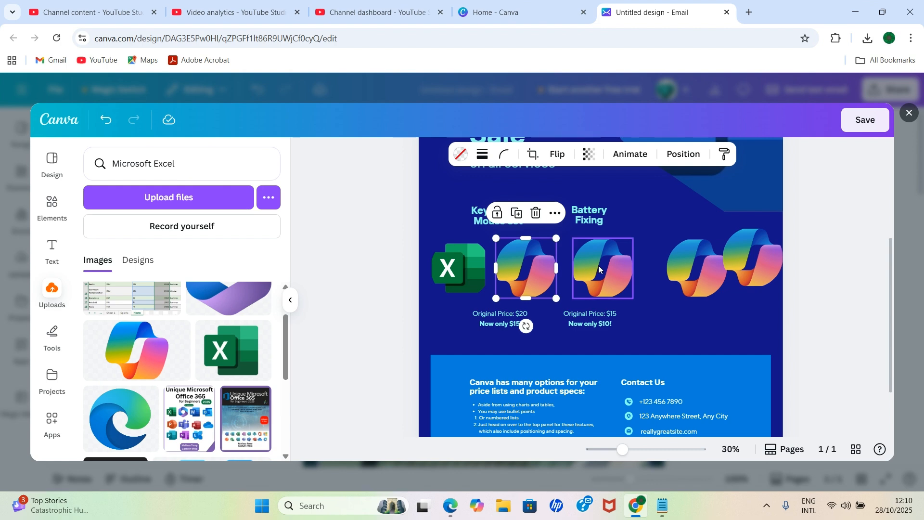
pyautogui.moveTo(597, 265); pyautogui.dragTo(590, 268)
pyautogui.moveTo(692, 268); pyautogui.dragTo(654, 268)
pyautogui.moveTo(744, 264); pyautogui.dragTo(727, 276)
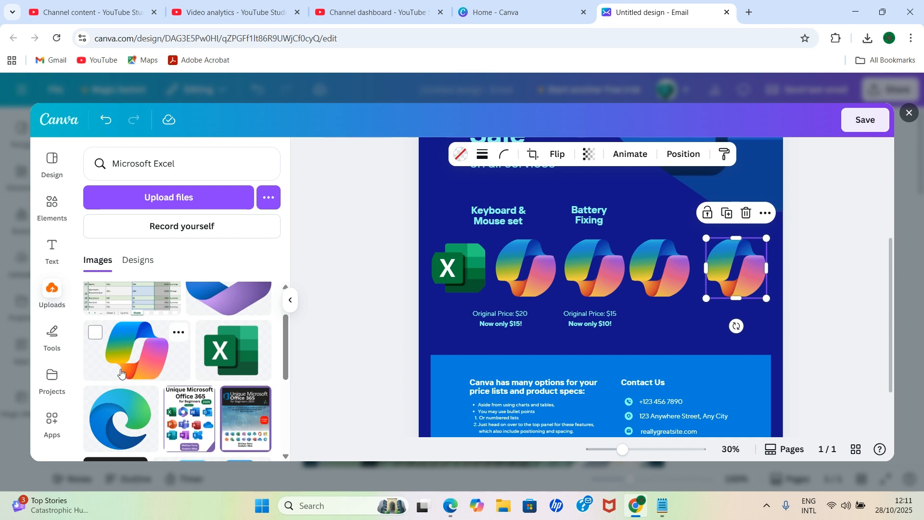
# Look through the Microsoft Excel results and clear the search to list all uploaded images
pyautogui.scroll(-4, 138, 373)
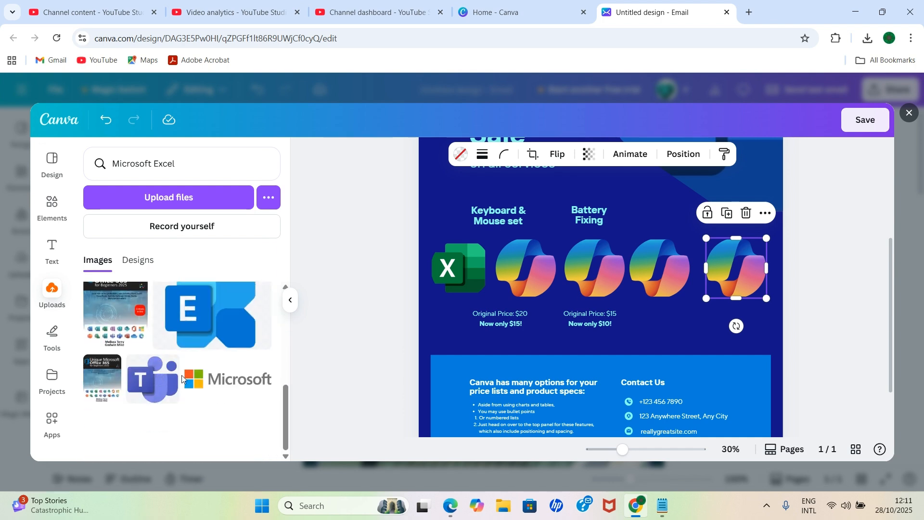
pyautogui.scroll(6, 181, 374)
pyautogui.scroll(-3, 183, 377)
pyautogui.scroll(4, 201, 383)
pyautogui.click(192, 165)
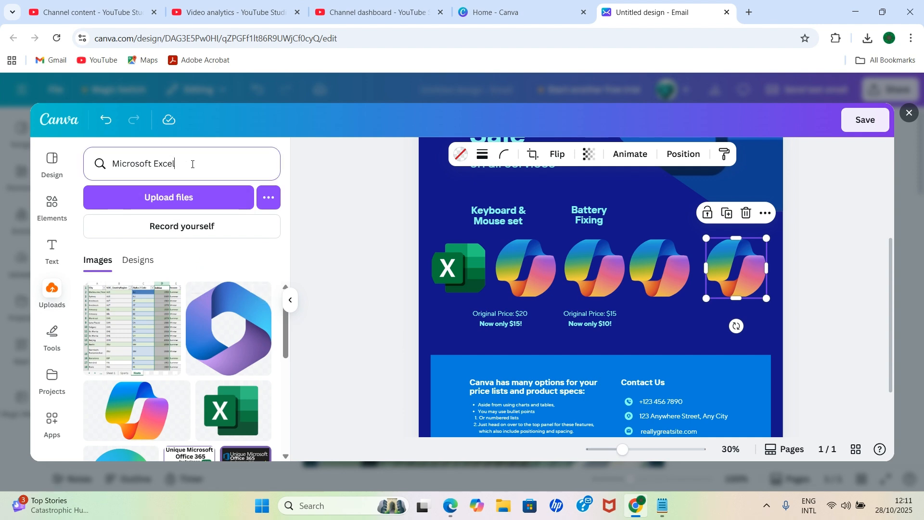
pyautogui.press('BackSpace')
pyautogui.press('BackSpace')
pyautogui.press('BackSpace')
pyautogui.press('BackSpace')
pyautogui.press('BackSpace')
pyautogui.press('BackSpace')
pyautogui.press('BackSpace')
pyautogui.press('BackSpace')
pyautogui.press('BackSpace')
pyautogui.press('BackSpace')
pyautogui.press('BackSpace')
pyautogui.press('BackSpace')
pyautogui.press('BackSpace')
pyautogui.press('BackSpace')
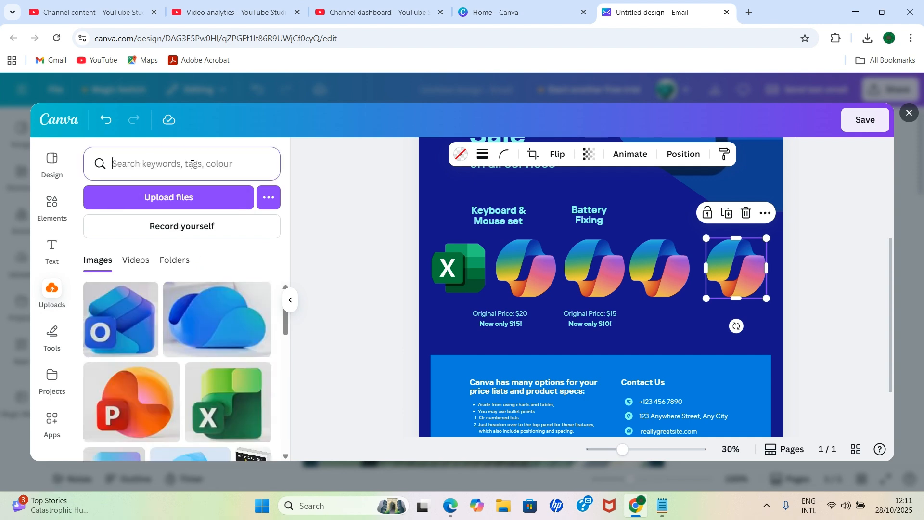
# Search the uploaded images for Windows 11 and look through the results for a suitable picture
pyautogui.write('Windows 11')
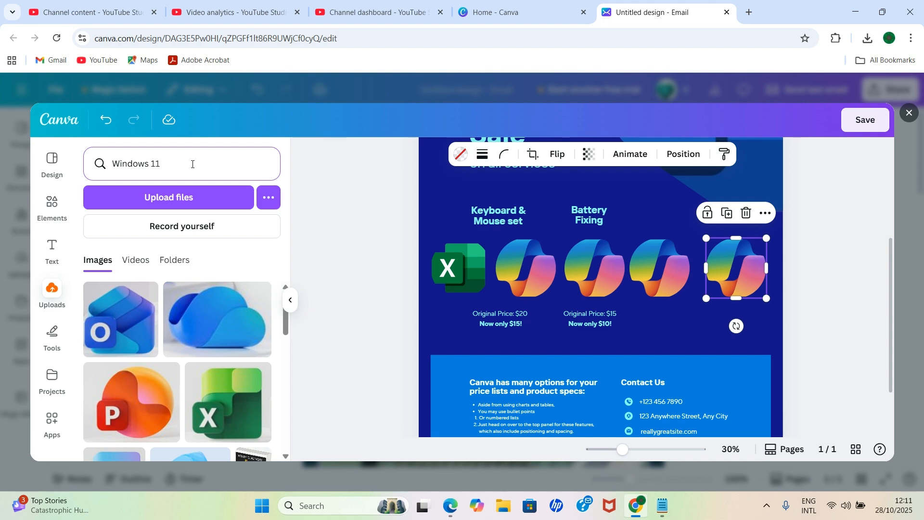
pyautogui.press('Return')
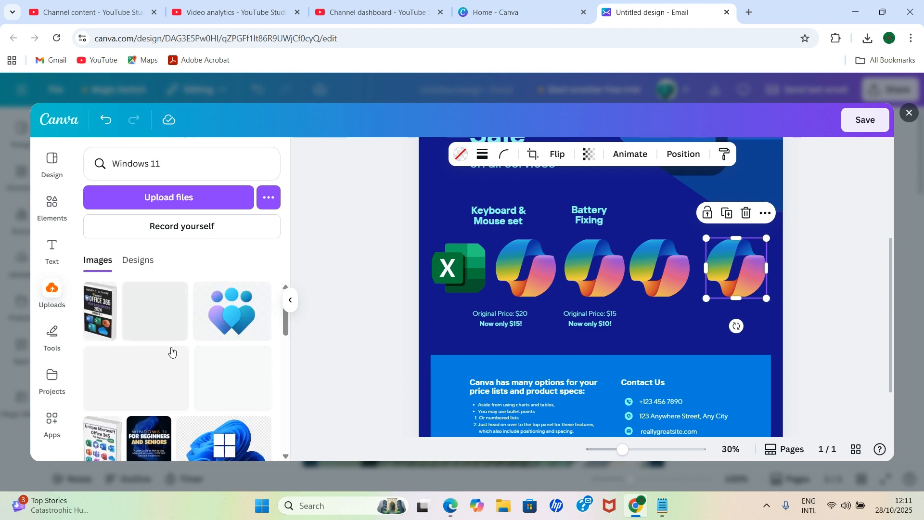
pyautogui.scroll(-4, 144, 361)
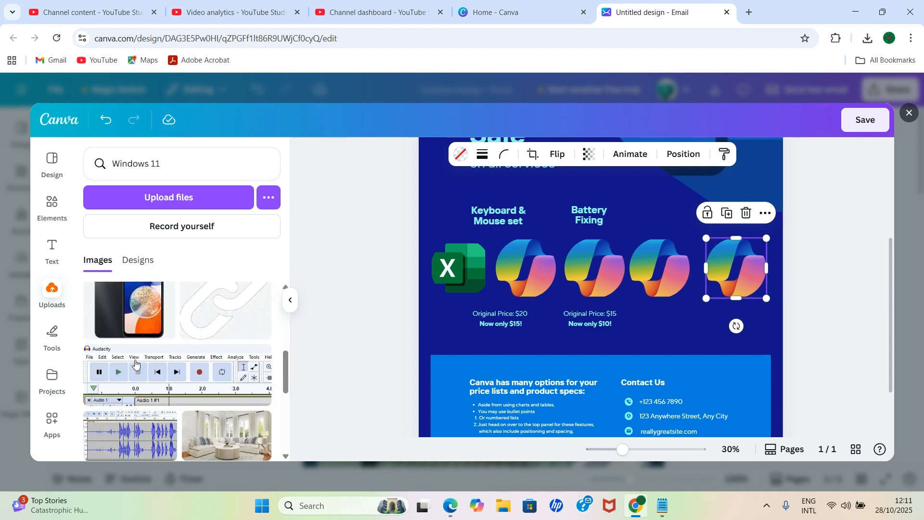
pyautogui.scroll(-10, 136, 364)
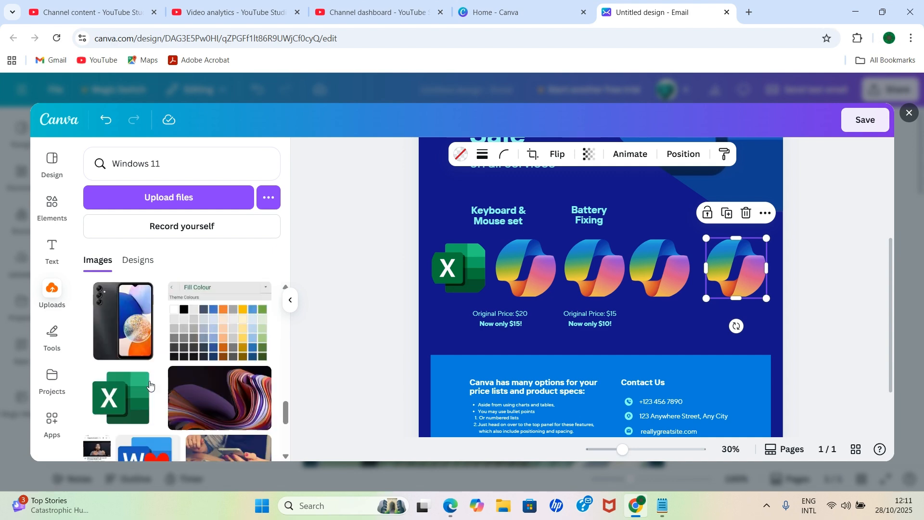
pyautogui.scroll(-3, 149, 384)
pyautogui.scroll(4, 153, 383)
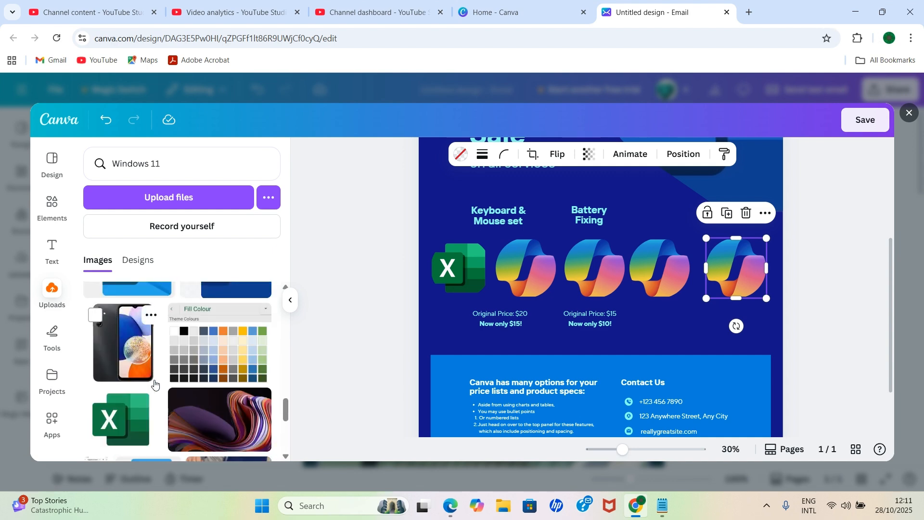
pyautogui.scroll(-2, 155, 384)
pyautogui.scroll(10, 194, 377)
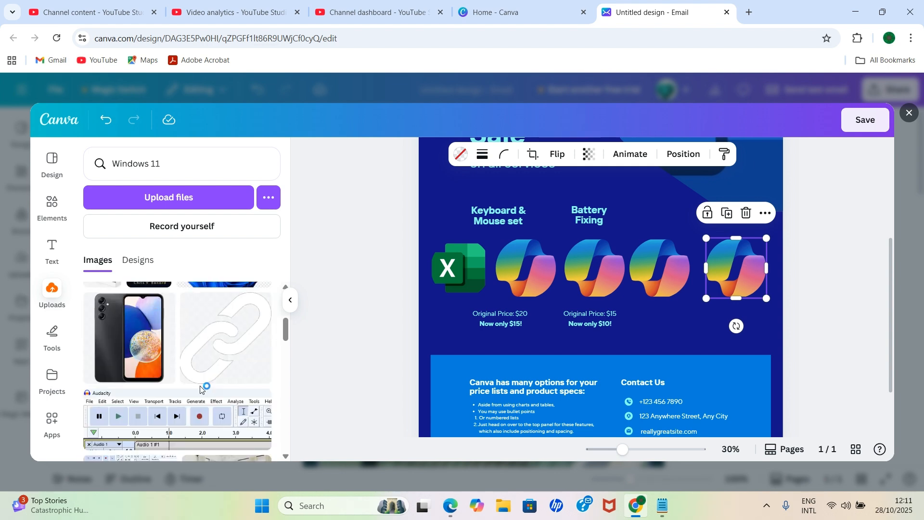
pyautogui.scroll(3, 201, 389)
# Search the uploads for Laptop instead and replace the first Copilot logo beside Excel with the Windows laptop picture
pyautogui.click(182, 157)
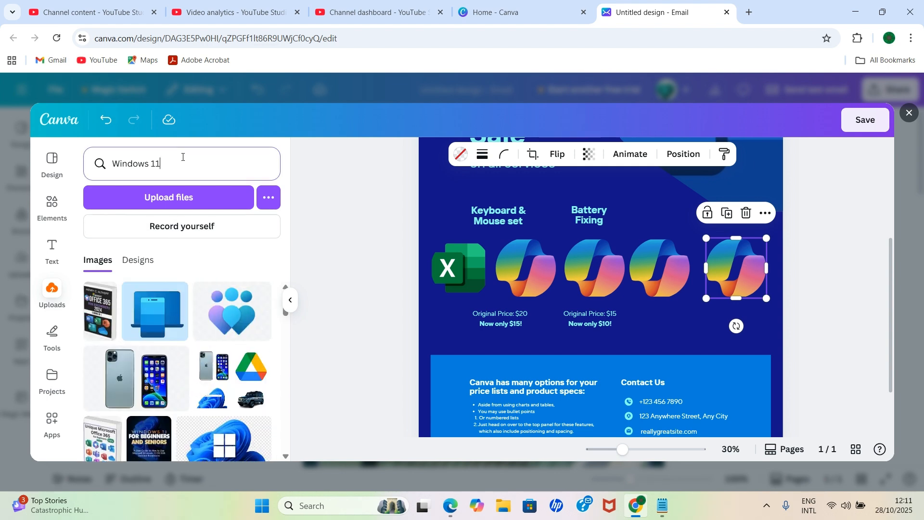
pyautogui.press('BackSpace')
pyautogui.press('BackSpace')
pyautogui.press('BackSpace')
pyautogui.press('BackSpace')
pyautogui.press('BackSpace')
pyautogui.press('BackSpace')
pyautogui.press('BackSpace')
pyautogui.press('BackSpace')
pyautogui.press('BackSpace')
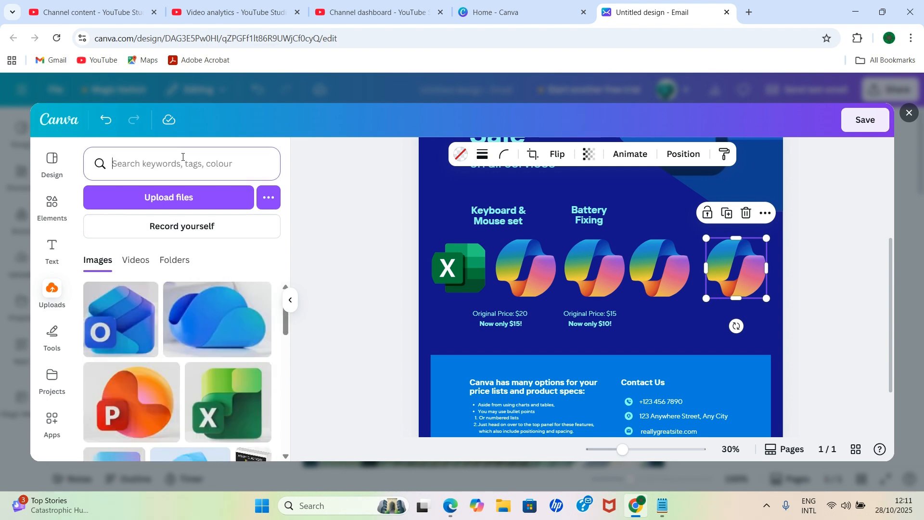
pyautogui.write('Laptop')
pyautogui.press('Return')
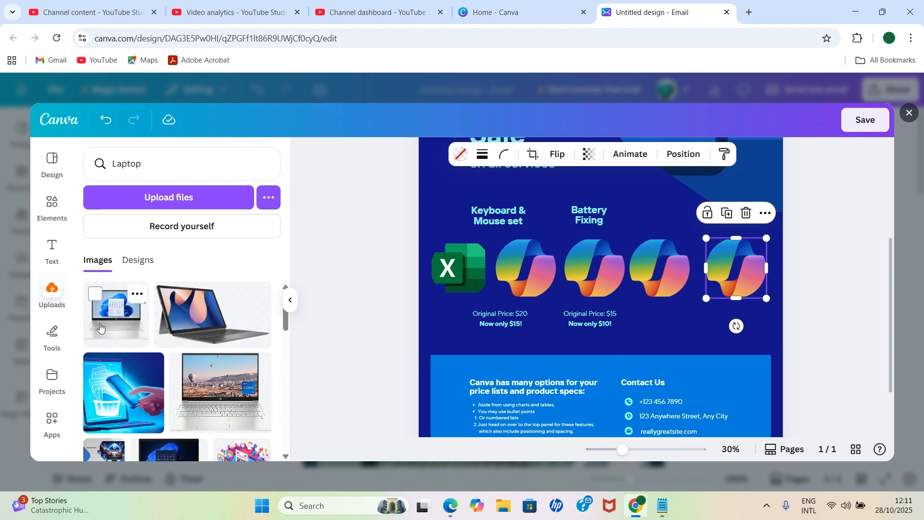
pyautogui.moveTo(100, 327); pyautogui.dragTo(536, 272)
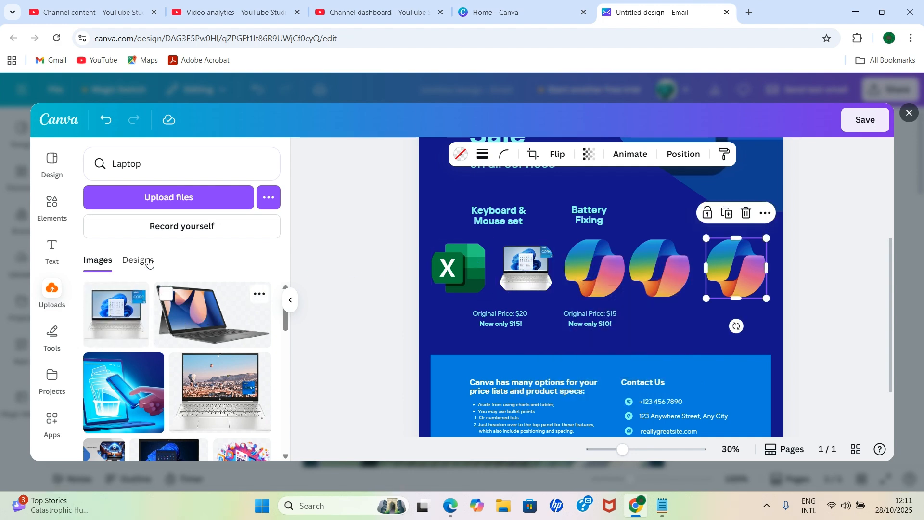
# Search the uploads for PowerPoint and replace the Copilot logo beside the laptop with the PowerPoint logo
pyautogui.click(149, 154)
pyautogui.press('BackSpace')
pyautogui.press('BackSpace')
pyautogui.press('BackSpace')
pyautogui.press('BackSpace')
pyautogui.press('BackSpace')
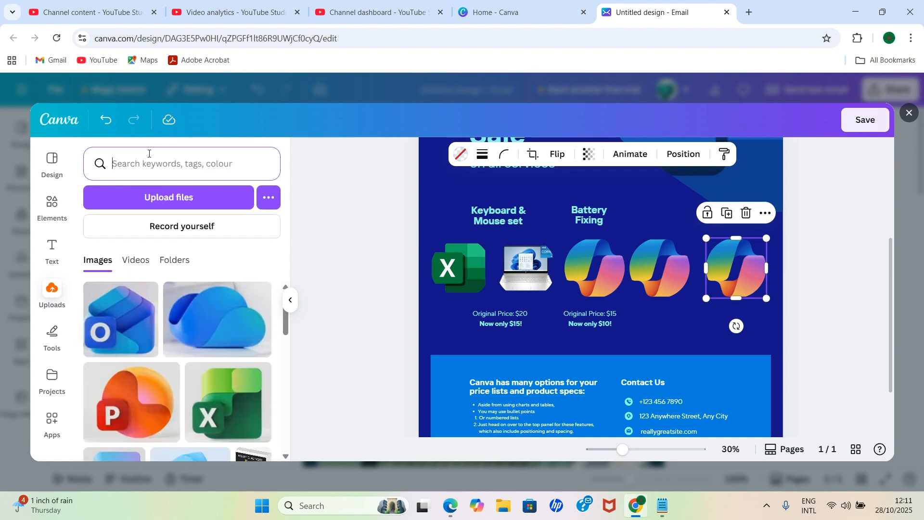
pyautogui.write('PowerPoint')
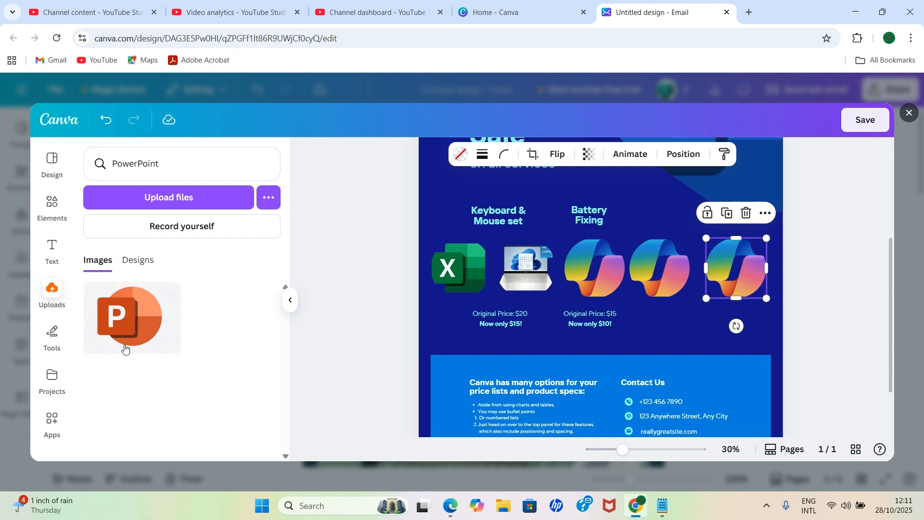
pyautogui.moveTo(133, 322); pyautogui.dragTo(586, 259)
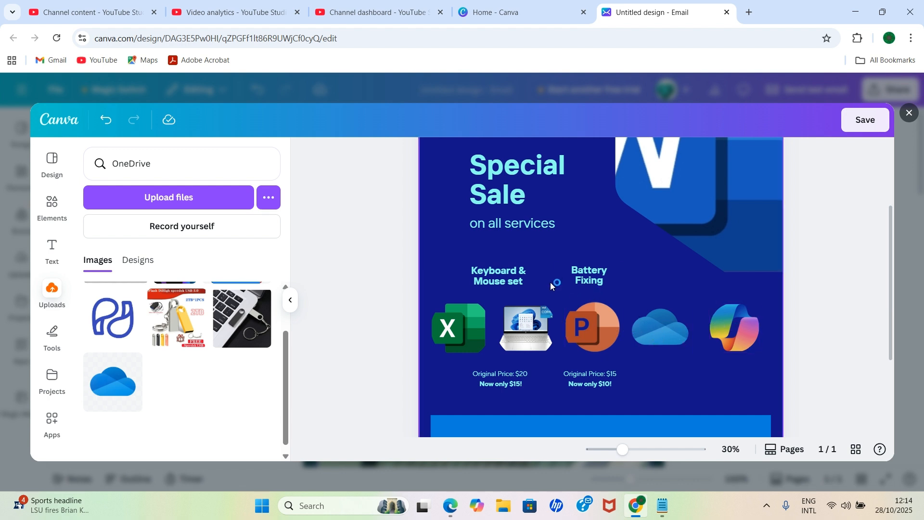
# Move the "Keyboard & Mouse set" heading above the Excel logo and change its text to "Excel"
pyautogui.moveTo(500, 274); pyautogui.dragTo(461, 270)
pyautogui.doubleClick(461, 270)
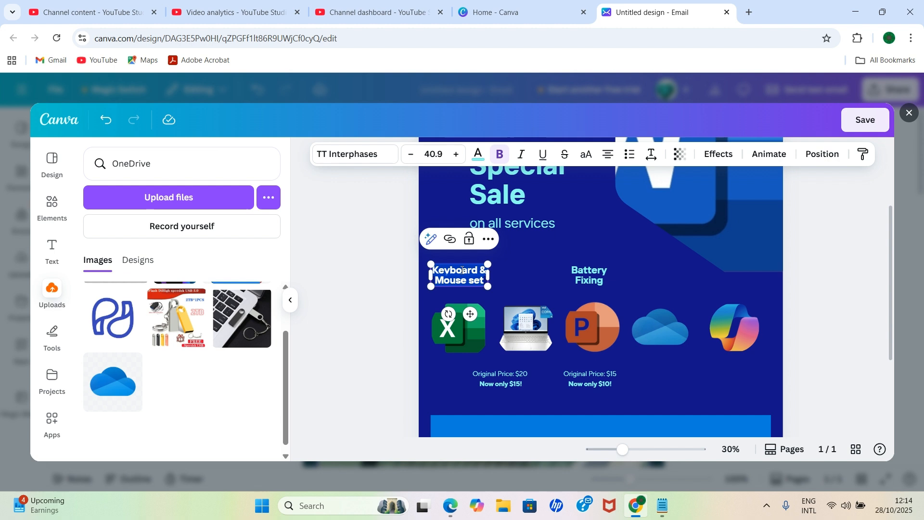
pyautogui.write('Excel')
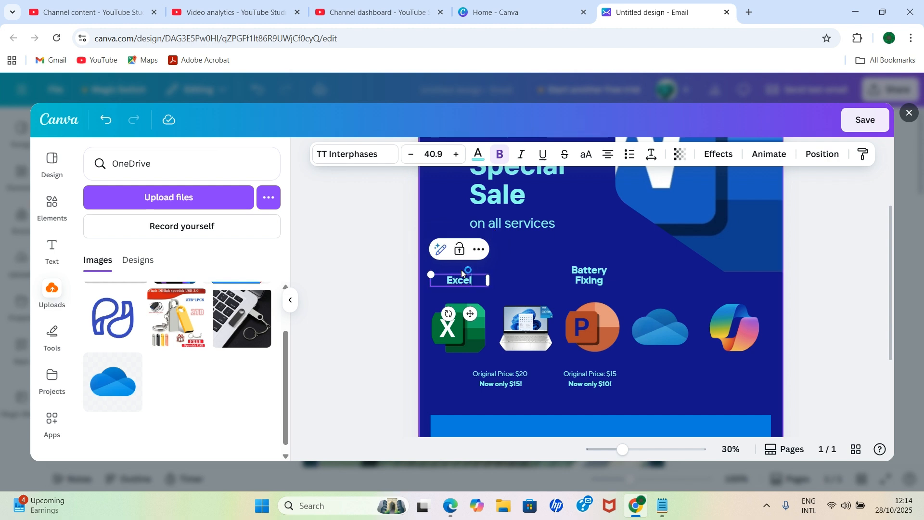
# Move the "Battery Fixing" heading above the laptop picture, change its text to "Laptop" and align it with the Excel heading
pyautogui.click(589, 280)
pyautogui.moveTo(587, 279); pyautogui.dragTo(524, 281)
pyautogui.click(618, 268)
pyautogui.click(524, 285)
pyautogui.doubleClick(524, 281)
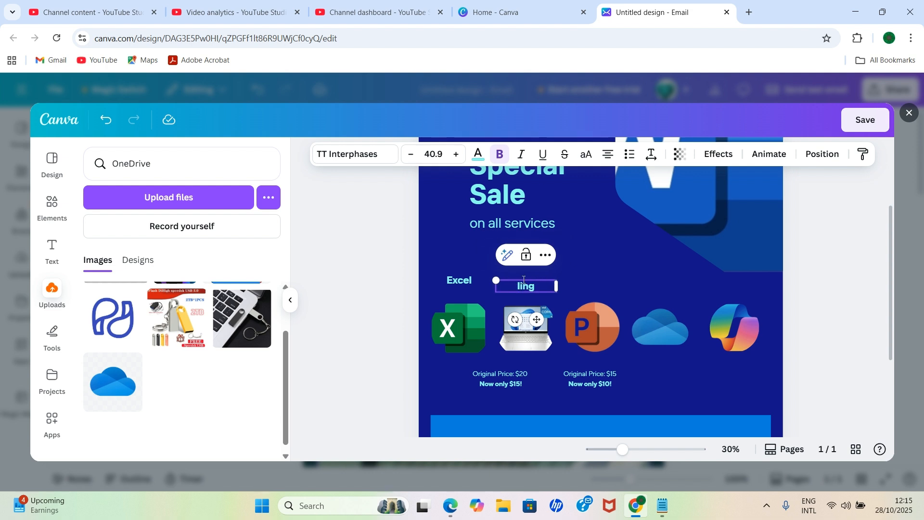
pyautogui.press('BackSpace')
pyautogui.press('BackSpace')
pyautogui.press('BackSpace')
pyautogui.press('BackSpace')
pyautogui.write('Laptop')
pyautogui.click(525, 287)
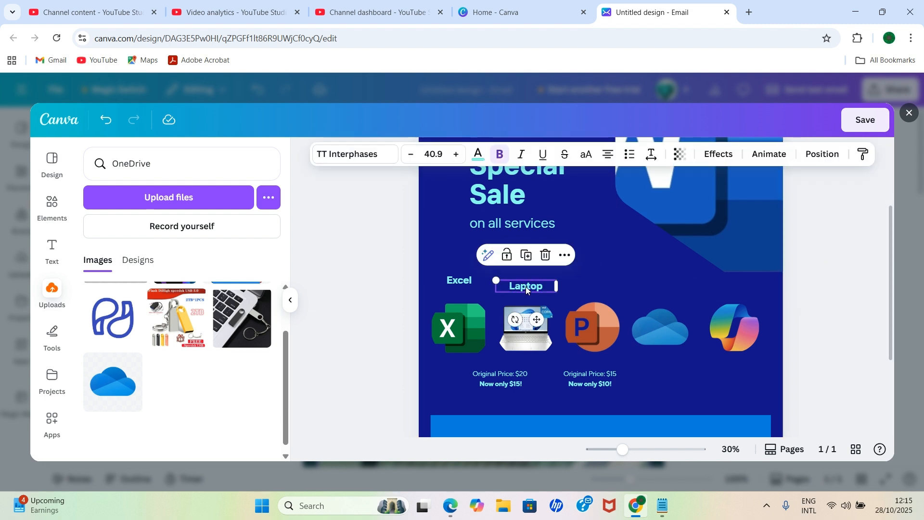
pyautogui.moveTo(526, 286); pyautogui.dragTo(525, 279)
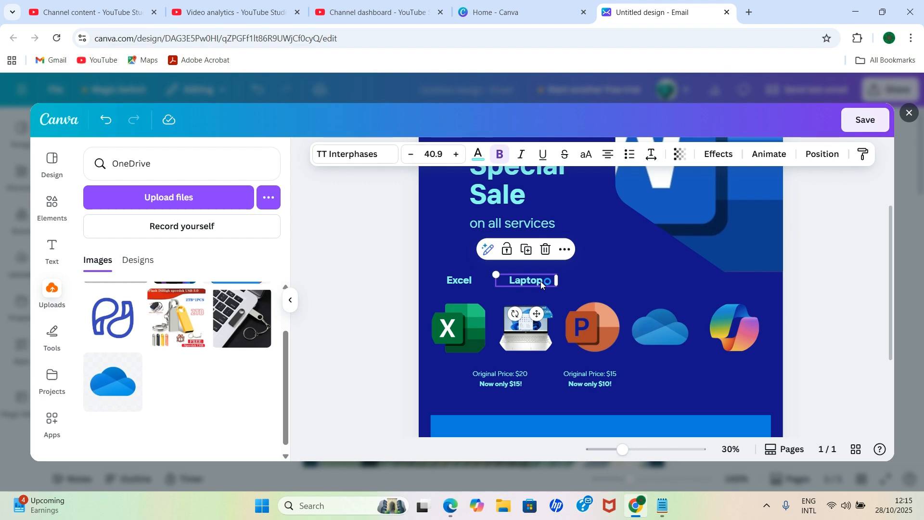
# Duplicate the "Laptop" heading three times, placing the copies in line above the PowerPoint, OneDrive and Copilot logos
pyautogui.click(565, 249)
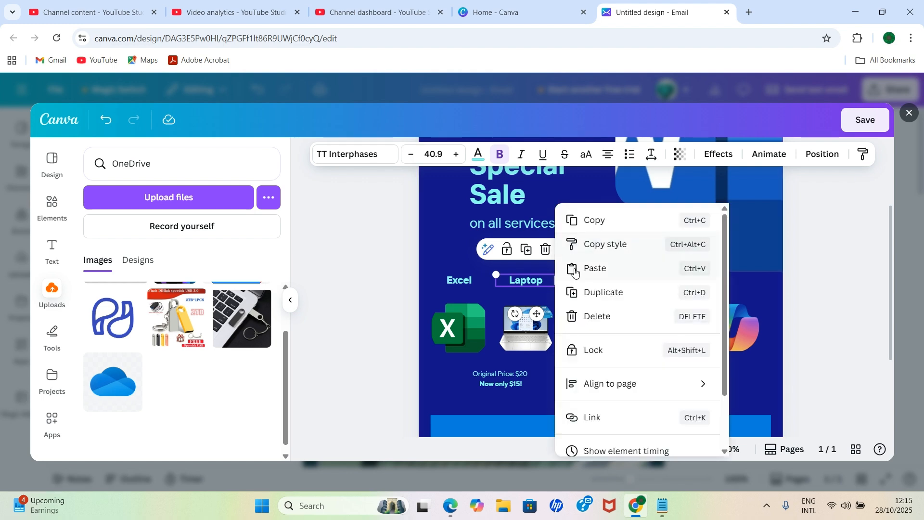
pyautogui.click(571, 293)
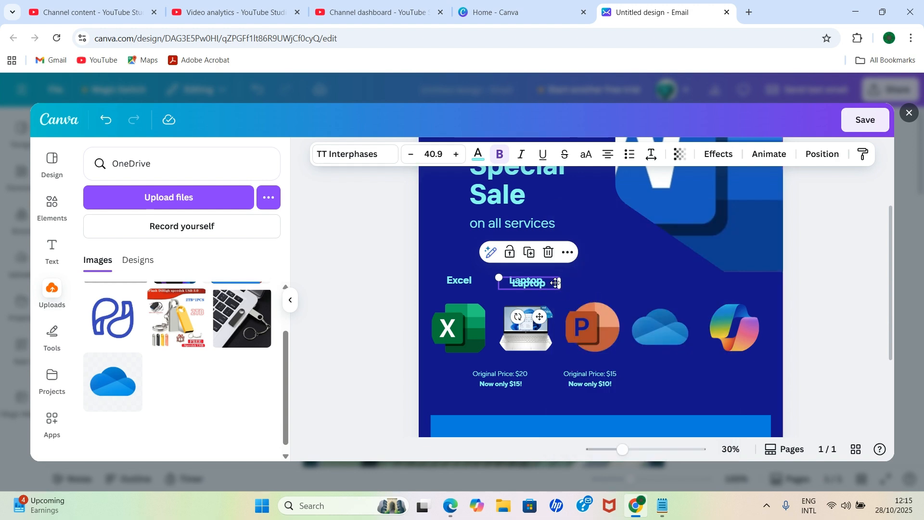
pyautogui.moveTo(540, 283); pyautogui.dragTo(606, 278)
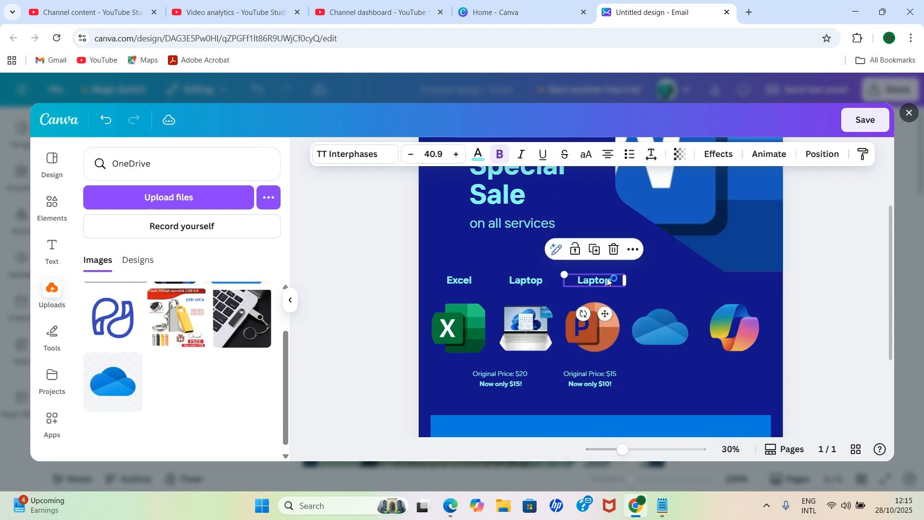
pyautogui.click(594, 250)
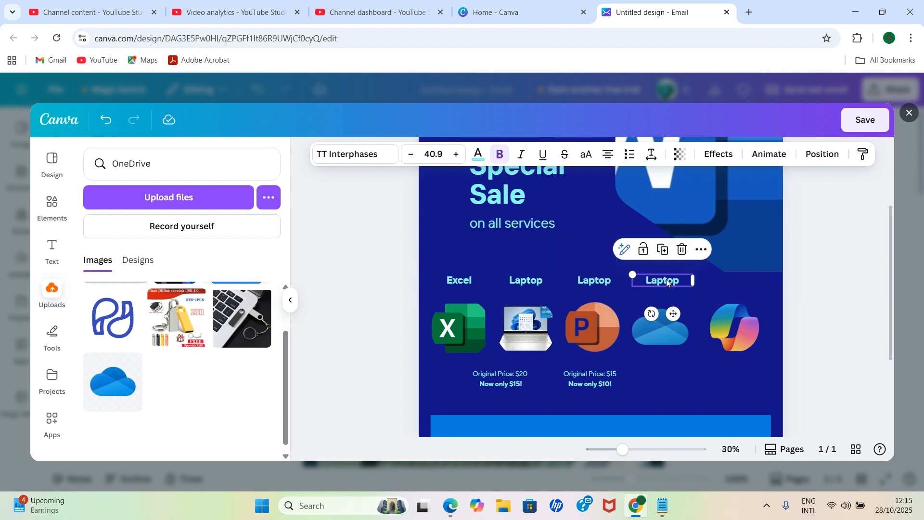
pyautogui.click(662, 250)
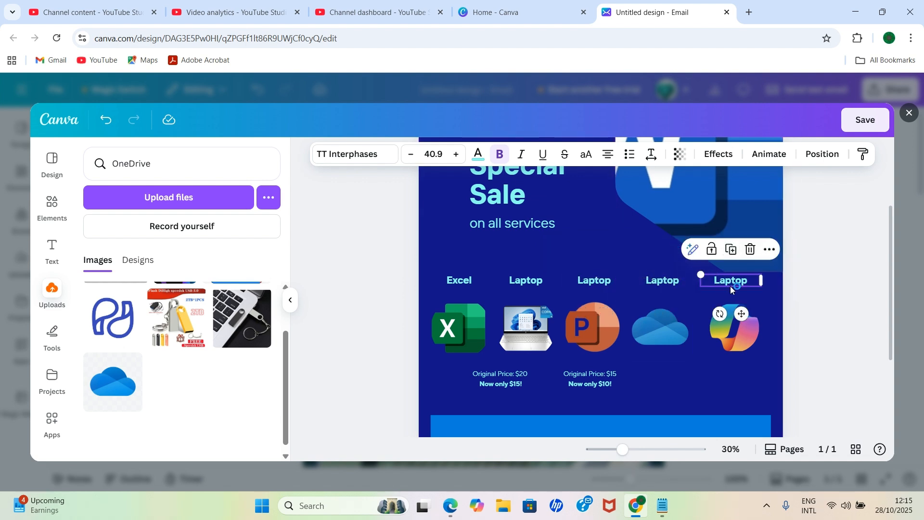
# Change the three copied headings to "PowerPoint", "OneDrive" and "AI Tool" to match the logos beneath them
pyautogui.doubleClick(593, 280)
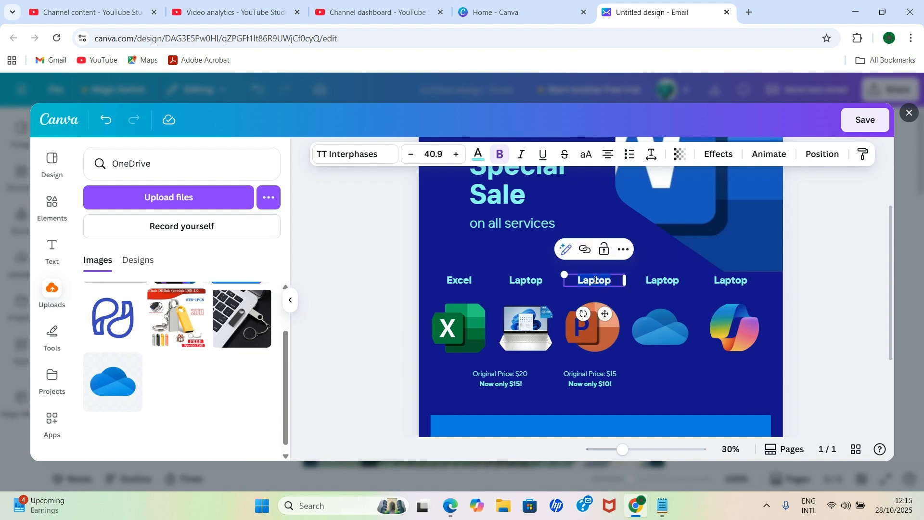
pyautogui.write('P')
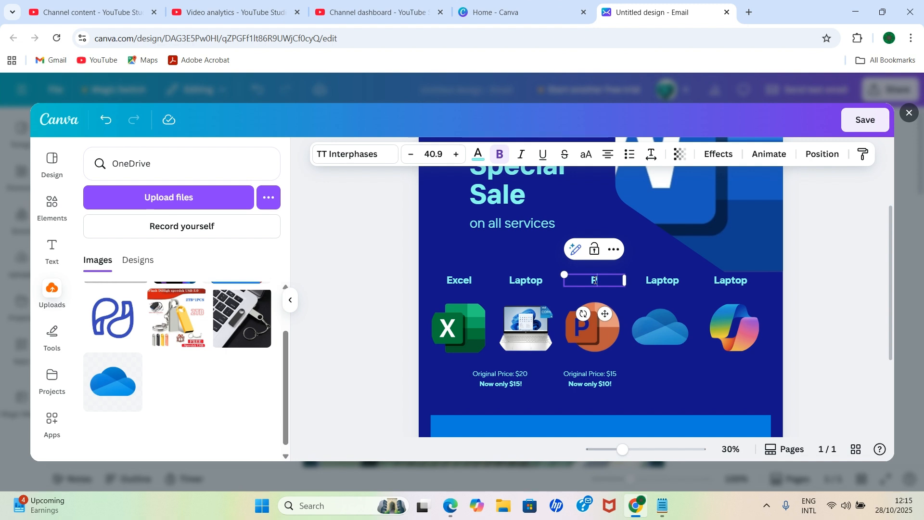
pyautogui.write('owerPoint')
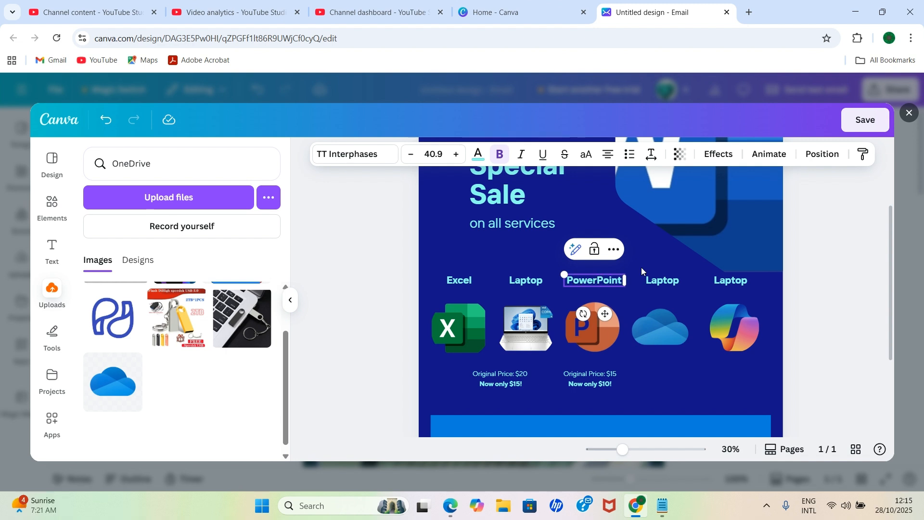
pyautogui.doubleClick(659, 279)
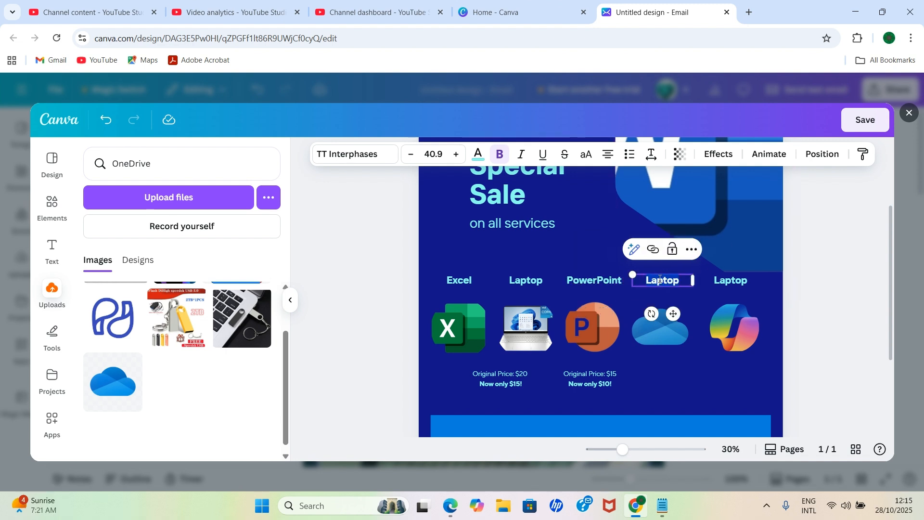
pyautogui.write('O')
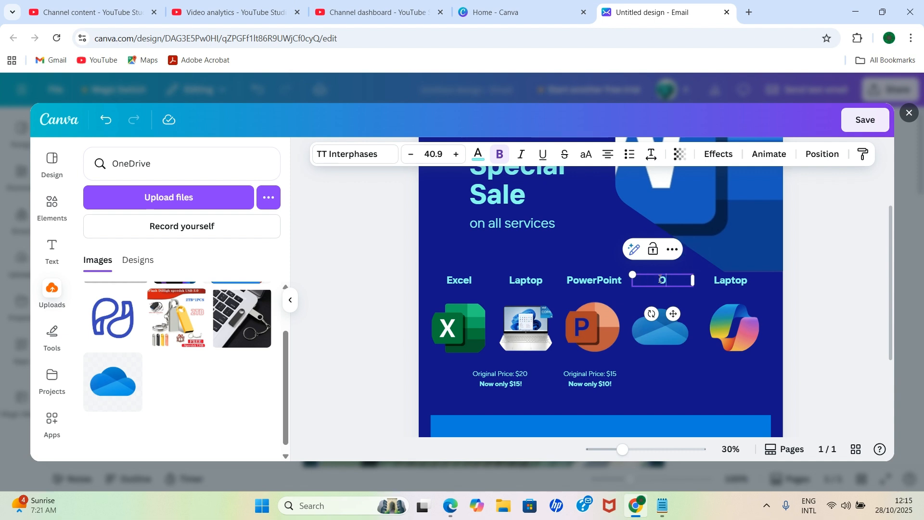
pyautogui.write('neDrive')
pyautogui.click(730, 281)
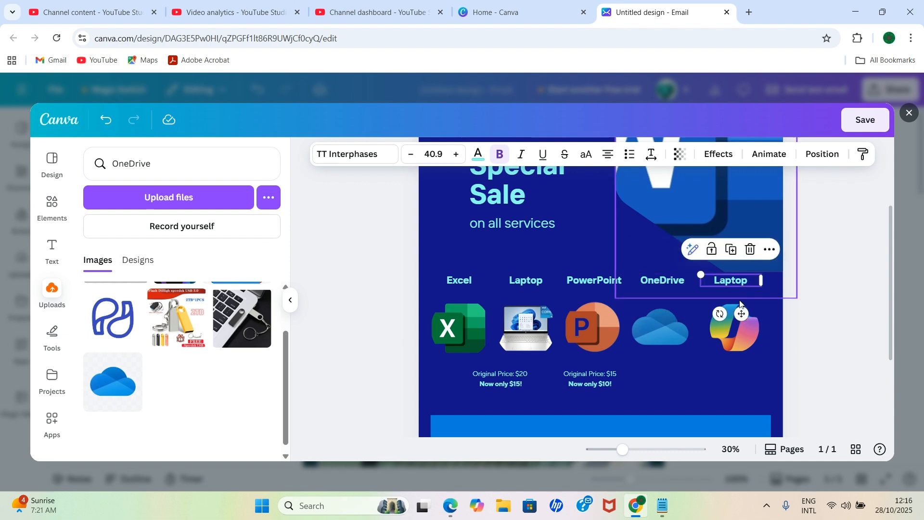
pyautogui.doubleClick(731, 283)
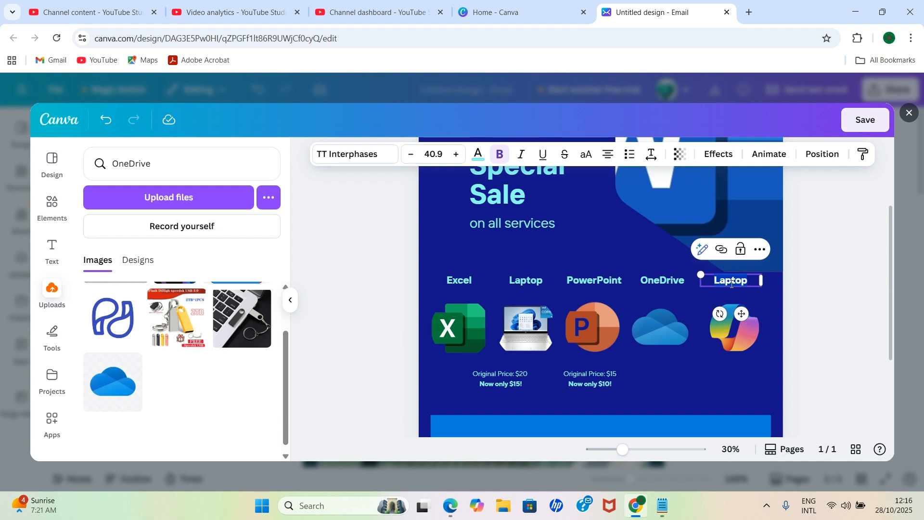
pyautogui.write('AI Tool')
pyautogui.click(831, 237)
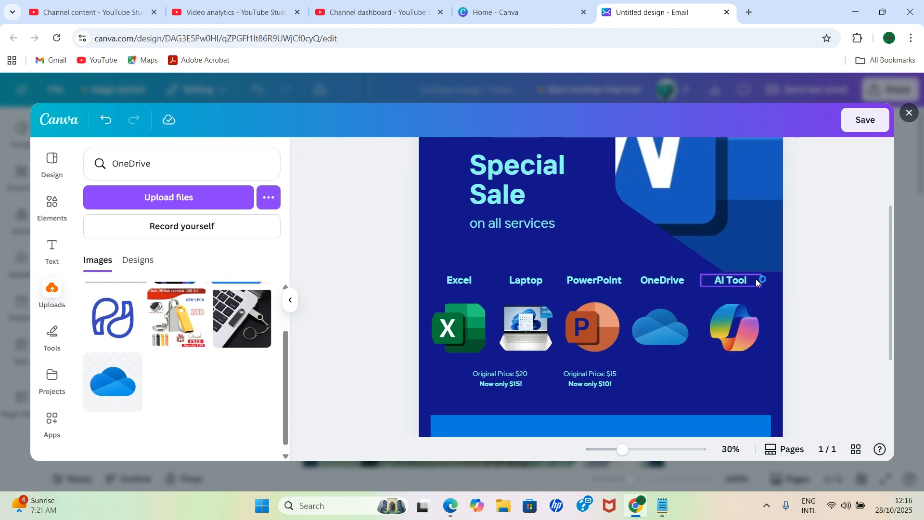
# Move the $20 price text beneath the Excel logo and change its lines to "Original Price: $10" and "Now only $7!"
pyautogui.click(503, 375)
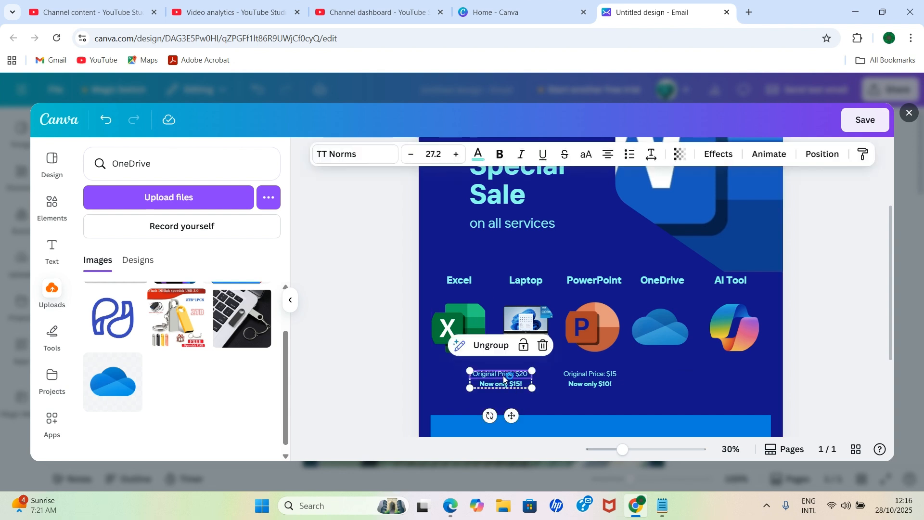
pyautogui.moveTo(503, 376); pyautogui.dragTo(465, 369)
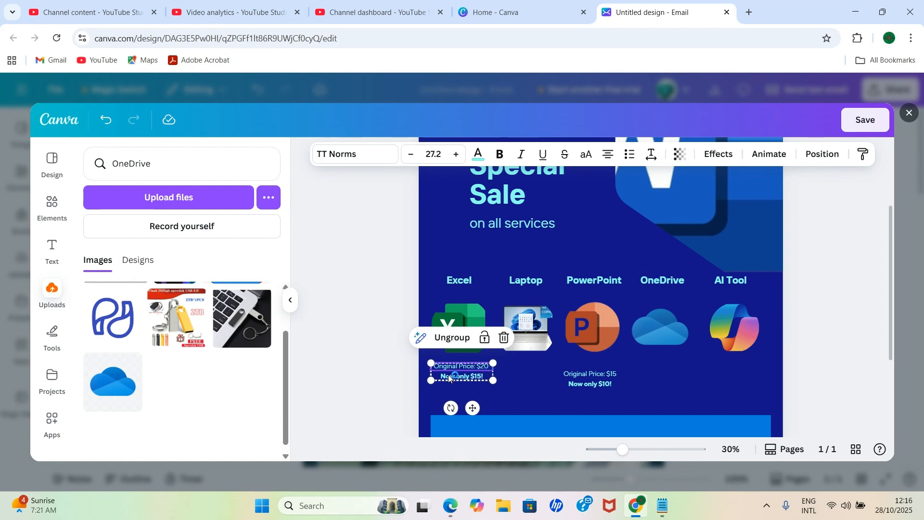
pyautogui.doubleClick(484, 366)
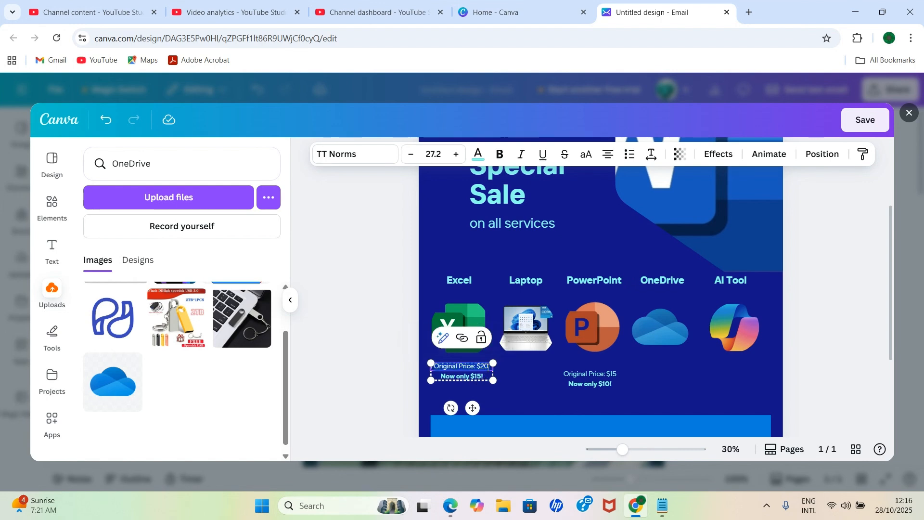
pyautogui.click(484, 366)
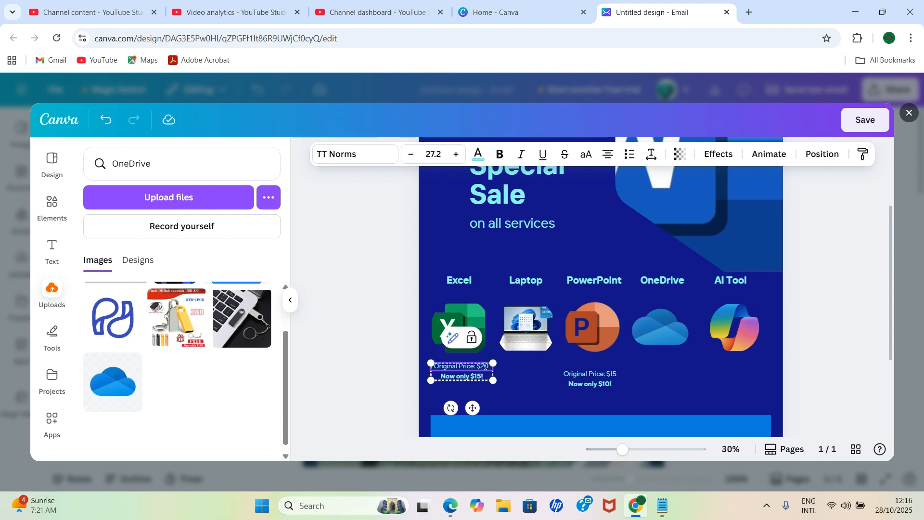
pyautogui.press('BackSpace')
pyautogui.write('1')
pyautogui.click(479, 376)
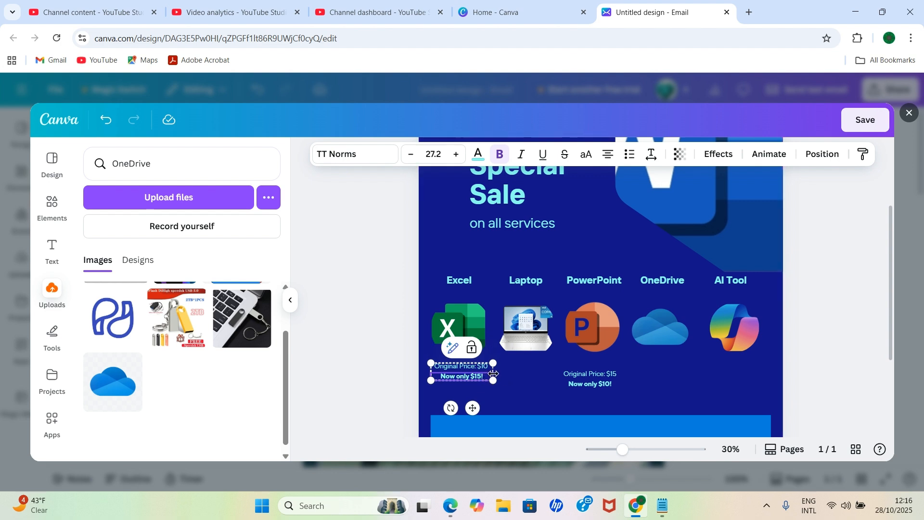
pyautogui.press('BackSpace')
pyautogui.press('BackSpace')
pyautogui.write('7')
# Move the remaining price text beneath the laptop picture, level with the Excel price, and set its original price to $10
pyautogui.moveTo(621, 453); pyautogui.dragTo(643, 450)
pyautogui.scroll(-5, 645, 366)
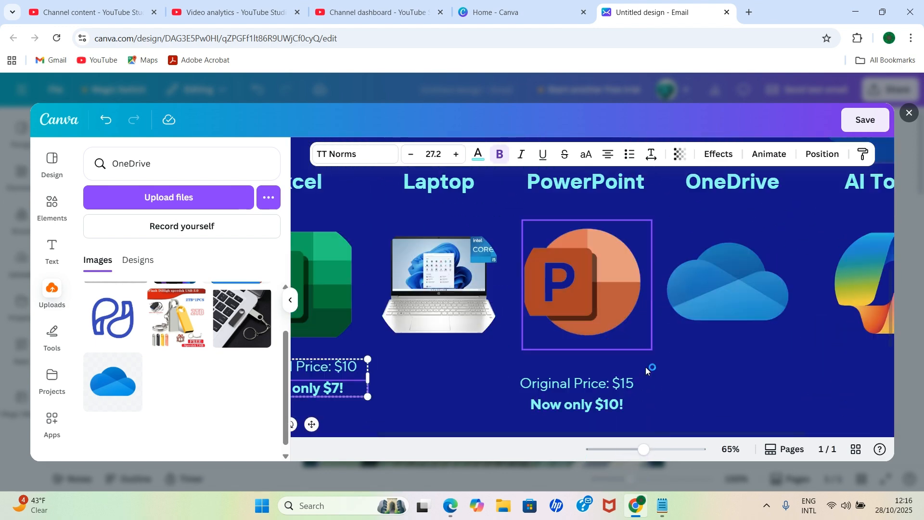
pyautogui.scroll(1, 609, 352)
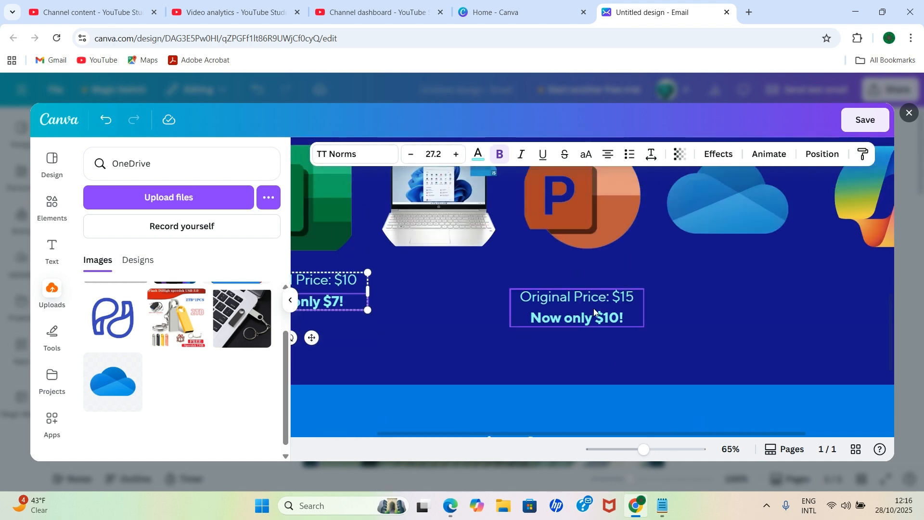
pyautogui.moveTo(572, 301); pyautogui.dragTo(438, 288)
pyautogui.click(470, 279)
pyautogui.click(493, 278)
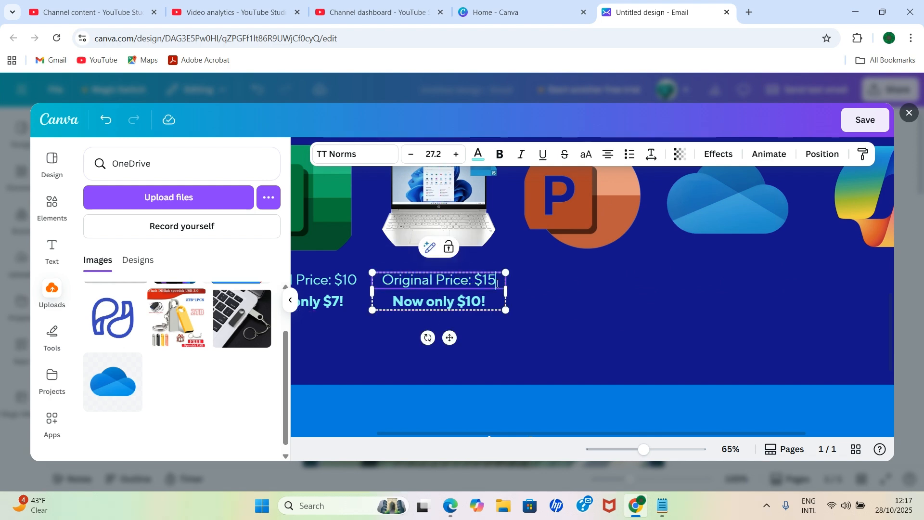
pyautogui.press('BackSpace')
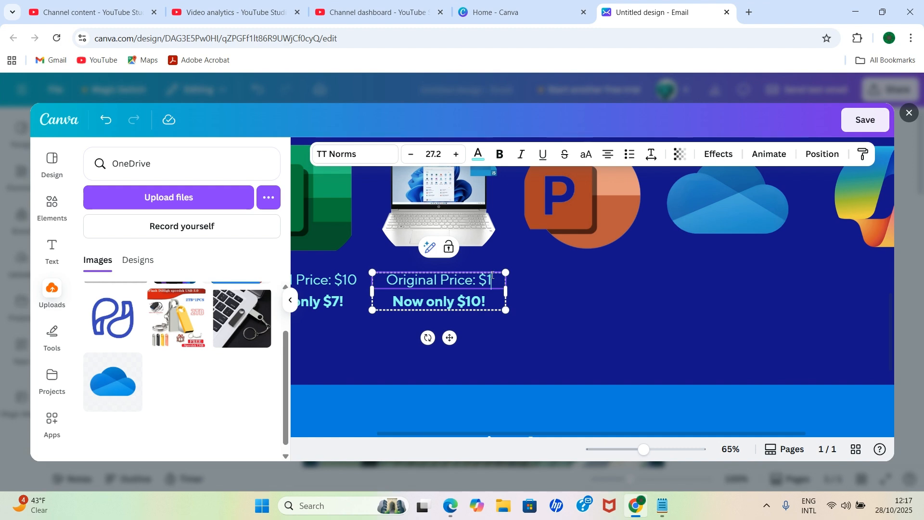
pyautogui.write('0')
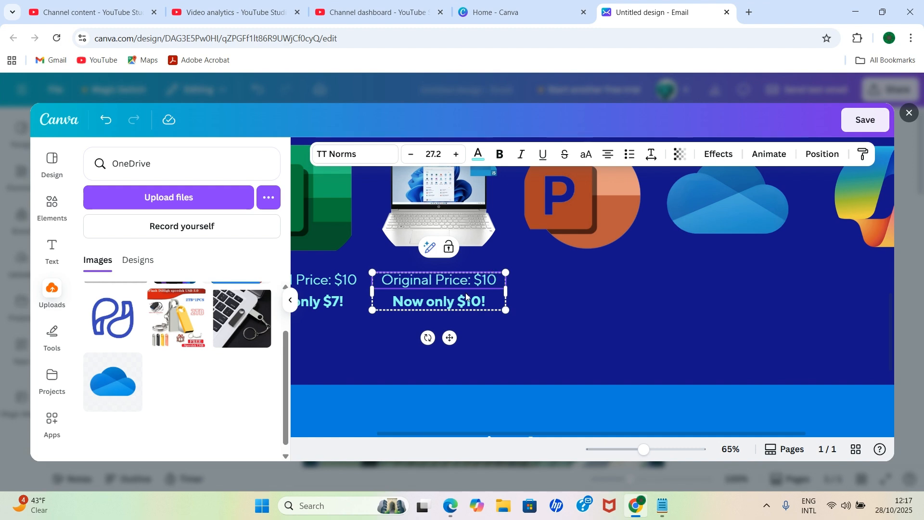
# Change the discounted price line under the laptop picture to "Now only $7!"
pyautogui.tripleClick(479, 301)
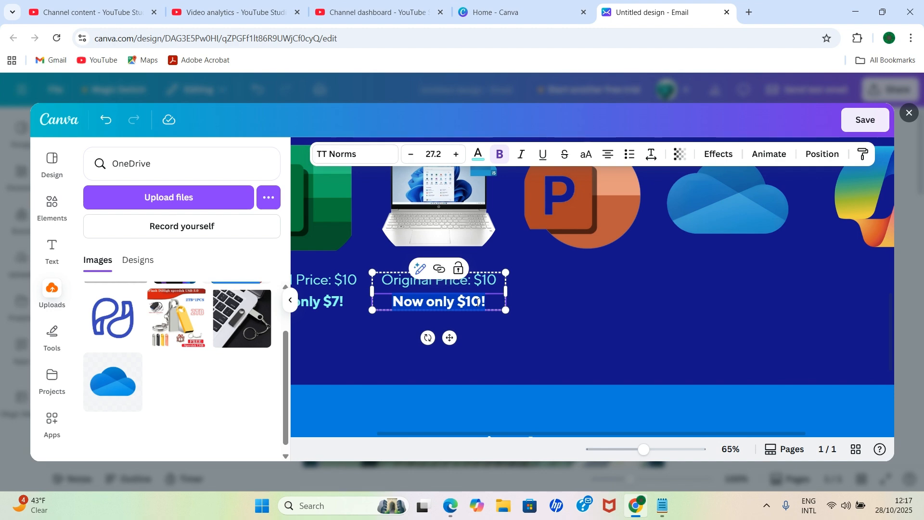
pyautogui.click(484, 302)
pyautogui.press('BackSpace')
pyautogui.press('BackSpace')
pyautogui.press('BackSpace')
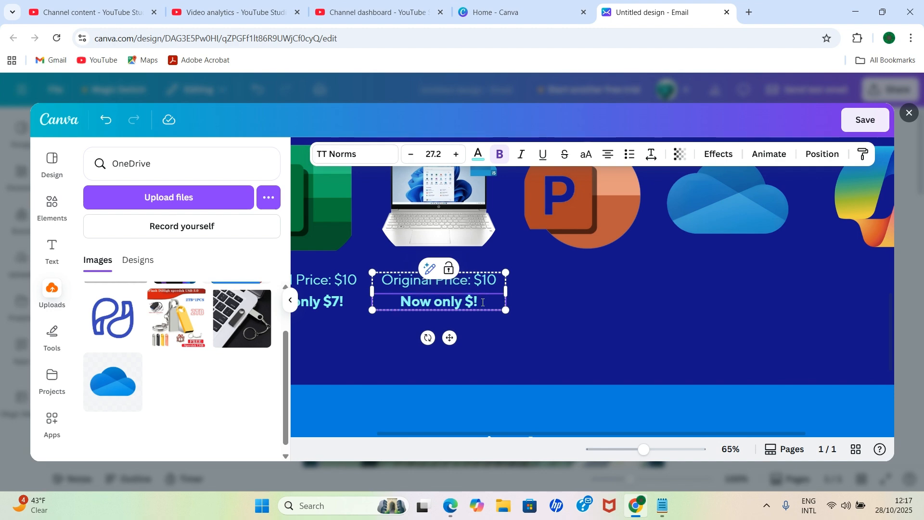
pyautogui.write('7')
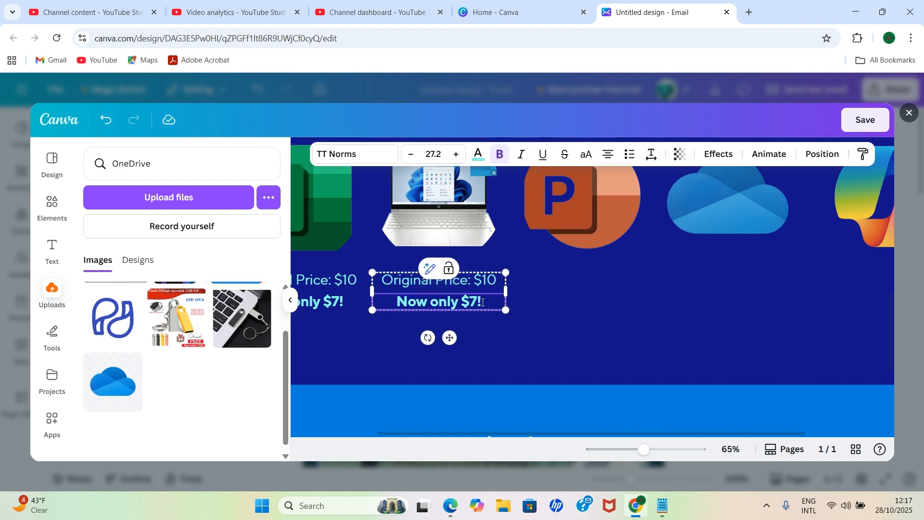
pyautogui.click(577, 312)
# Duplicate the laptop's price text and place the copy beneath the PowerPoint logo
pyautogui.click(466, 289)
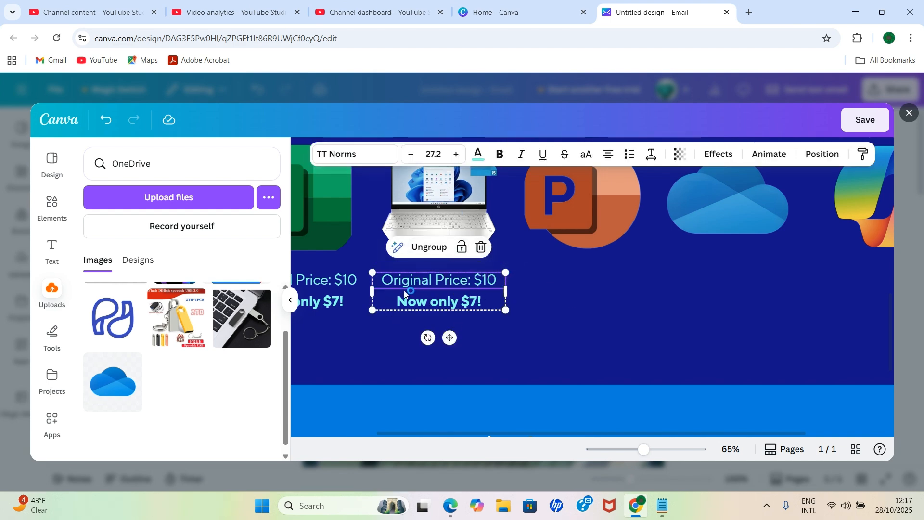
pyautogui.rightClick(443, 290)
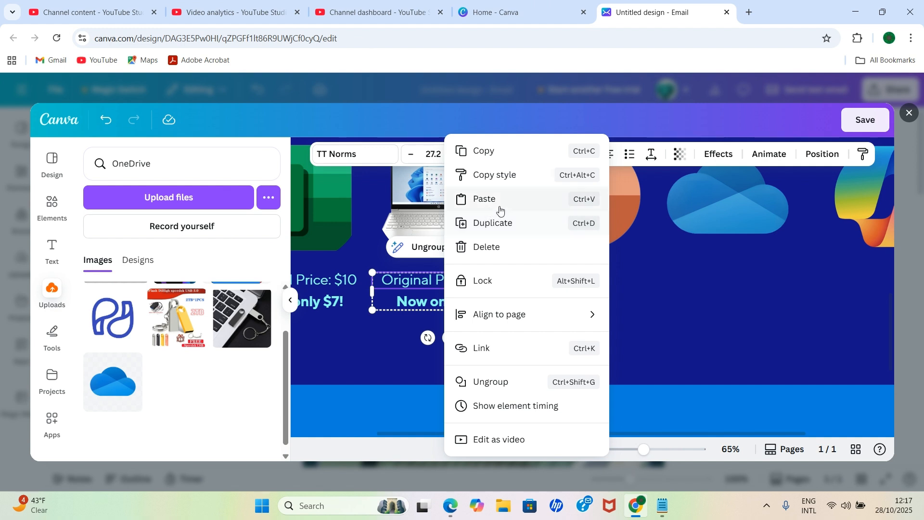
pyautogui.click(493, 222)
pyautogui.moveTo(478, 303); pyautogui.dragTo(619, 299)
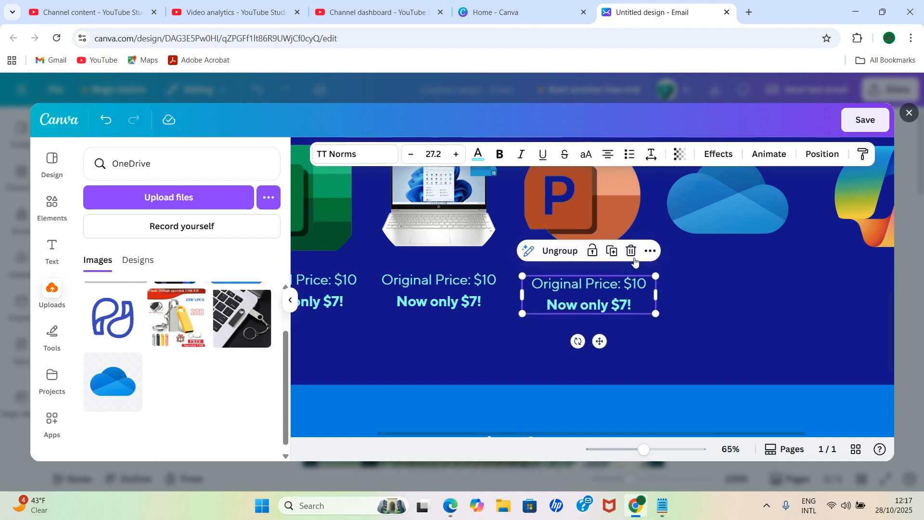
# Duplicate the PowerPoint price text twice, placing the copies beneath the OneDrive and Copilot logos
pyautogui.rightClick(643, 277)
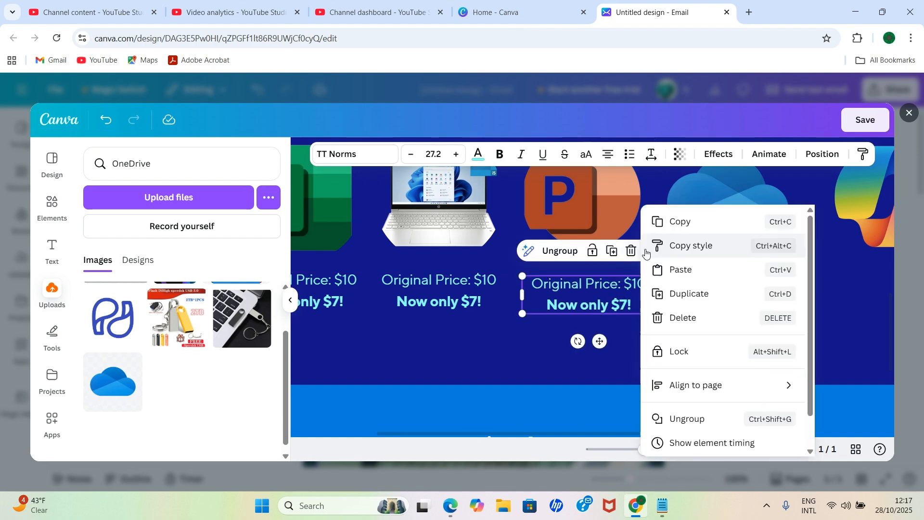
pyautogui.click(674, 296)
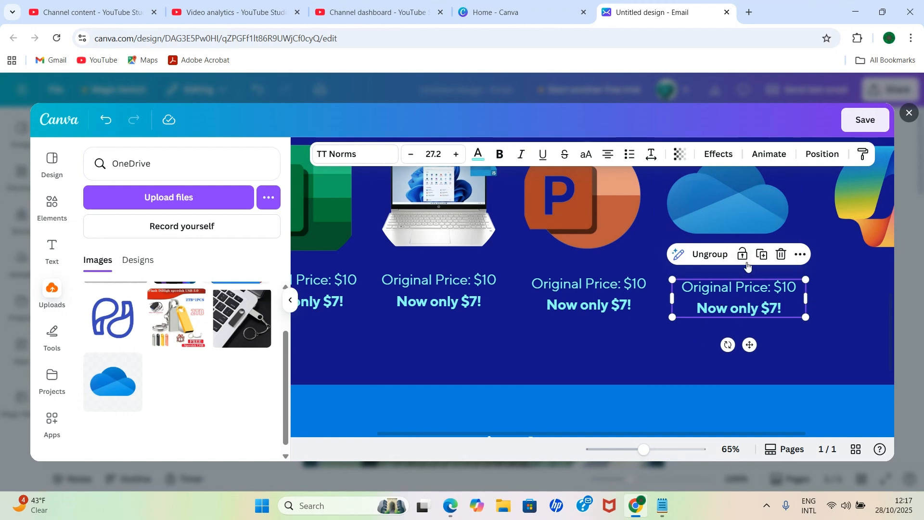
pyautogui.click(762, 255)
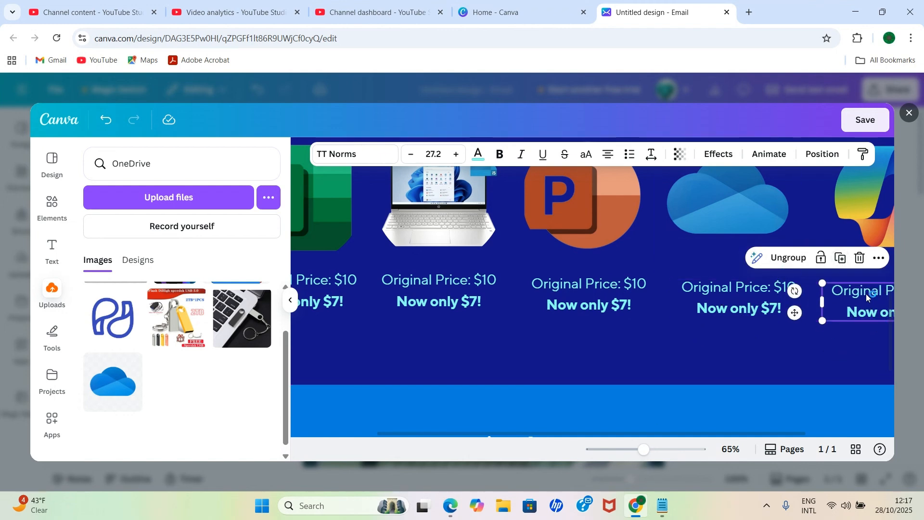
pyautogui.scroll(-3, 735, 404)
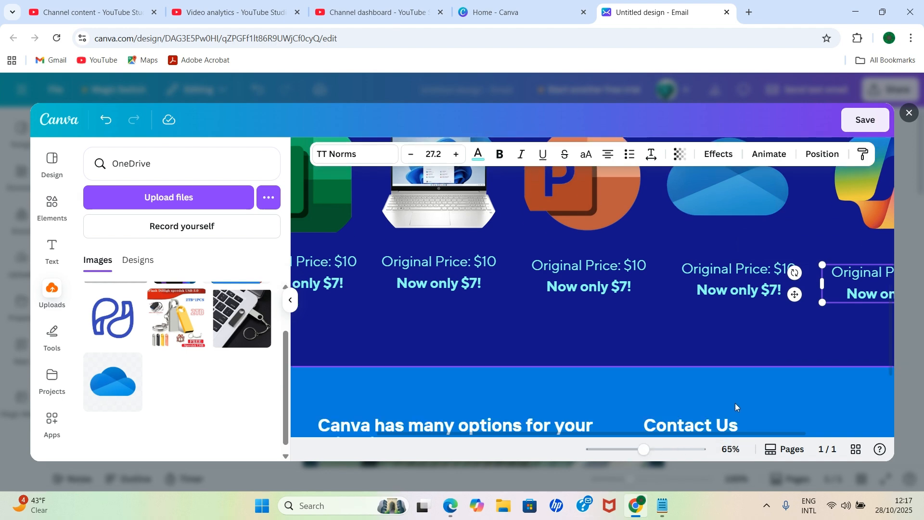
pyautogui.scroll(3, 738, 418)
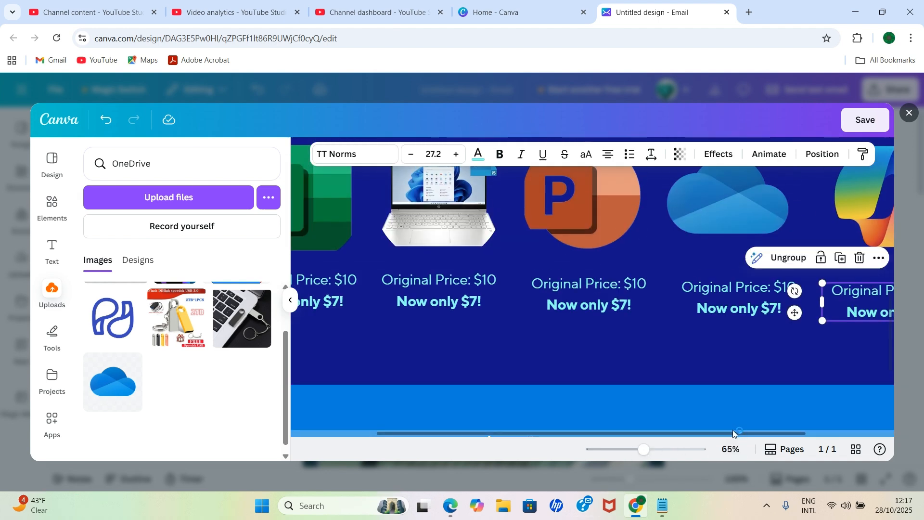
pyautogui.moveTo(732, 431); pyautogui.dragTo(816, 405)
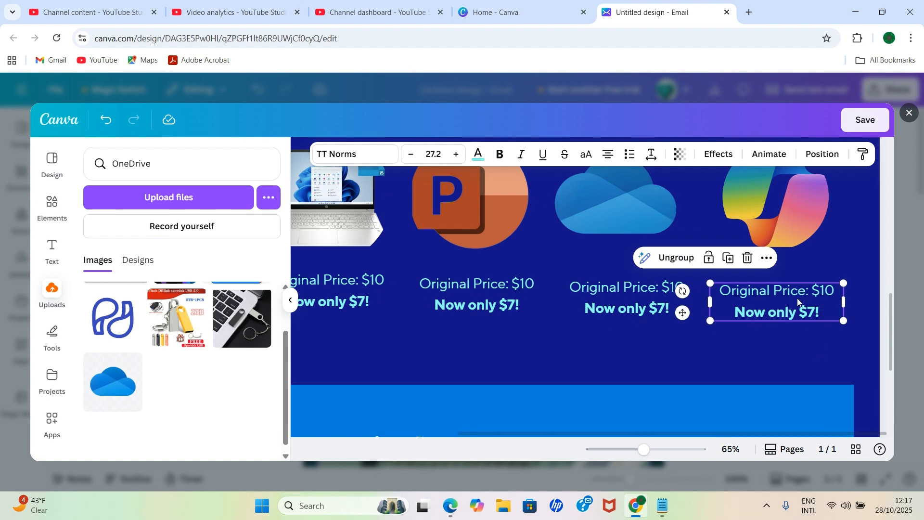
pyautogui.moveTo(791, 298)
pyautogui.mouseDown()
pyautogui.moveTo(803, 302)
pyautogui.moveTo(805, 292)
pyautogui.mouseUp()
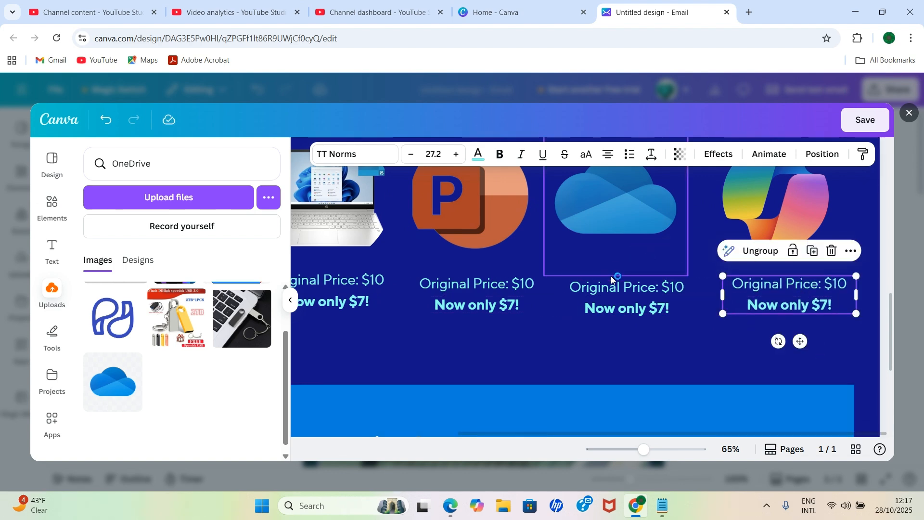
# Replace the heading in the blue footer with "Godwin Tech will teach you all you need to master utility apps and pc"
pyautogui.moveTo(643, 449); pyautogui.dragTo(610, 448)
pyautogui.scroll(3, 578, 224)
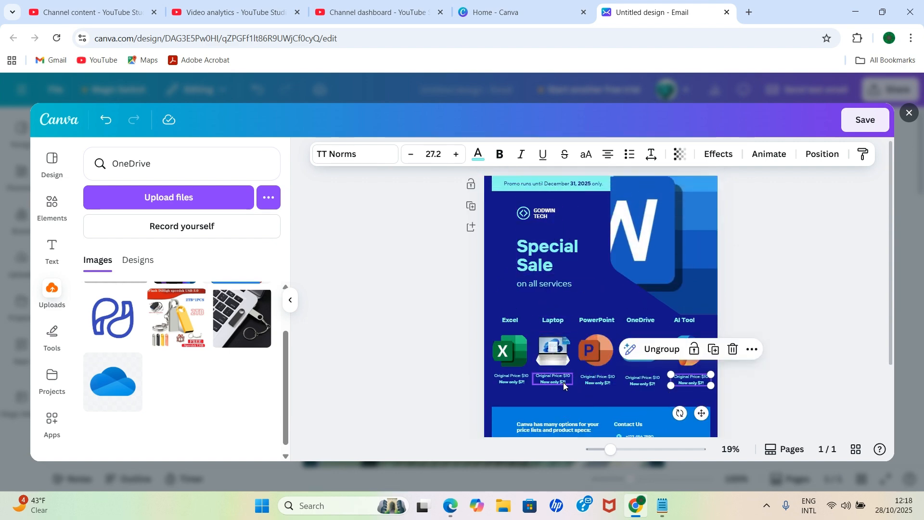
pyautogui.scroll(-2, 563, 382)
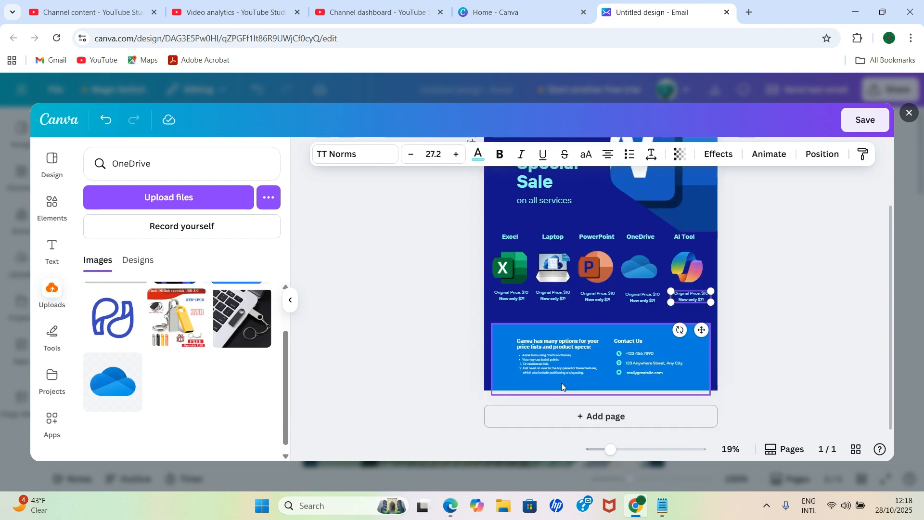
pyautogui.click(552, 345)
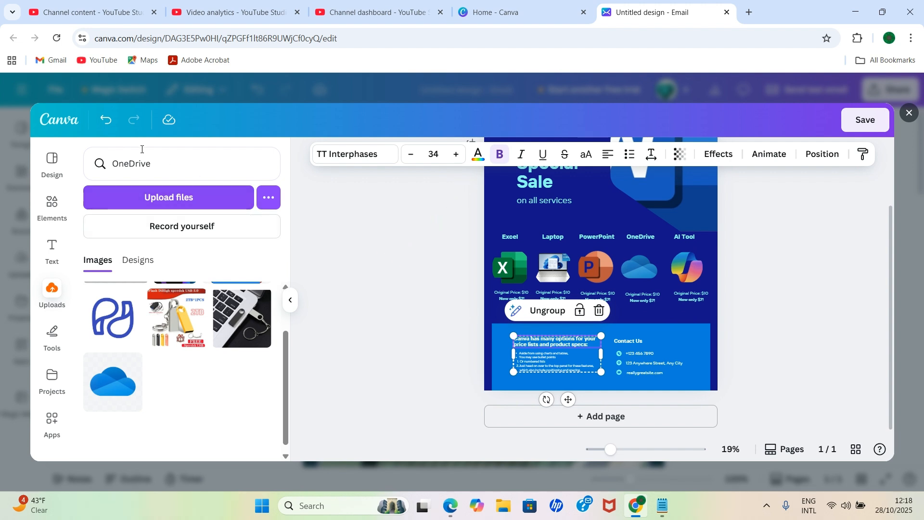
pyautogui.click(103, 121)
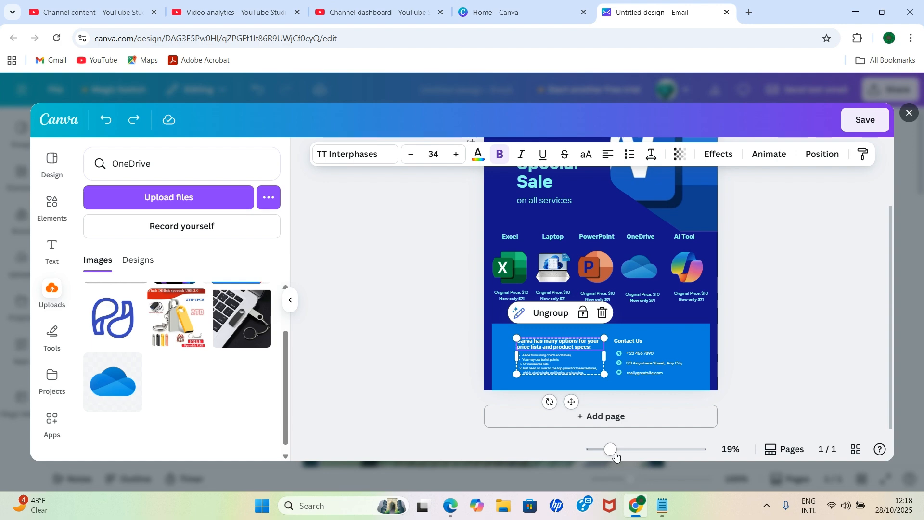
pyautogui.moveTo(610, 449); pyautogui.dragTo(637, 450)
pyautogui.scroll(-5, 565, 359)
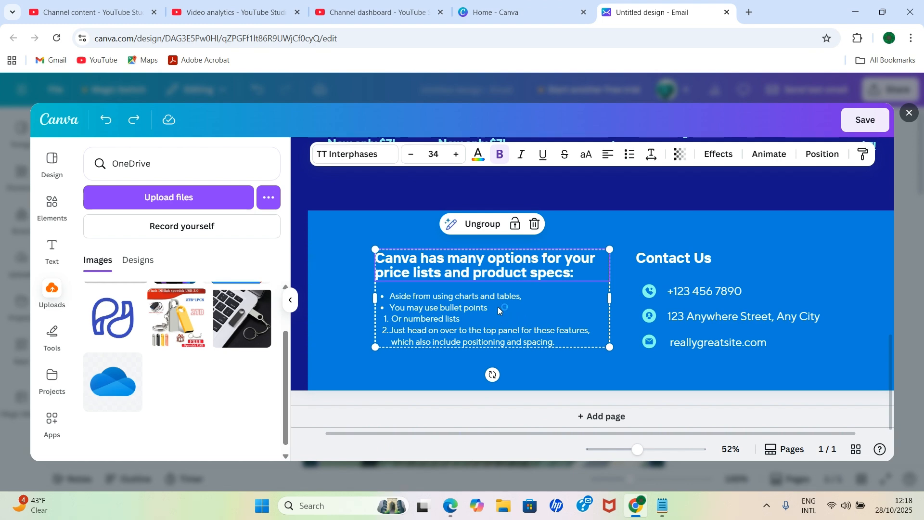
pyautogui.doubleClick(446, 260)
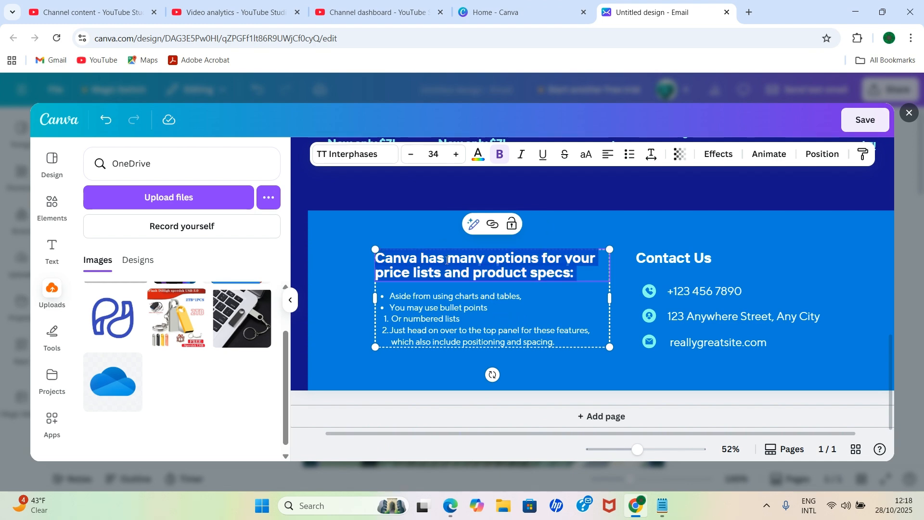
pyautogui.write('Godwin Tech will teach you all you need to master utility apps and pc')
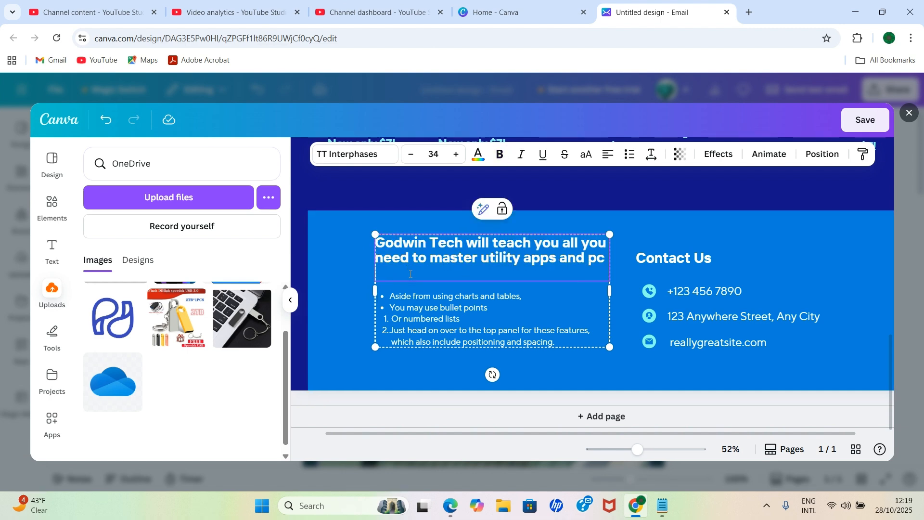
pyautogui.press('BackSpace')
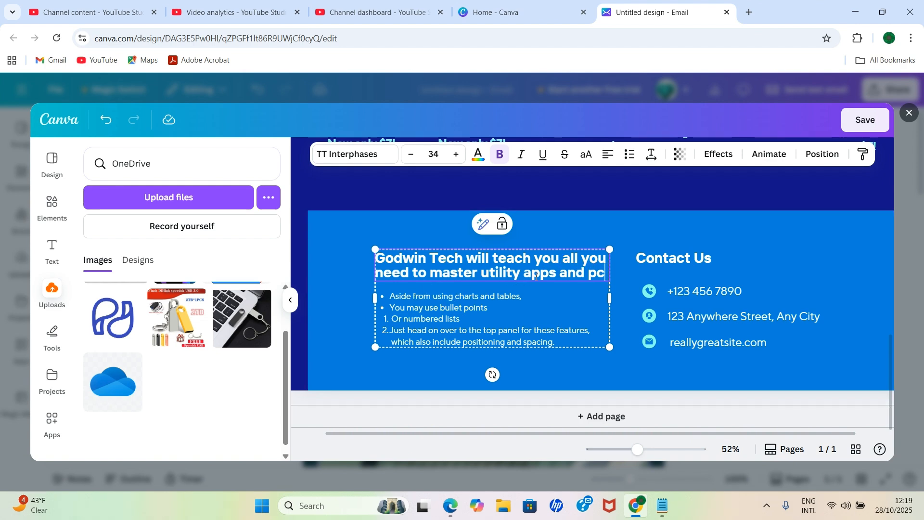
# Replace the placeholder list under the footer heading with the bullet "Data analysis, charts, and data organization"
pyautogui.click(506, 301)
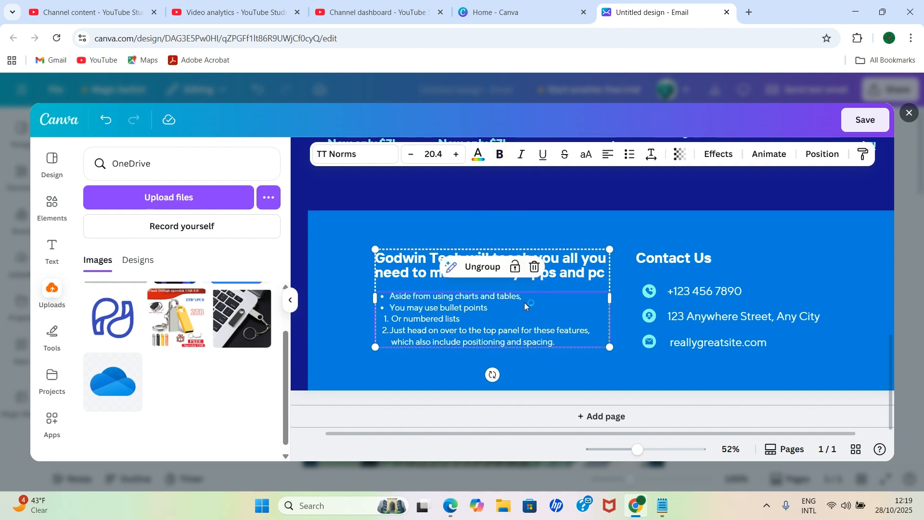
pyautogui.doubleClick(558, 341)
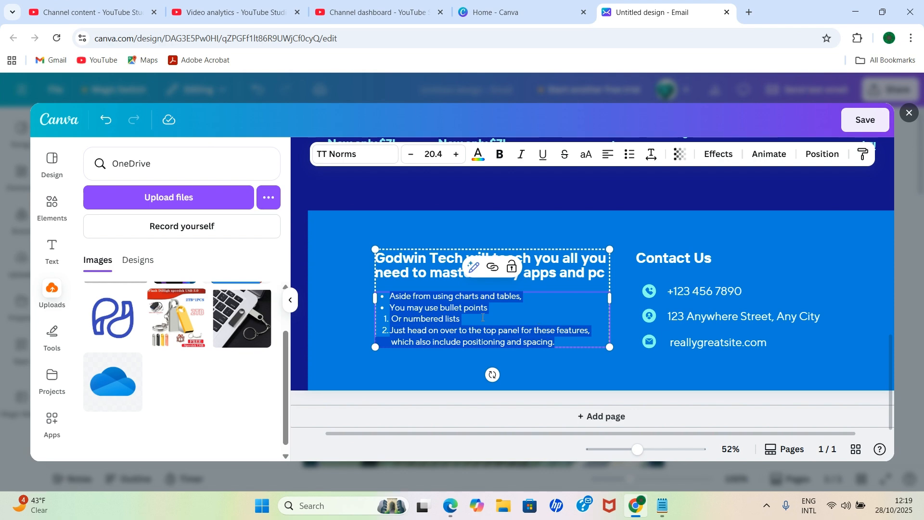
pyautogui.press('BackSpace')
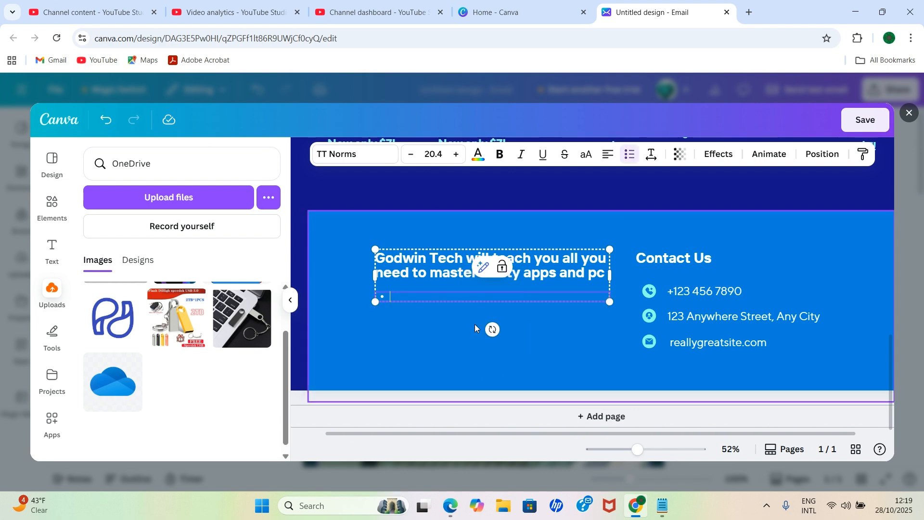
pyautogui.write('Data analysis, charts, and data organization')
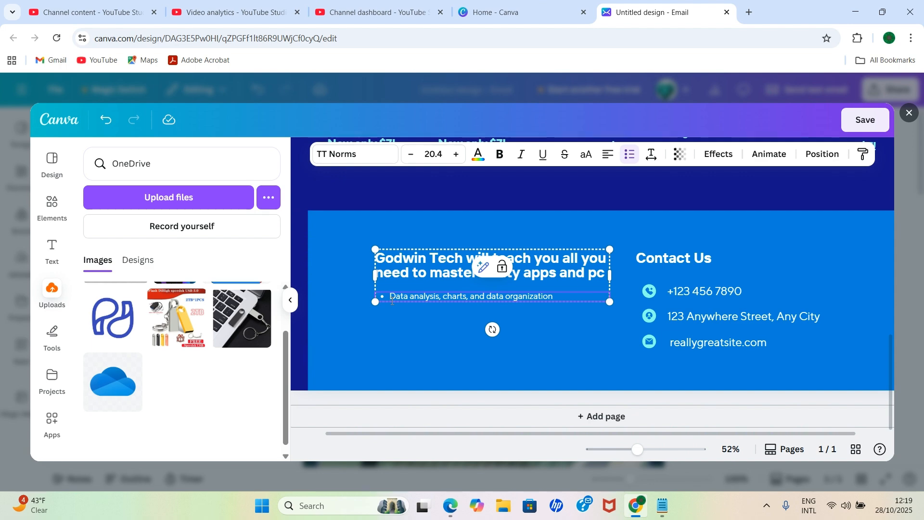
# Extend the footer's bulleted list with items on AI tools, presentation skills, the number 1 word processor, and using any Windows 11 laptop or computer
pyautogui.press('BackSpace')
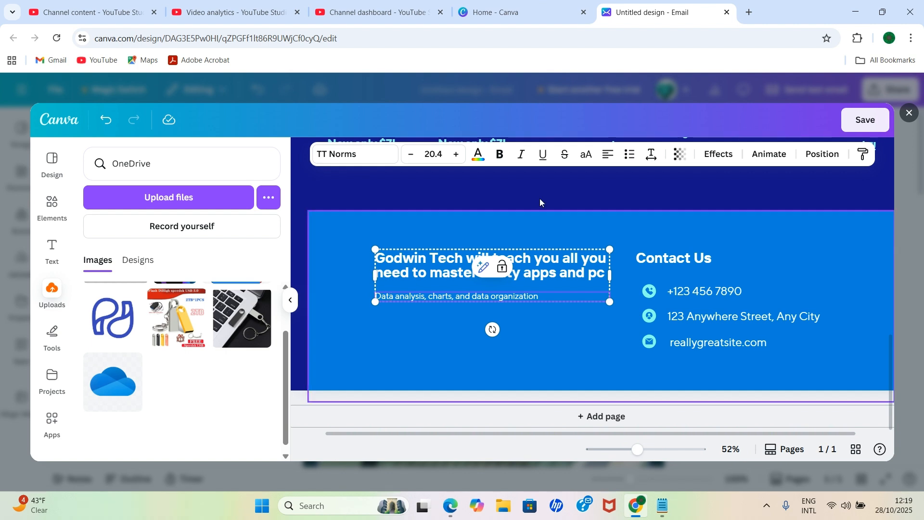
pyautogui.click(628, 155)
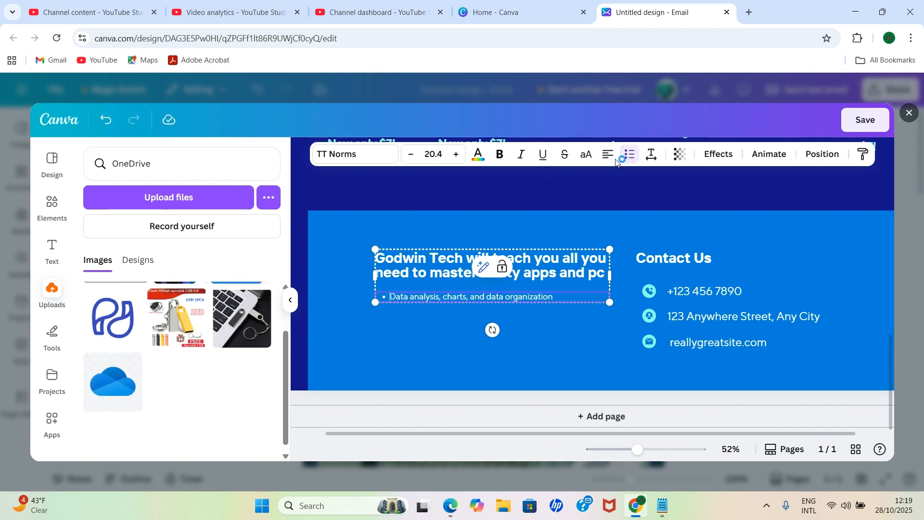
pyautogui.click(561, 294)
pyautogui.press('Return')
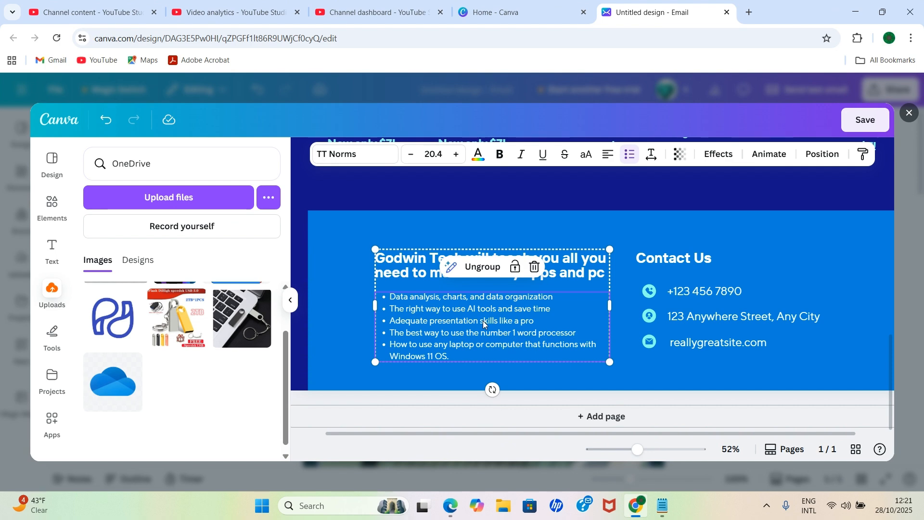
# Replace the leading digits of the placeholder phone number under Contact Us with the business's own country code
pyautogui.click(691, 259)
pyautogui.click(699, 302)
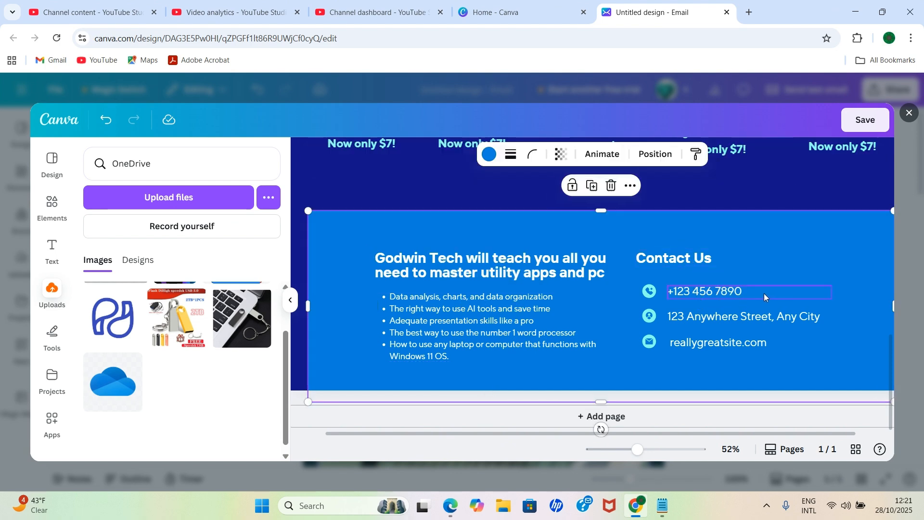
pyautogui.click(761, 292)
pyautogui.doubleClick(709, 290)
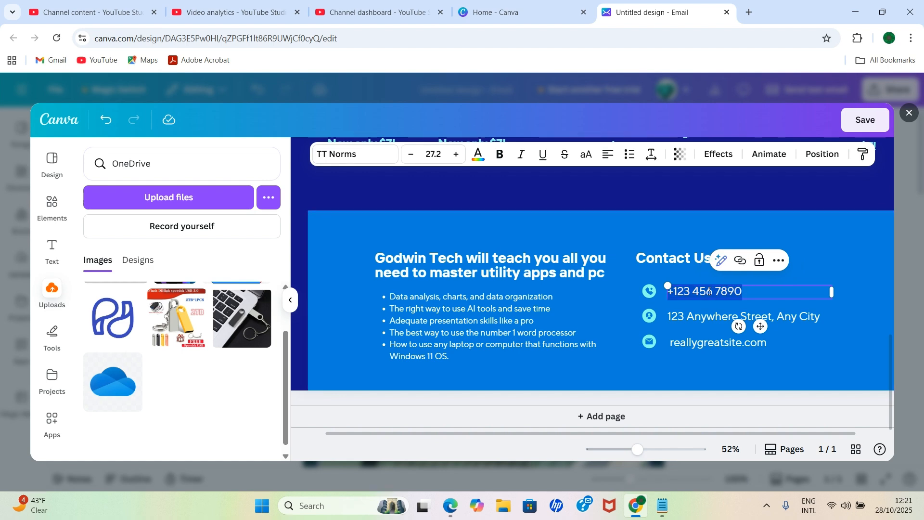
pyautogui.click(686, 290)
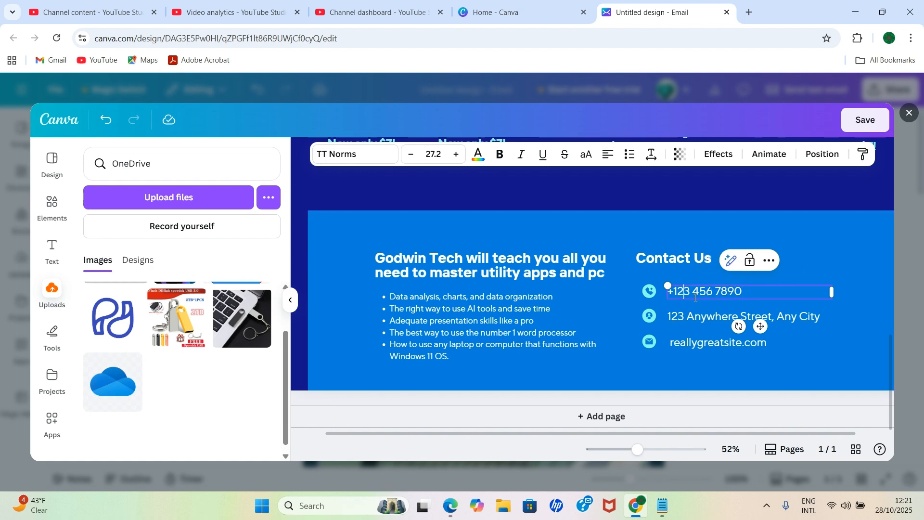
pyautogui.press('Right')
pyautogui.press('BackSpace')
pyautogui.press('BackSpace')
pyautogui.press('BackSpace')
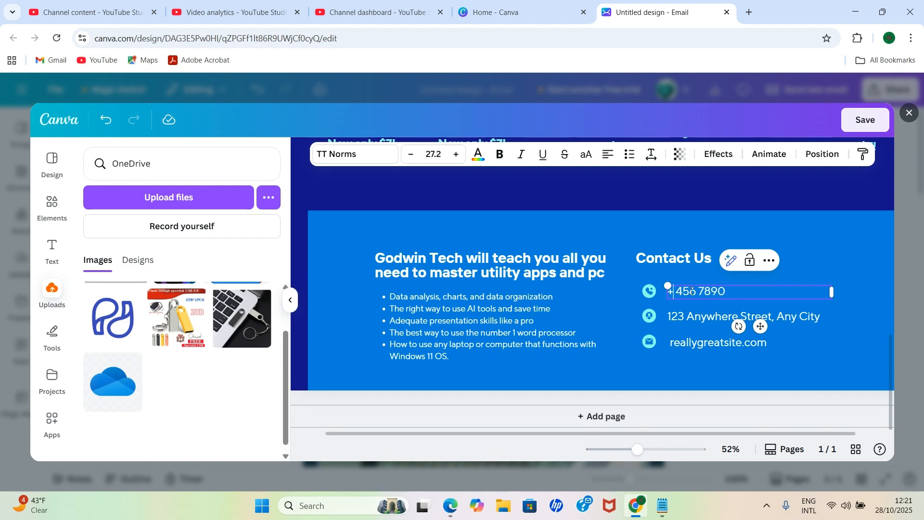
pyautogui.write('243')
pyautogui.press('BackSpace')
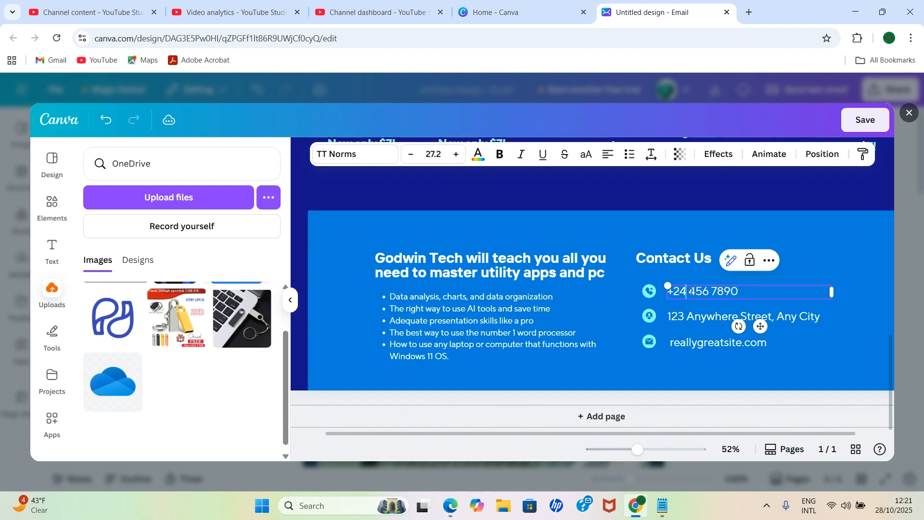
pyautogui.write('4')
# Replace the remaining placeholder digits of the contact phone number with the business's own digits
pyautogui.click(746, 292)
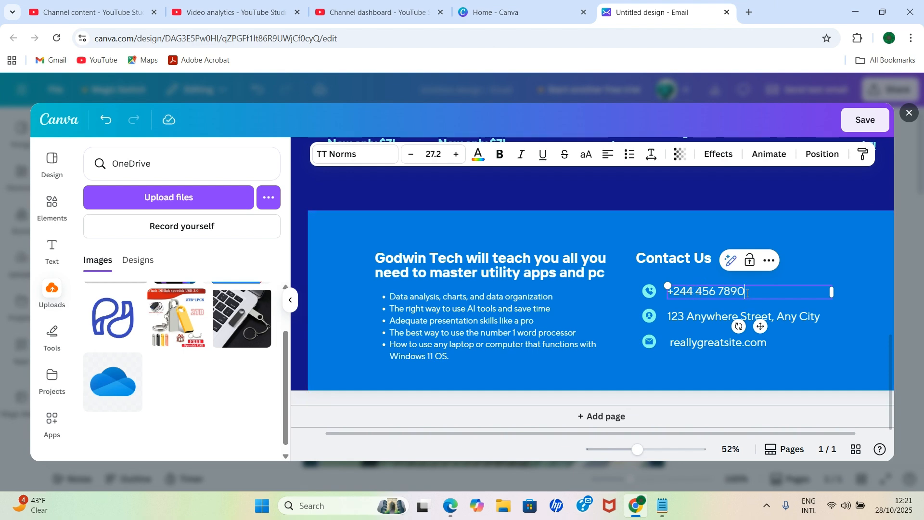
pyautogui.press('BackSpace')
pyautogui.press('BackSpace')
pyautogui.press('BackSpace')
pyautogui.press('BackSpace')
pyautogui.press('BackSpace')
pyautogui.press('BackSpace')
pyautogui.write('7')
# Change the house number and street name in the placeholder address under Contact Us to the business's own
pyautogui.click(691, 322)
pyautogui.doubleClick(691, 320)
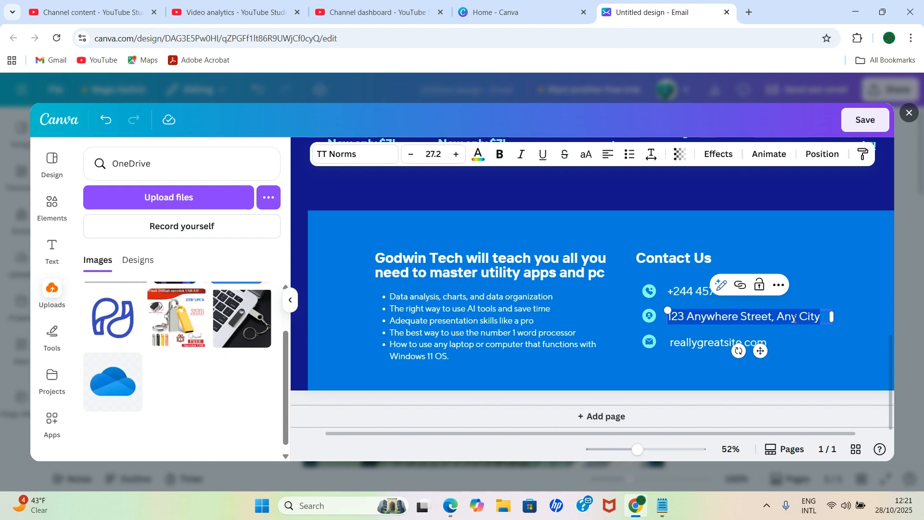
pyautogui.click(688, 320)
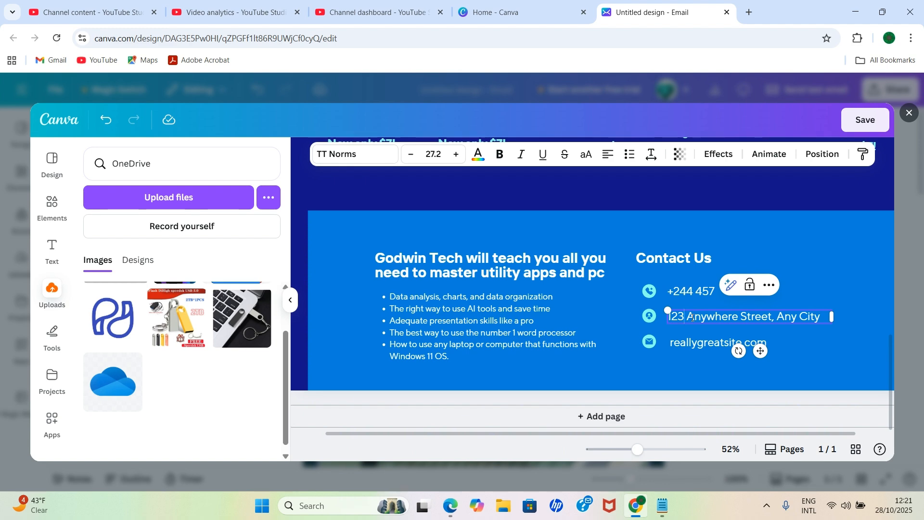
pyautogui.press('BackSpace')
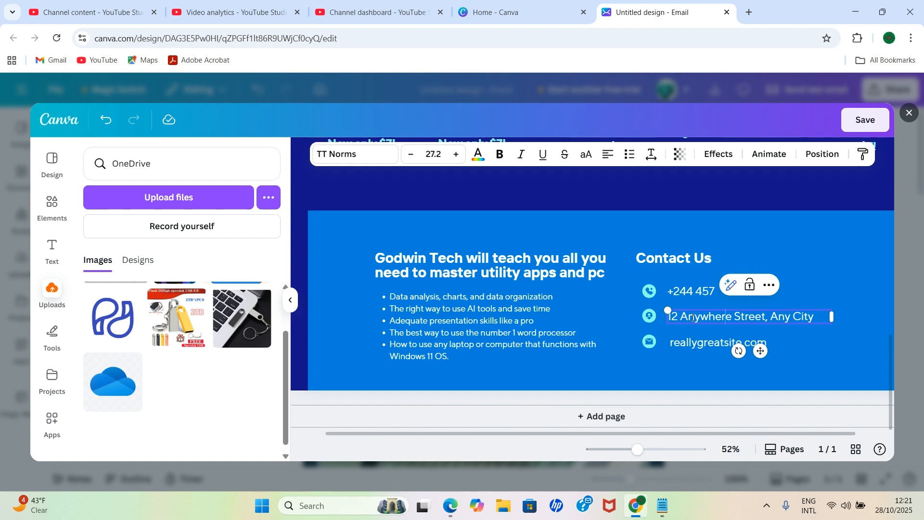
pyautogui.press('BackSpace')
pyautogui.press('BackSpace')
pyautogui.press('BackSpace')
pyautogui.press('BackSpace')
pyautogui.press('BackSpace')
pyautogui.press('BackSpace')
pyautogui.press('BackSpace')
pyautogui.press('BackSpace')
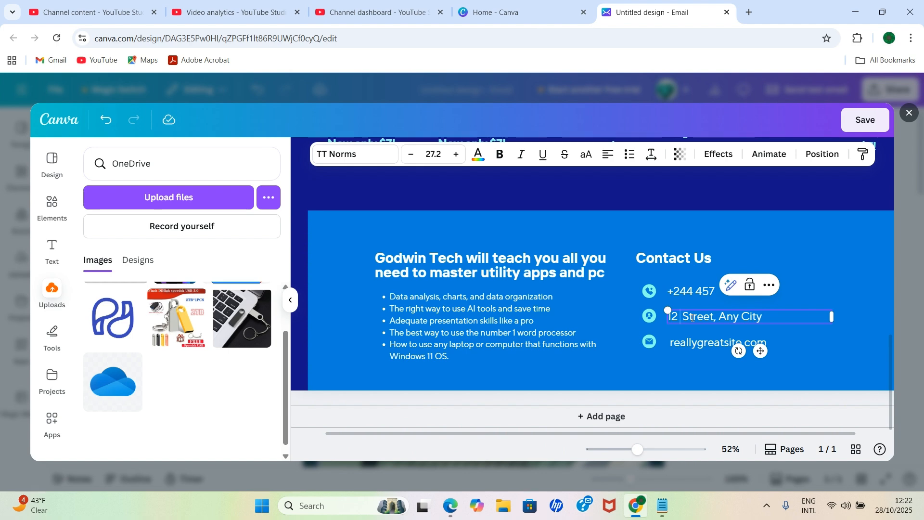
pyautogui.write('Bi')
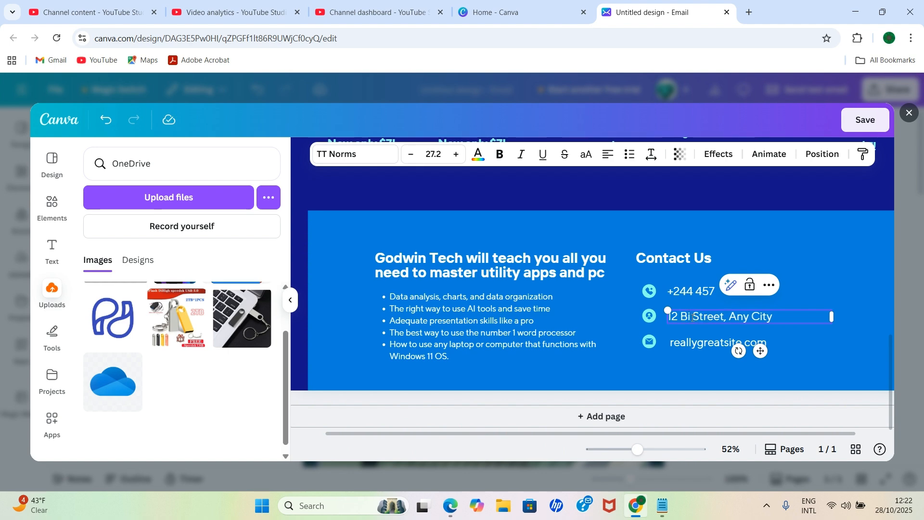
pyautogui.write('ll Me')
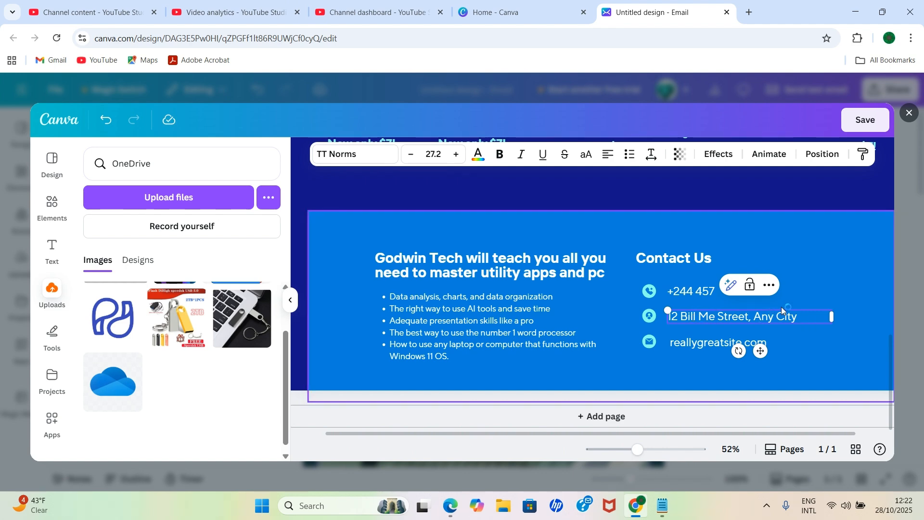
# Replace the placeholder city at the end of the contact address with the business's state
pyautogui.click(802, 314)
pyautogui.press('BackSpace')
pyautogui.press('BackSpace')
pyautogui.press('BackSpace')
pyautogui.press('BackSpace')
pyautogui.press('BackSpace')
pyautogui.press('BackSpace')
pyautogui.press('BackSpace')
pyautogui.press('BackSpace')
pyautogui.press('BackSpace')
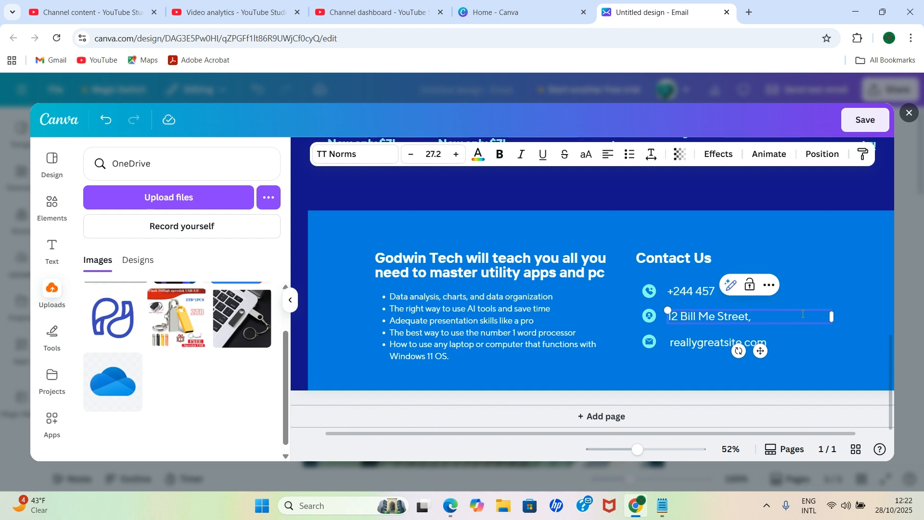
pyautogui.write('California')
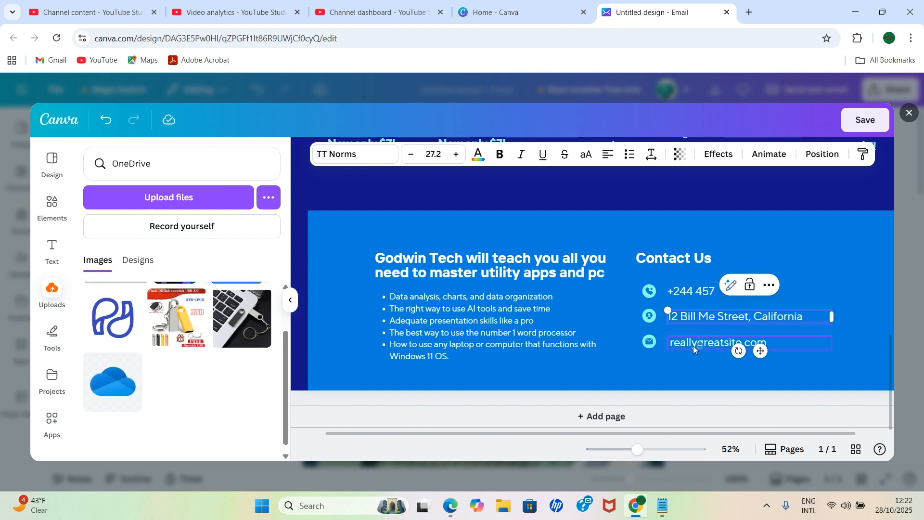
# Replace the placeholder website under Contact Us with the business's contact e-mail address
pyautogui.click(696, 345)
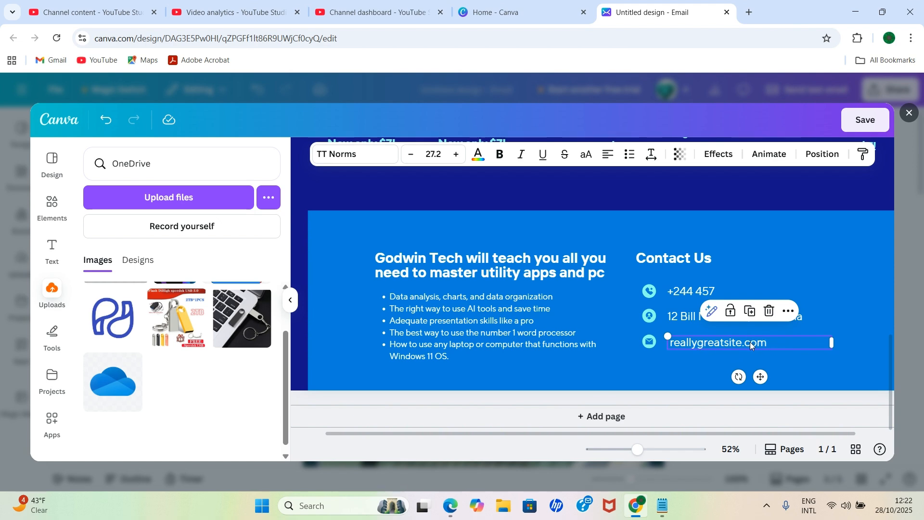
pyautogui.doubleClick(716, 341)
pyautogui.hotkey('ctrl', 'v')
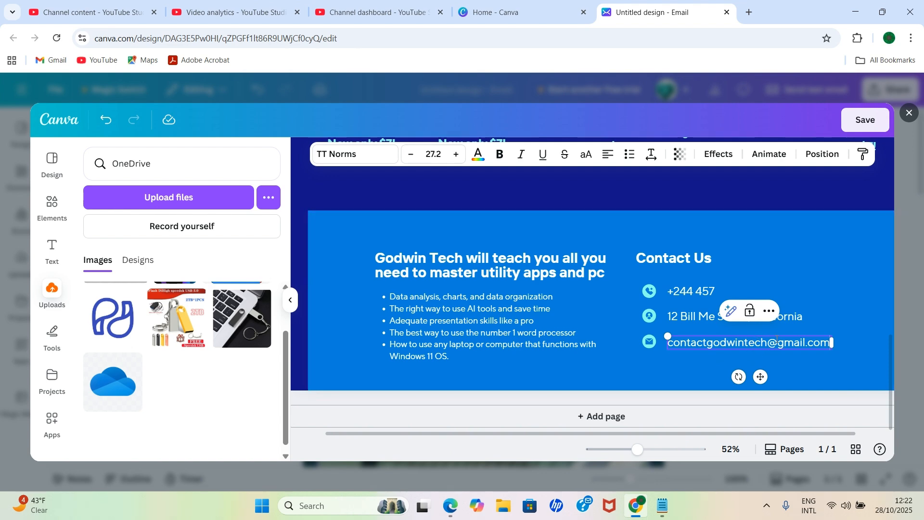
pyautogui.click(851, 281)
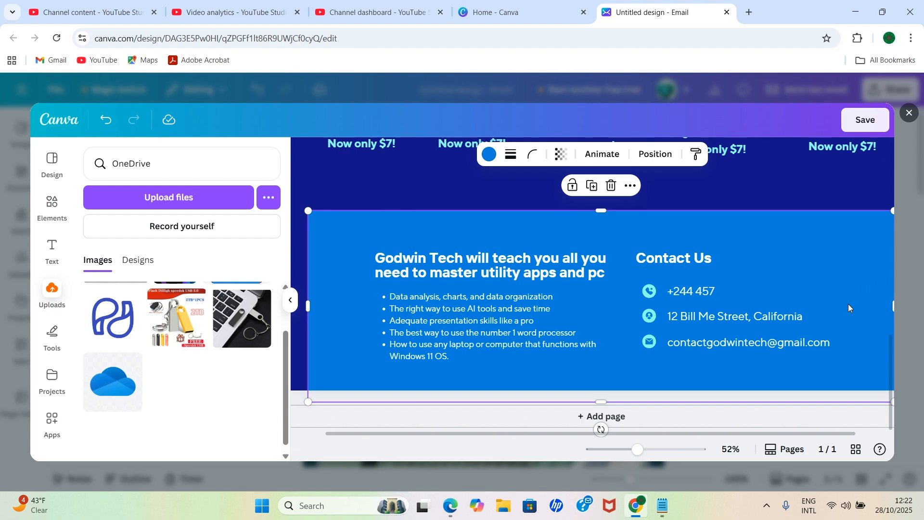
# Check the whole flyer from the promo banner to the footer and save it back into the email design
pyautogui.scroll(3, 677, 347)
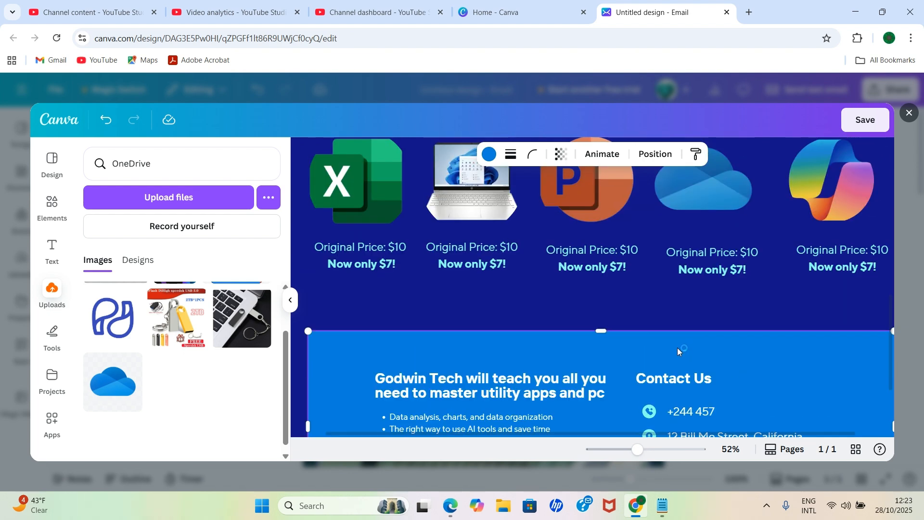
pyautogui.scroll(3, 624, 339)
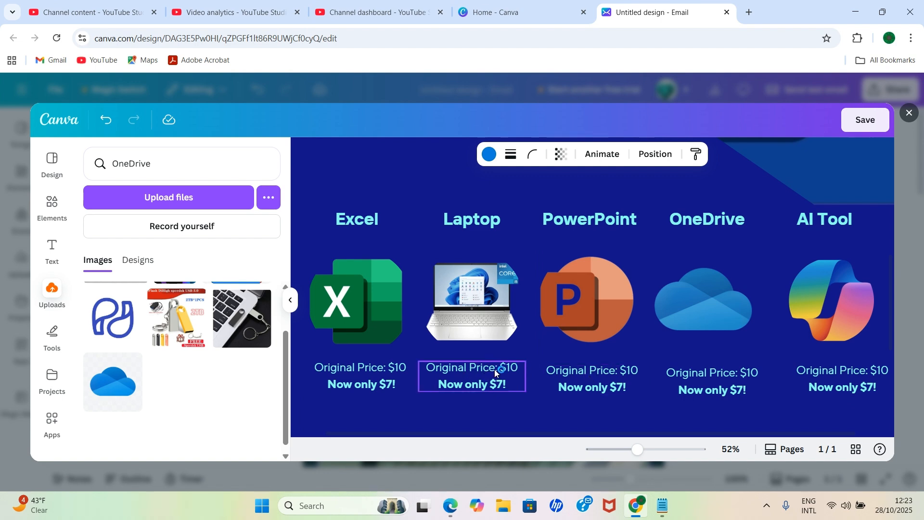
pyautogui.scroll(5, 492, 368)
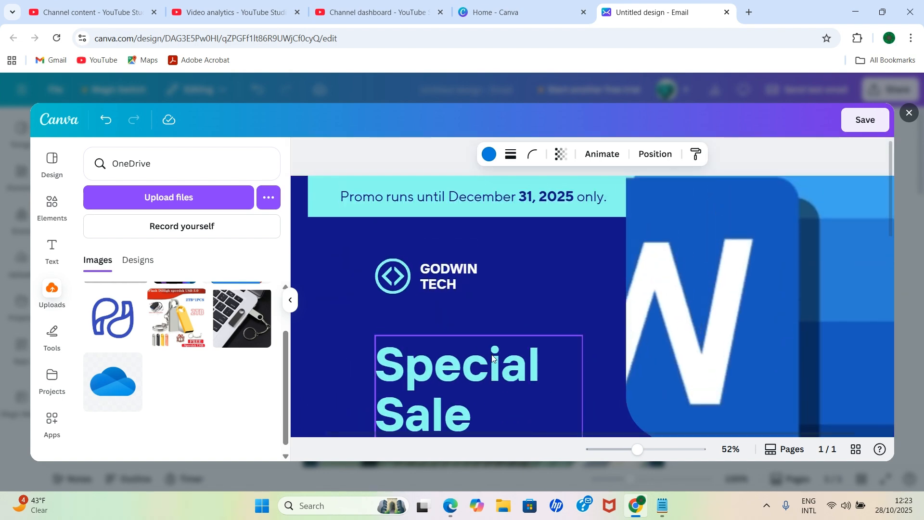
pyautogui.scroll(-4, 481, 289)
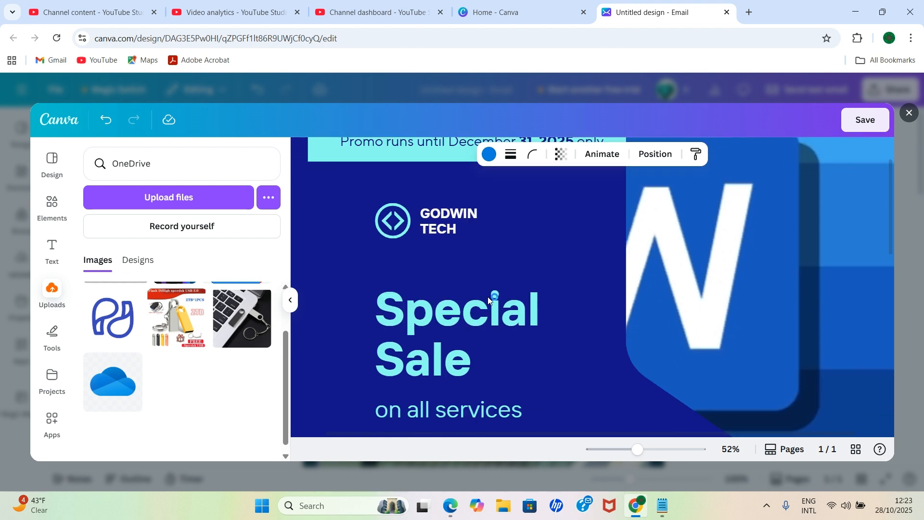
pyautogui.scroll(-8, 487, 297)
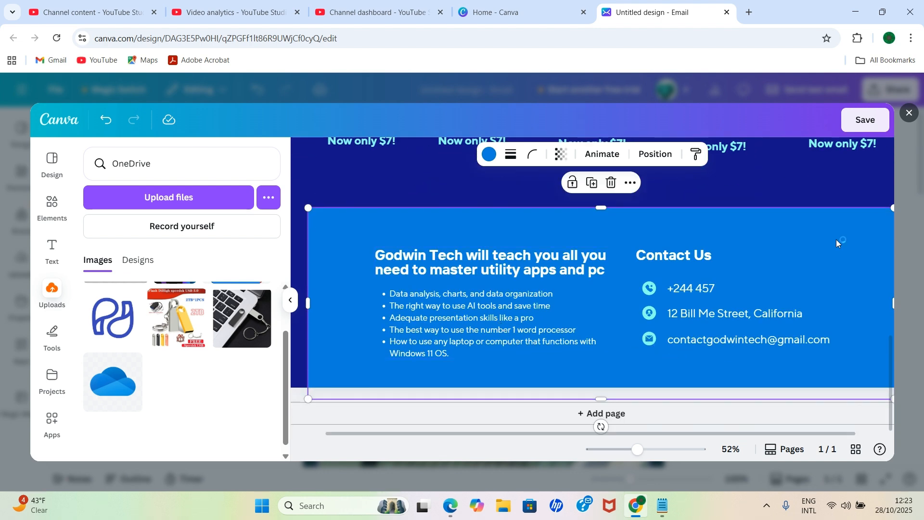
pyautogui.click(866, 120)
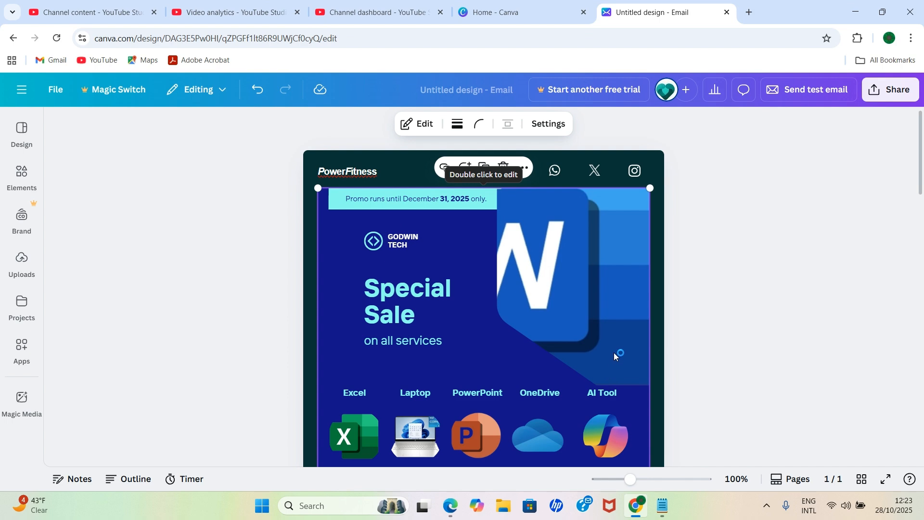
# Replace the "PowerFitness" brand text at the head of the email with "Godwin Tech"
pyautogui.scroll(-10, 592, 348)
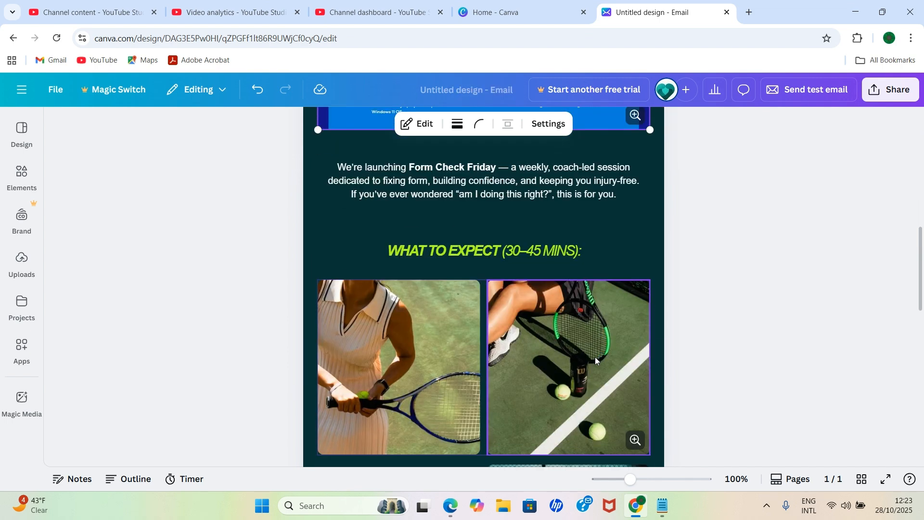
pyautogui.scroll(6, 595, 356)
pyautogui.scroll(4, 595, 357)
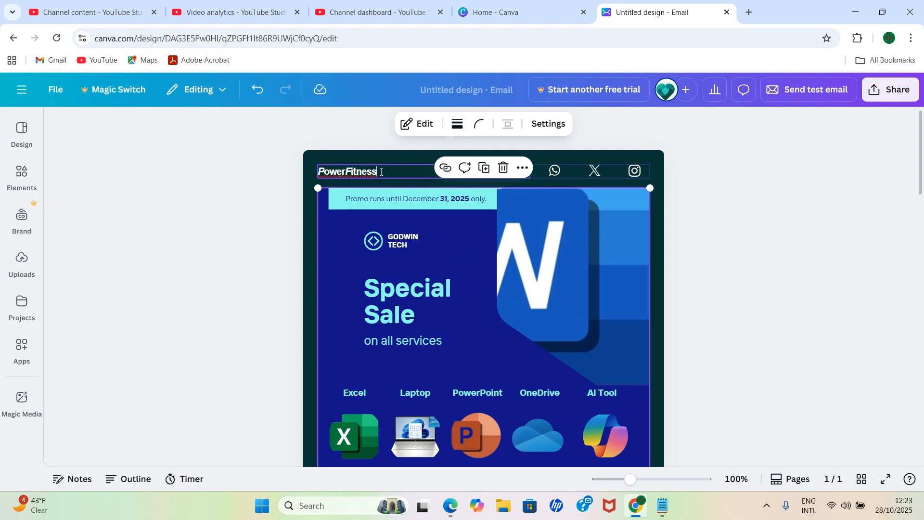
pyautogui.click(381, 172)
pyautogui.press('BackSpace')
pyautogui.press('BackSpace')
pyautogui.press('BackSpace')
pyautogui.press('BackSpace')
pyautogui.press('BackSpace')
pyautogui.press('BackSpace')
pyautogui.press('BackSpace')
pyautogui.press('BackSpace')
pyautogui.press('BackSpace')
pyautogui.press('BackSpace')
pyautogui.press('BackSpace')
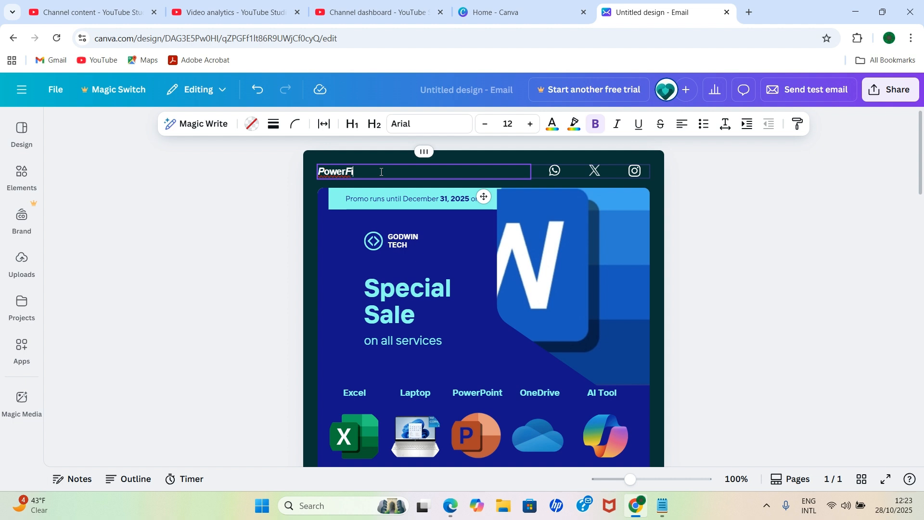
pyautogui.press('BackSpace')
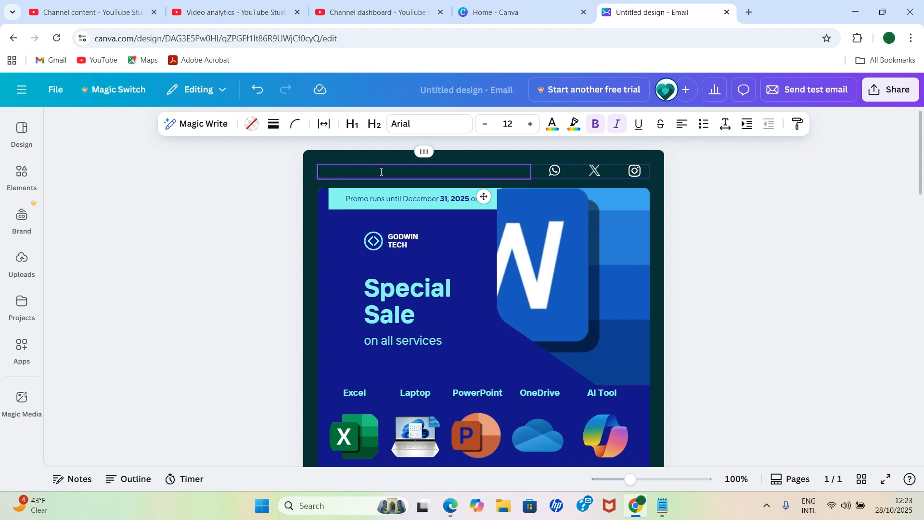
pyautogui.write('Godwin Tech')
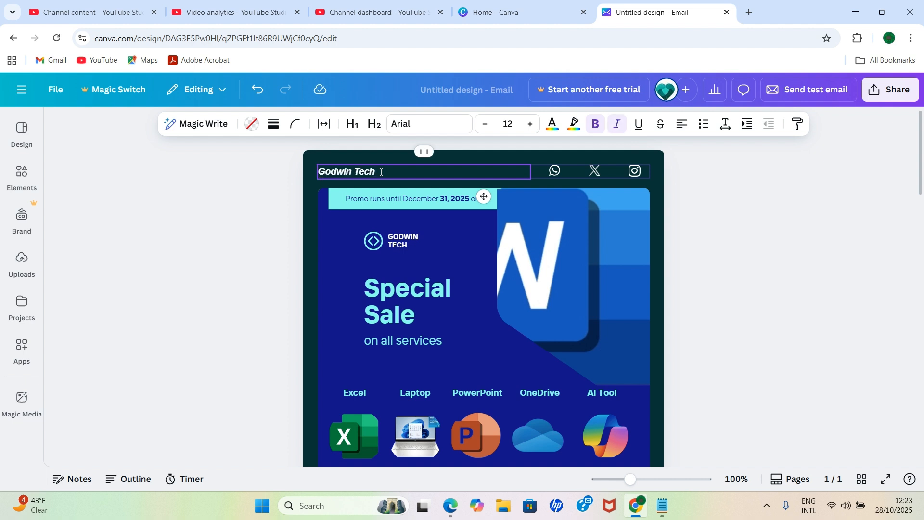
# Open the link entry for the WhatsApp icon in the email header and close it without adding a link
pyautogui.click(556, 170)
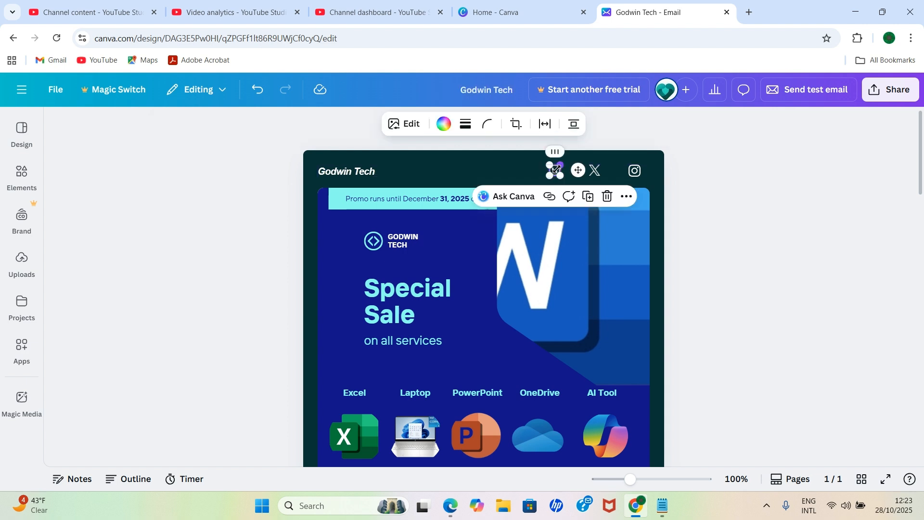
pyautogui.click(549, 197)
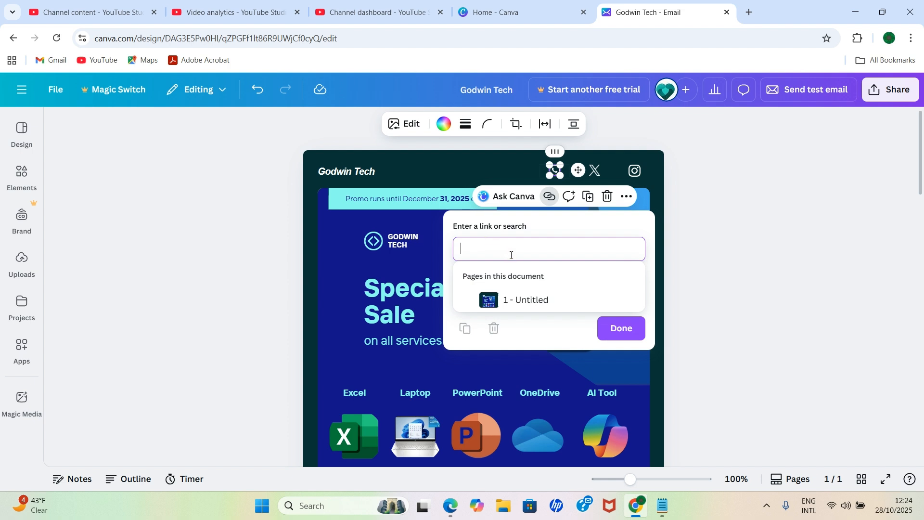
pyautogui.click(768, 232)
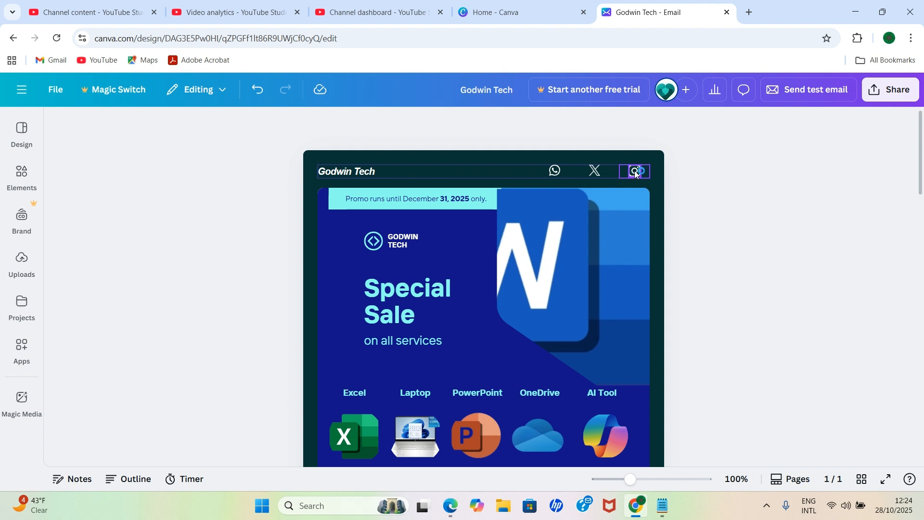
# Go to instagram.com in a new browser tab and copy the address of the Godwin Tech profile page
pyautogui.click(747, 12)
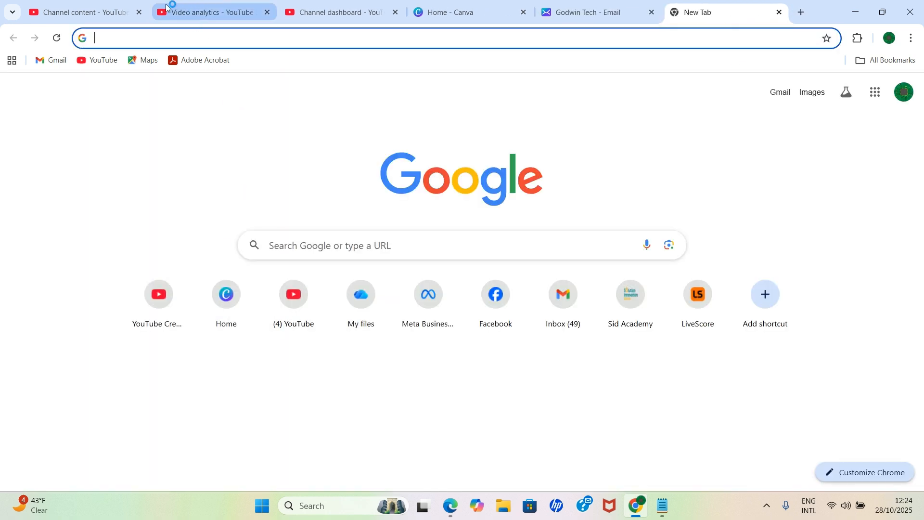
pyautogui.write('instagram.com')
pyautogui.press('Return')
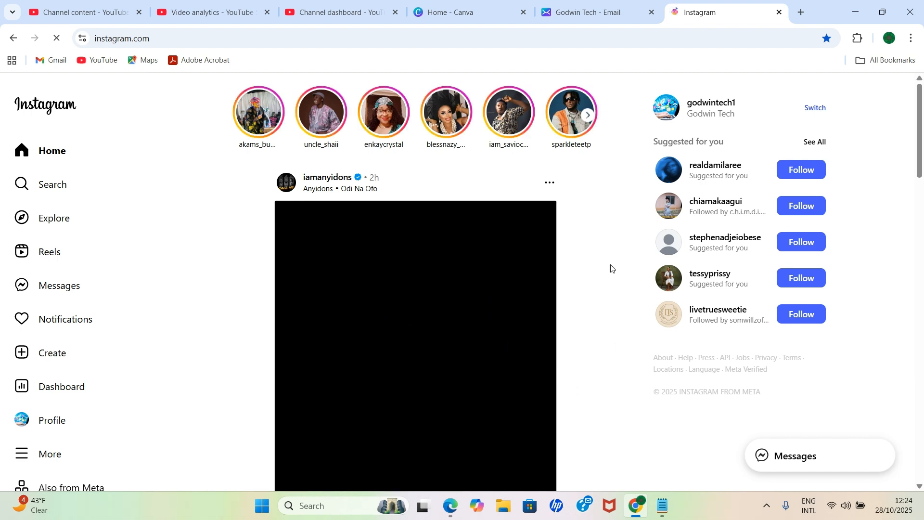
pyautogui.click(665, 108)
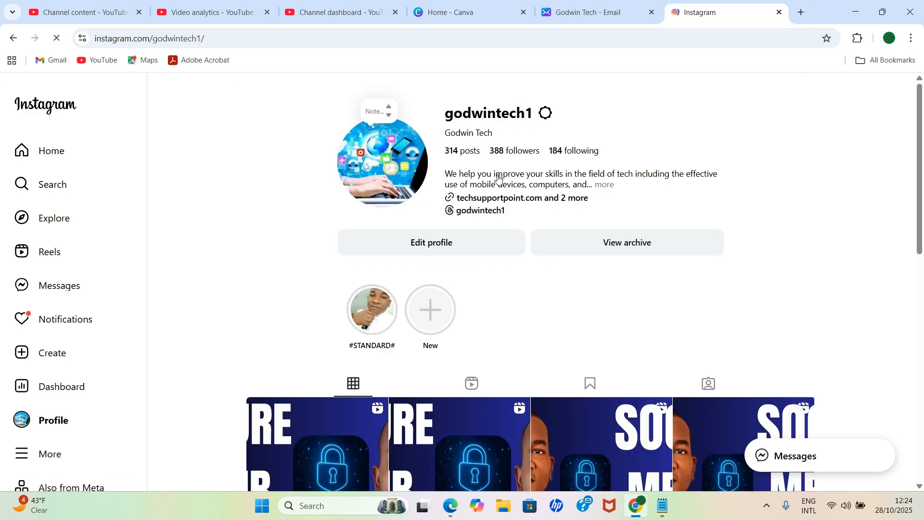
pyautogui.click(151, 34)
pyautogui.hotkey('ctrl', 'c')
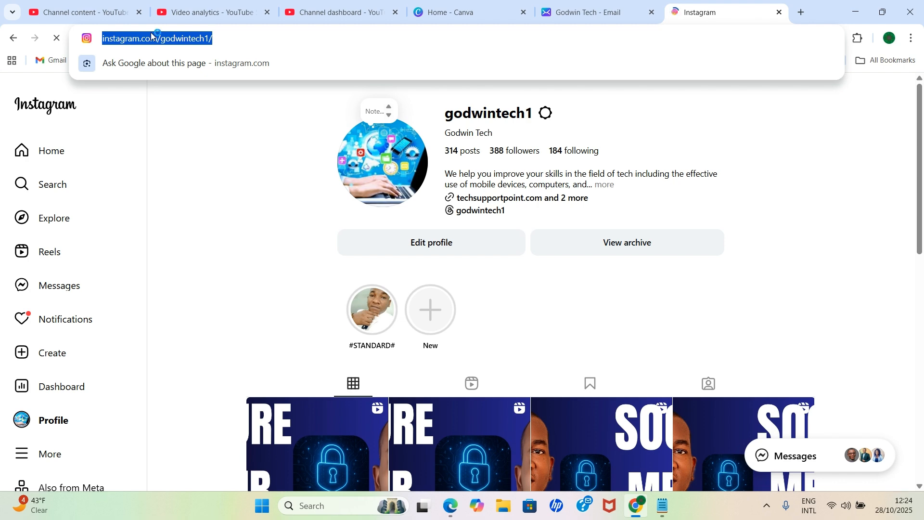
pyautogui.click(609, 13)
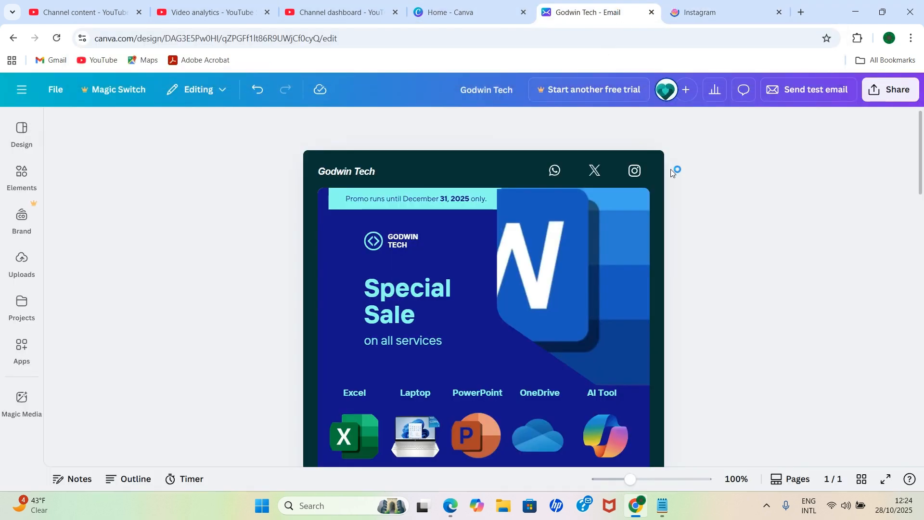
pyautogui.click(636, 172)
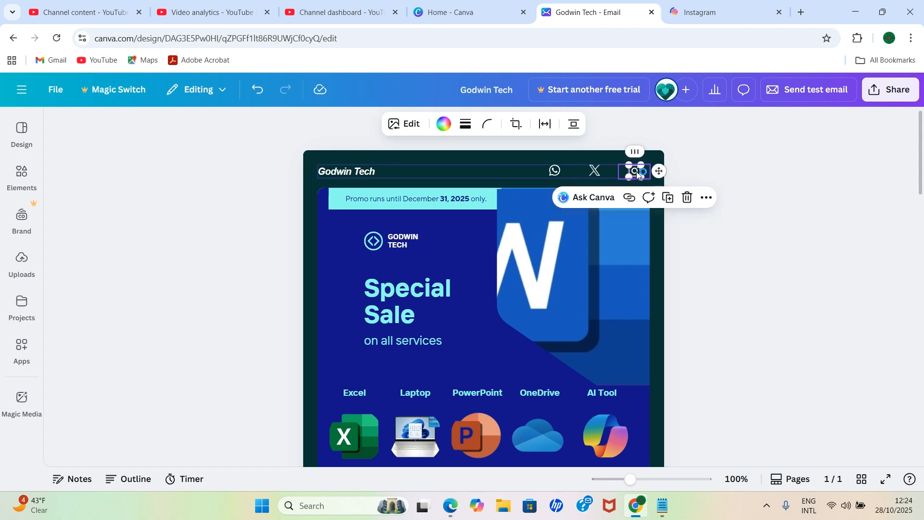
pyautogui.click(628, 197)
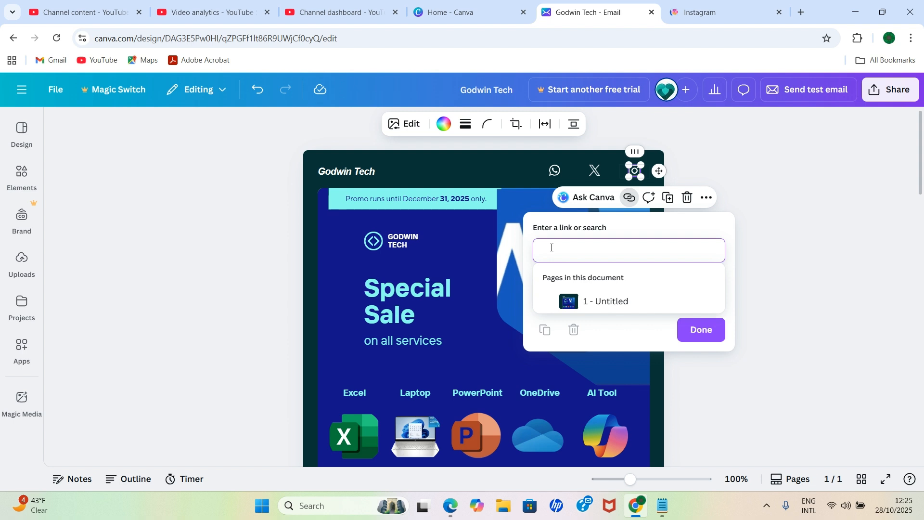
pyautogui.hotkey('ctrl', 'v')
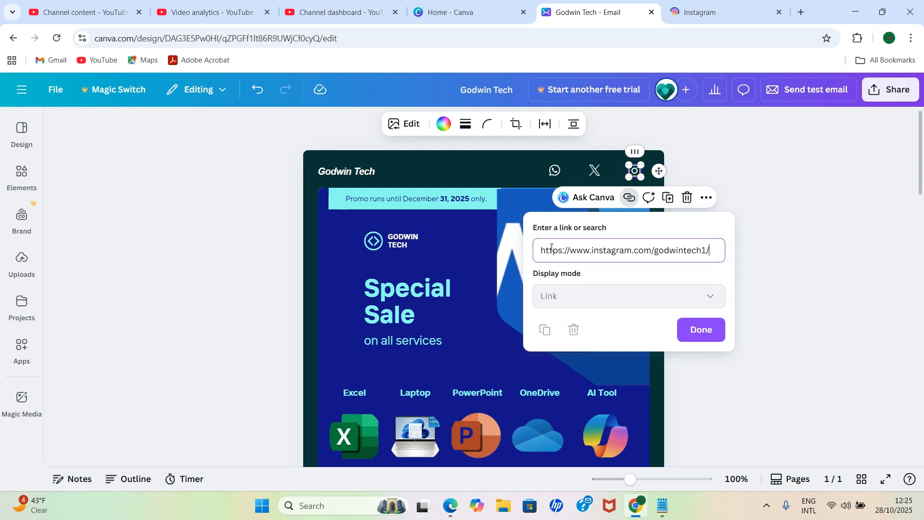
pyautogui.click(708, 331)
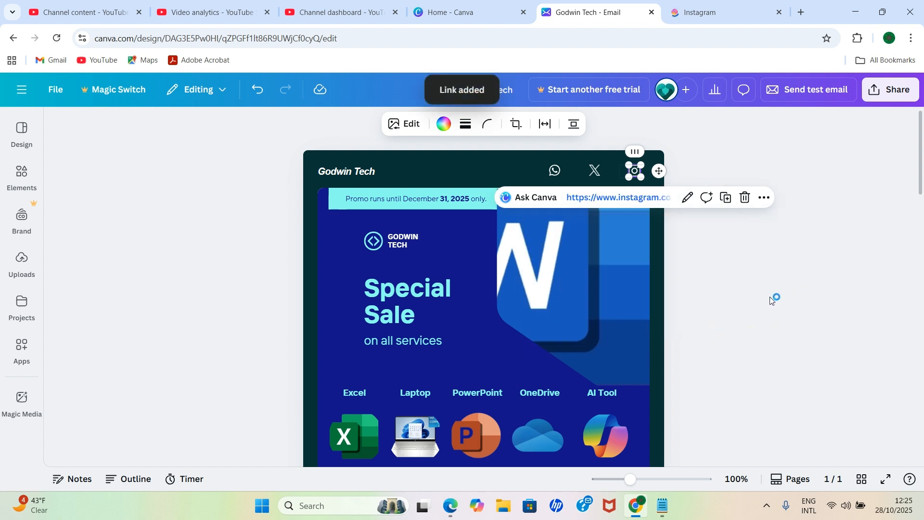
pyautogui.click(789, 333)
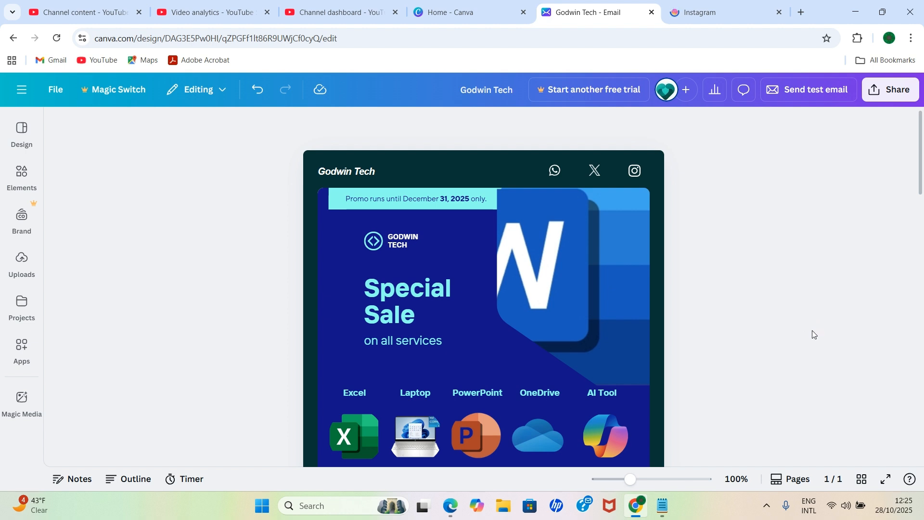
# Delete the "Form Check Friday" paragraph and the "What to expect (30–45 mins)" heading below the flyer
pyautogui.scroll(-1, 653, 292)
pyautogui.scroll(-15, 653, 292)
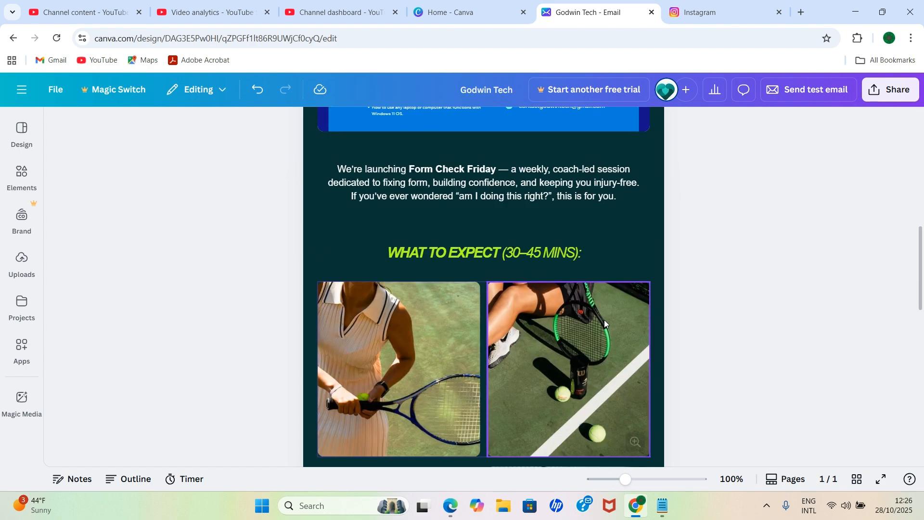
pyautogui.scroll(15, 614, 331)
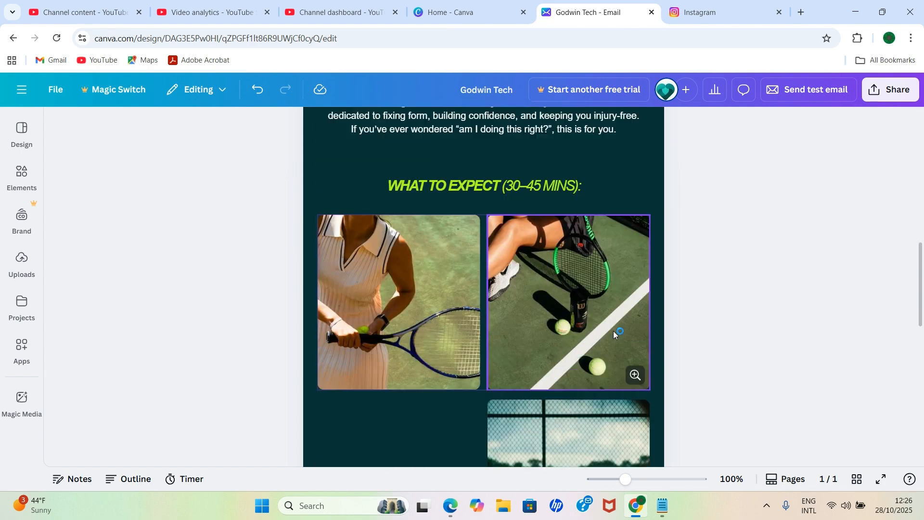
pyautogui.scroll(-6, 617, 338)
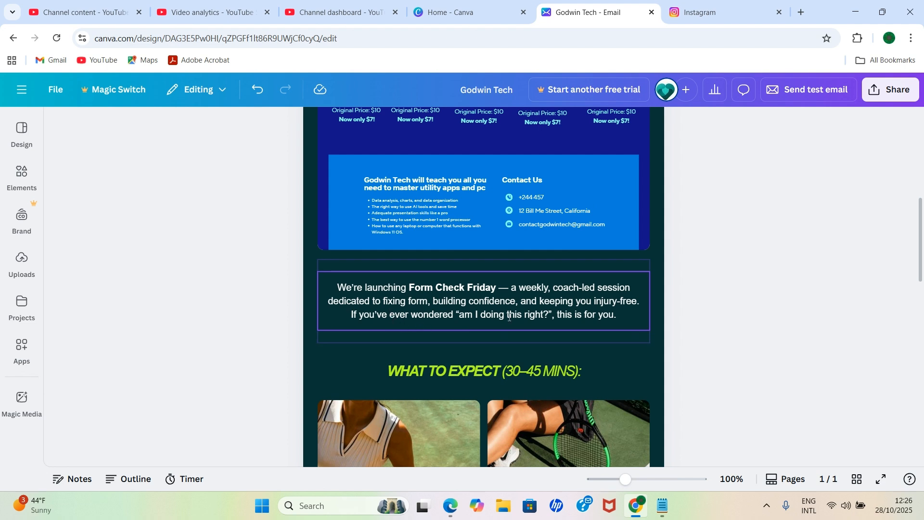
pyautogui.click(402, 286)
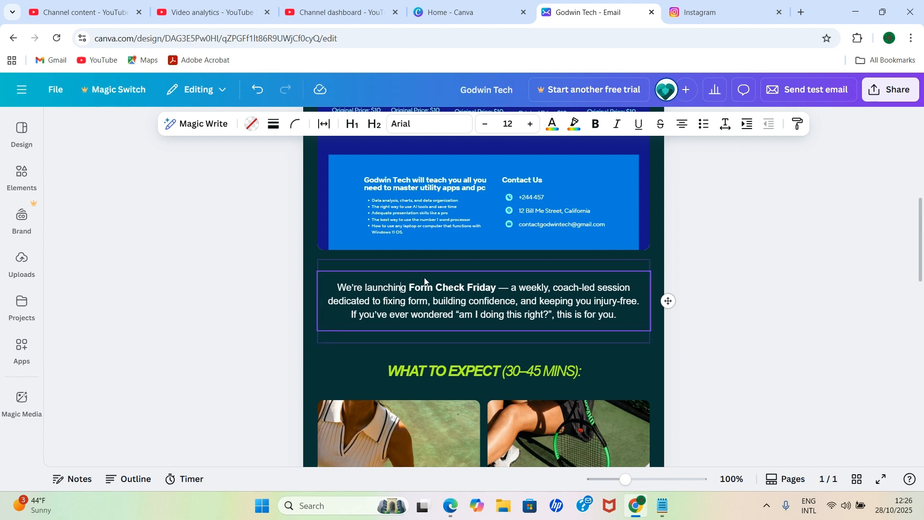
pyautogui.press('Escape')
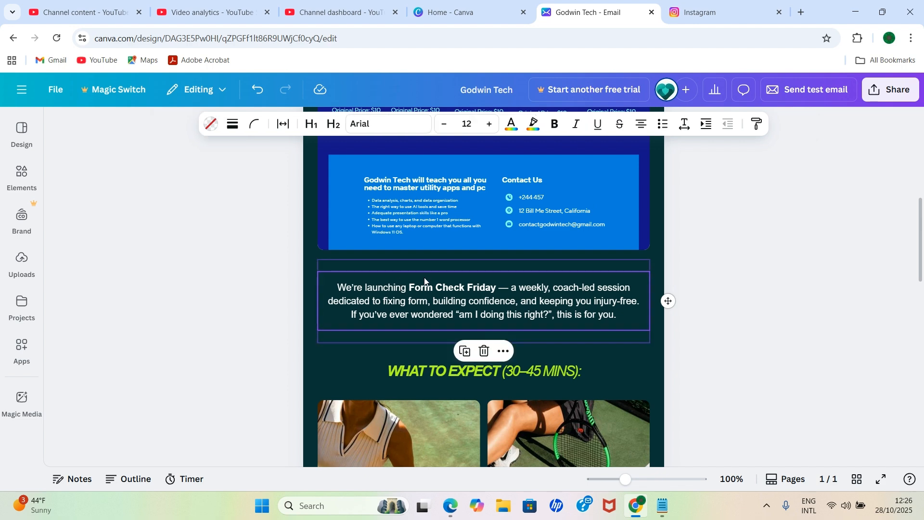
pyautogui.click(483, 351)
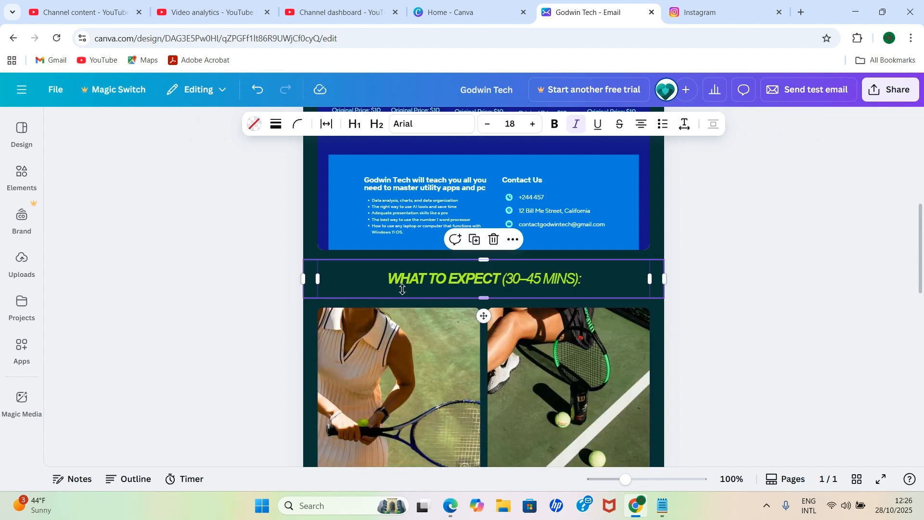
pyautogui.click(493, 240)
# Delete the row with two tennis photos and the row pairing the warm-up text with a player photo
pyautogui.click(494, 278)
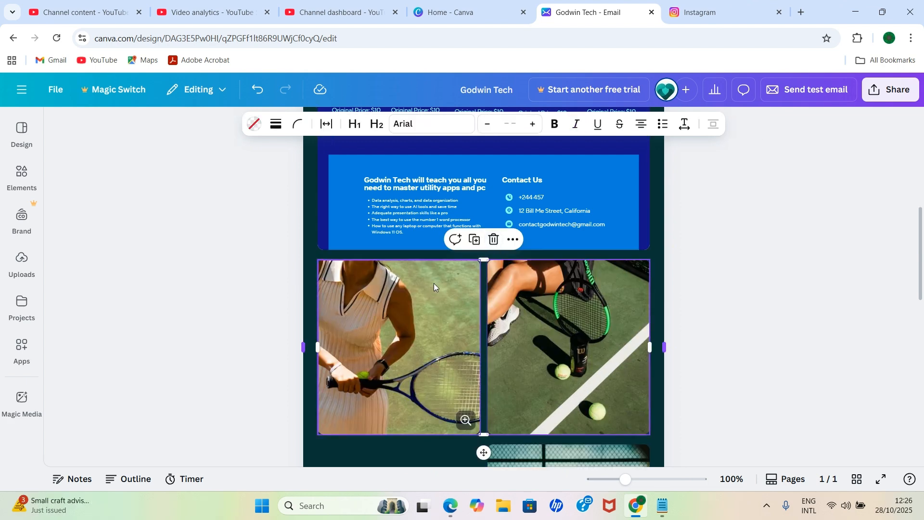
pyautogui.click(494, 239)
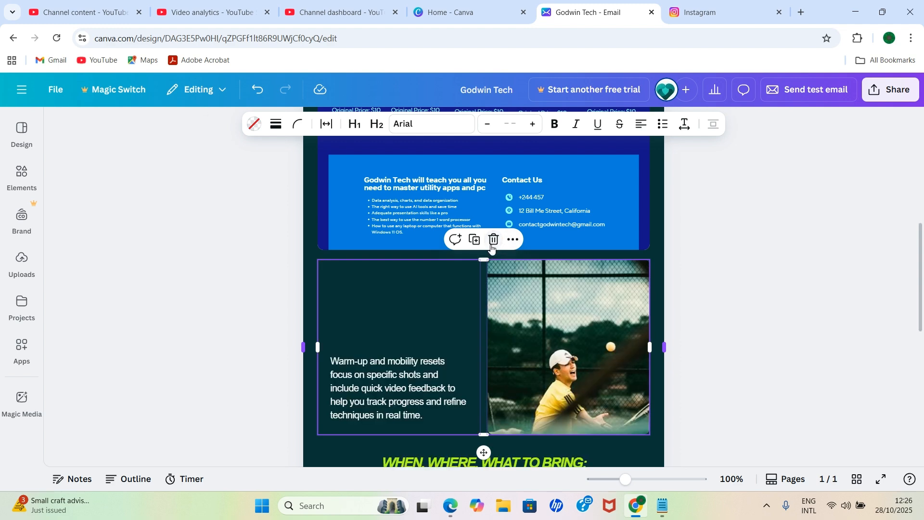
pyautogui.click(424, 314)
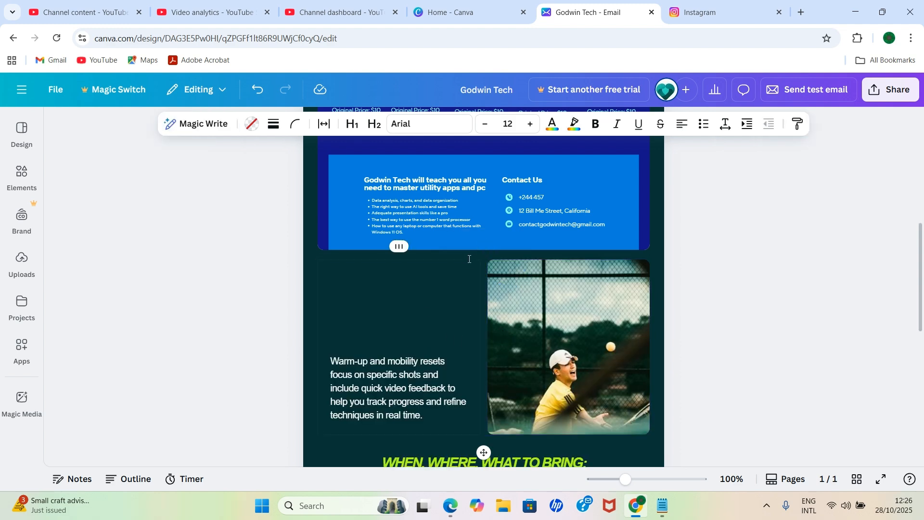
pyautogui.click(484, 260)
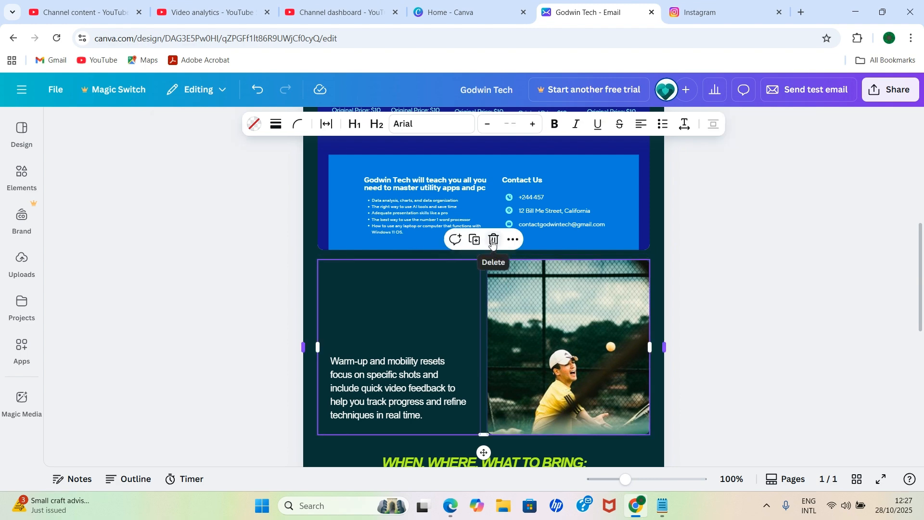
pyautogui.click(492, 241)
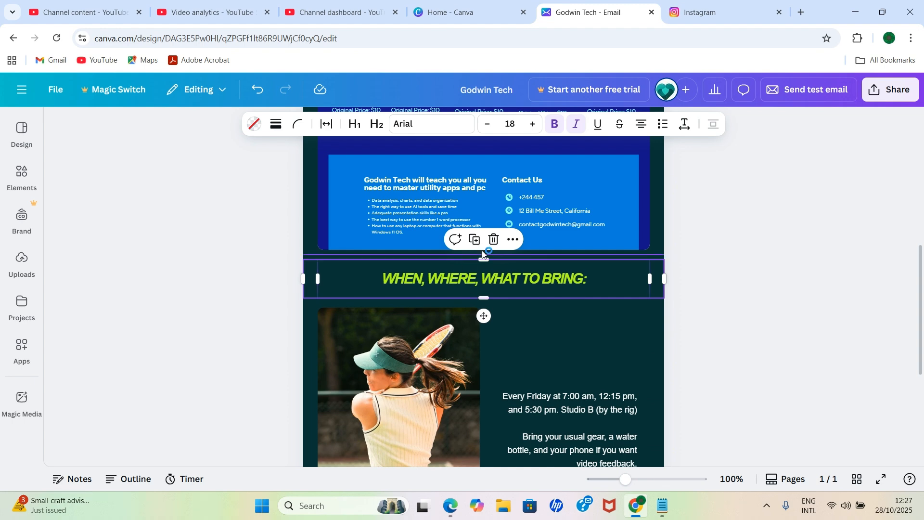
# Delete the "When, where, what to bring" heading with its photo-and-schedule row, and the "Book your spot" button
pyautogui.click(494, 241)
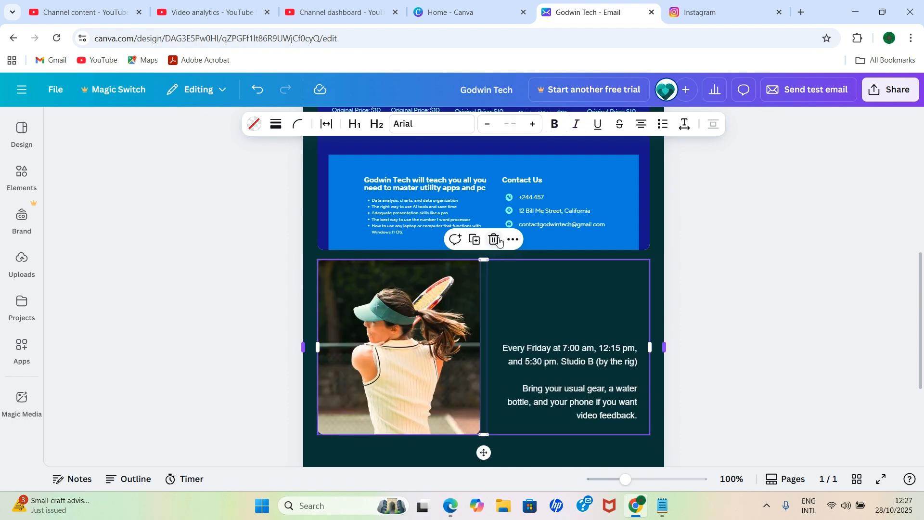
pyautogui.click(494, 240)
pyautogui.click(485, 311)
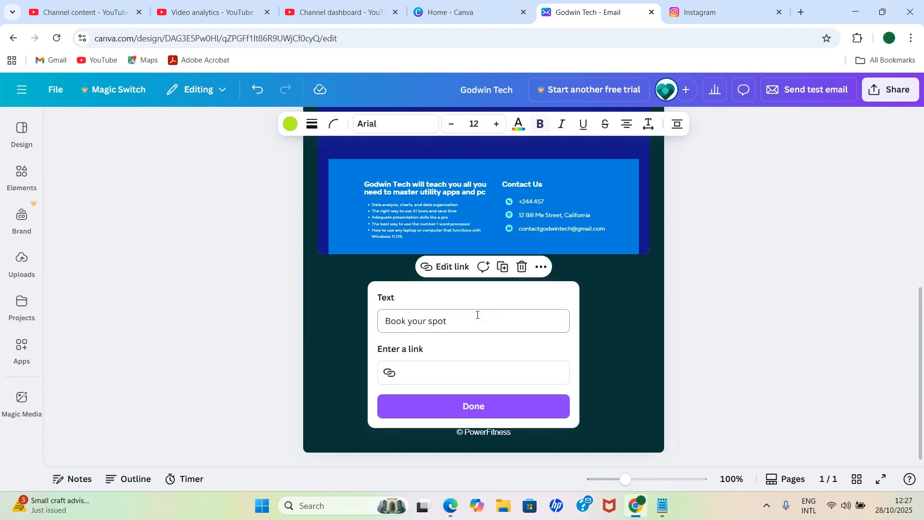
pyautogui.click(521, 267)
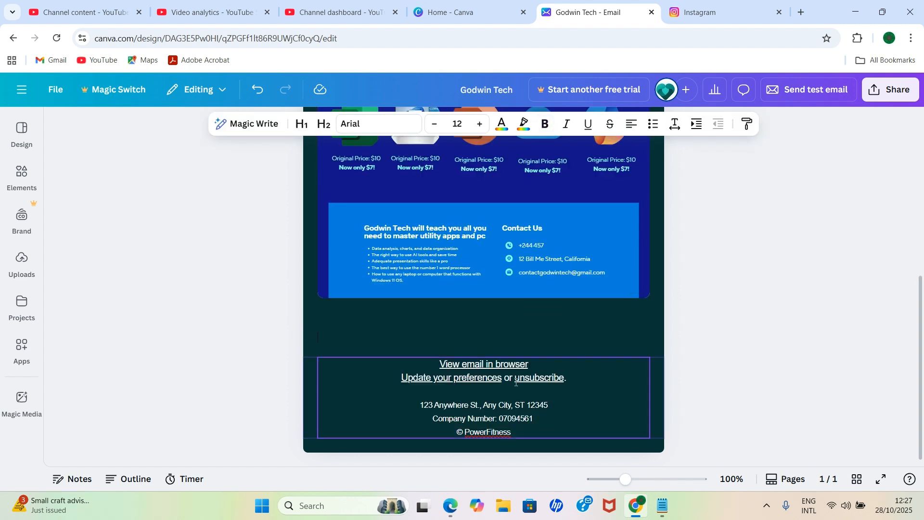
# Delete the PowerFitness footer text block and remove the leftover blank lines beneath the flyer
pyautogui.click(512, 364)
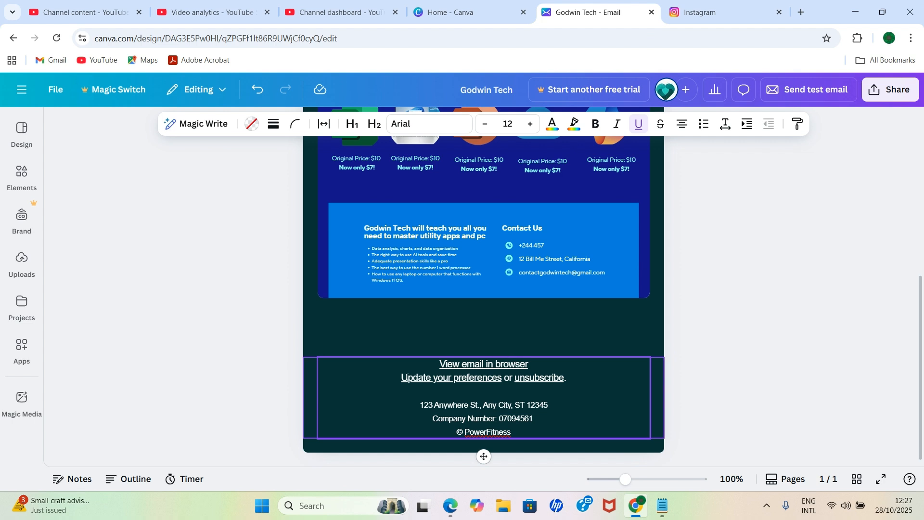
pyautogui.click(382, 372)
pyautogui.click(557, 359)
pyautogui.click(651, 359)
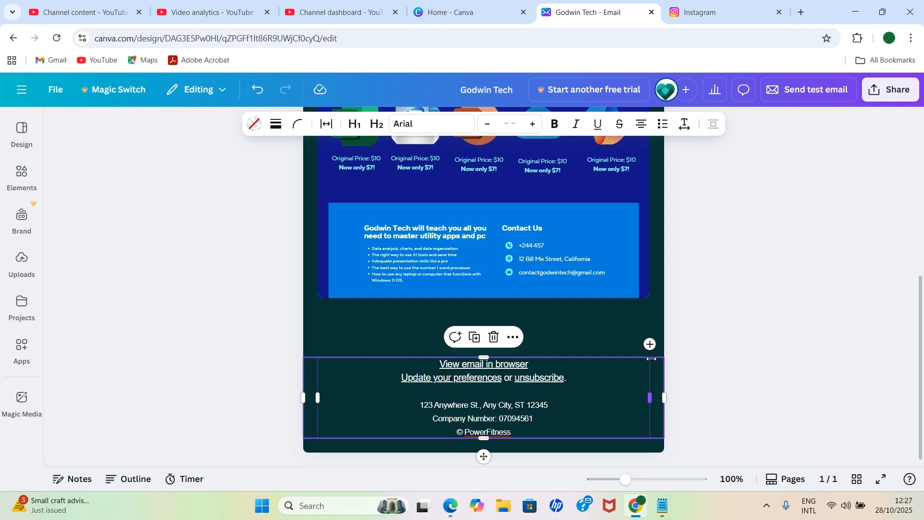
pyautogui.click(493, 337)
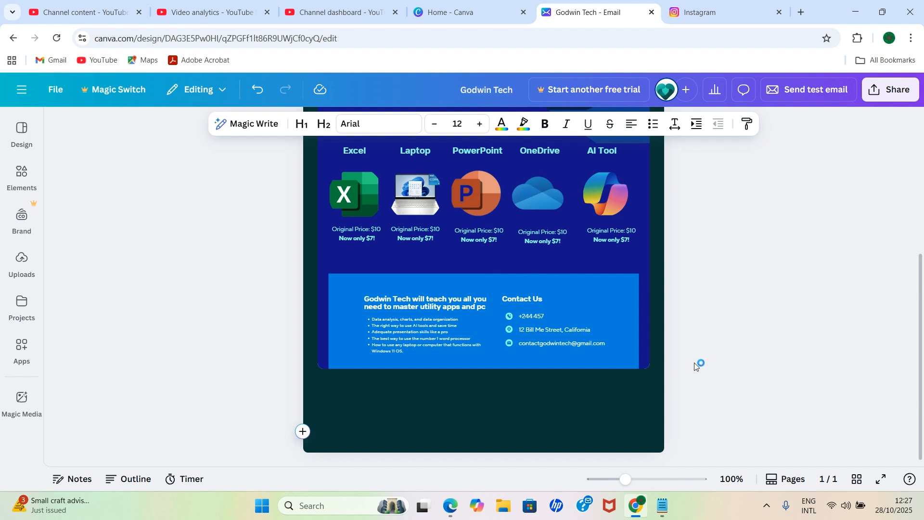
pyautogui.press('BackSpace')
pyautogui.press('BackSpace')
pyautogui.press('BackSpace')
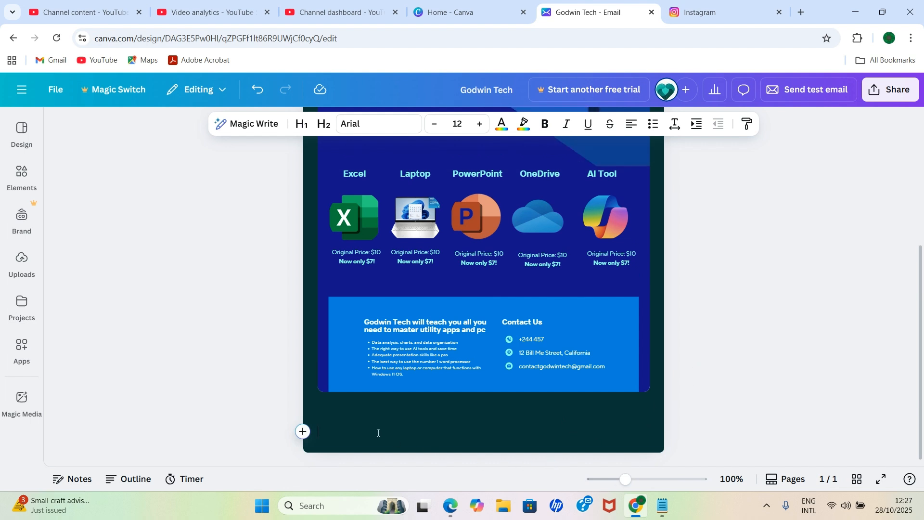
pyautogui.click(749, 346)
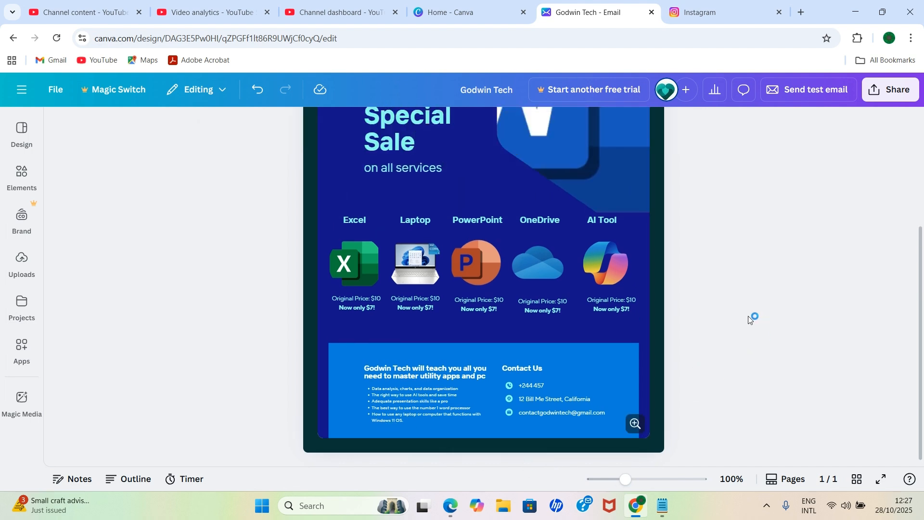
# Send the finished design as a test email with the subject line "End of the Year Promo"
pyautogui.click(645, 321)
pyautogui.scroll(1, 757, 318)
pyautogui.scroll(3, 759, 320)
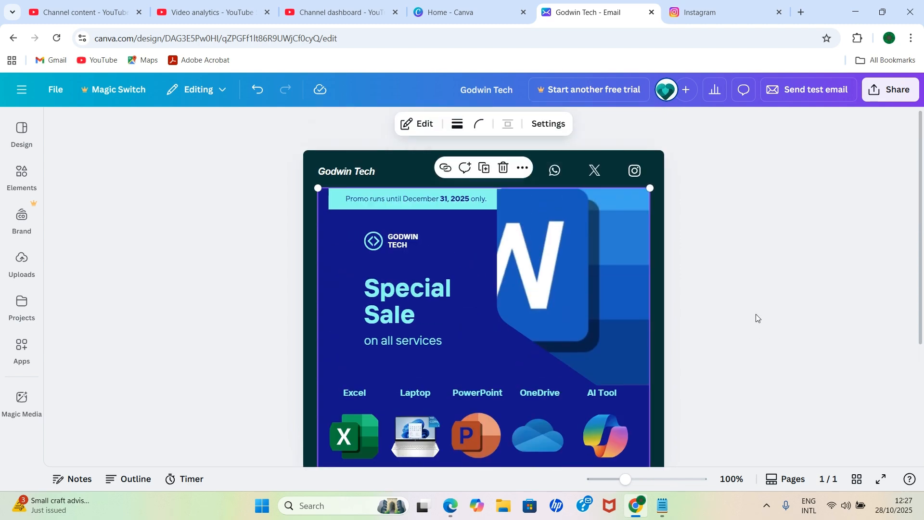
pyautogui.click(787, 346)
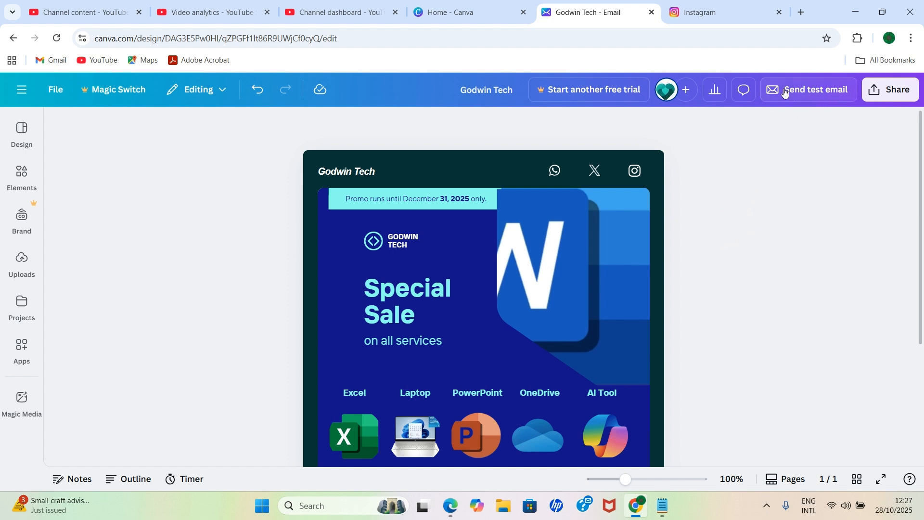
pyautogui.click(819, 96)
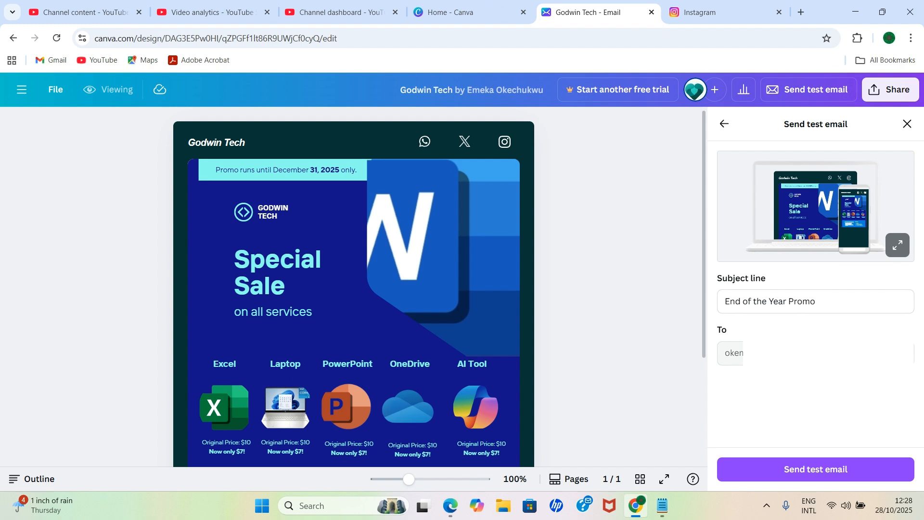
pyautogui.click(862, 472)
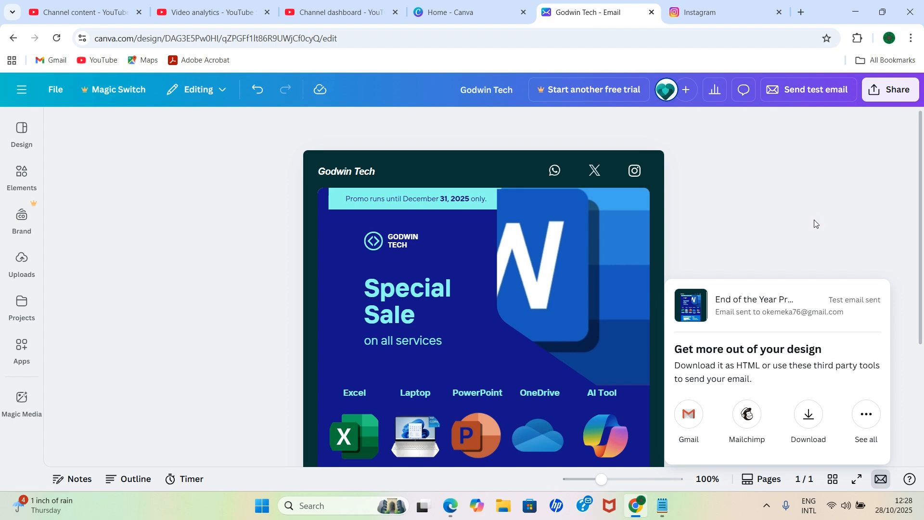
pyautogui.click(828, 194)
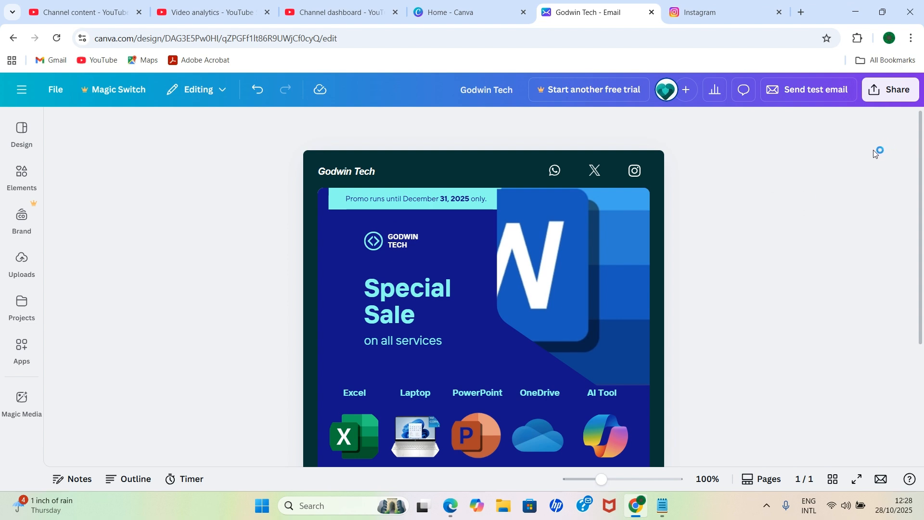
# Download the finished email design as HTML and images
pyautogui.click(896, 91)
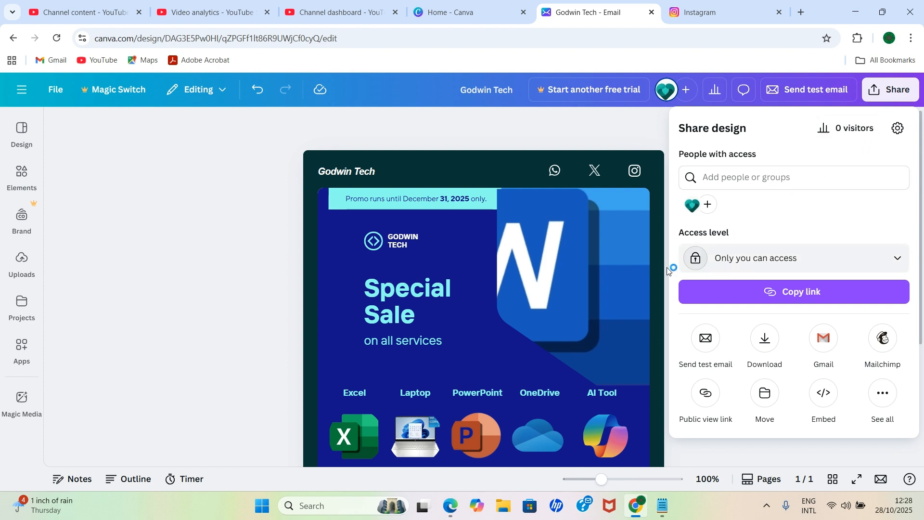
pyautogui.click(760, 339)
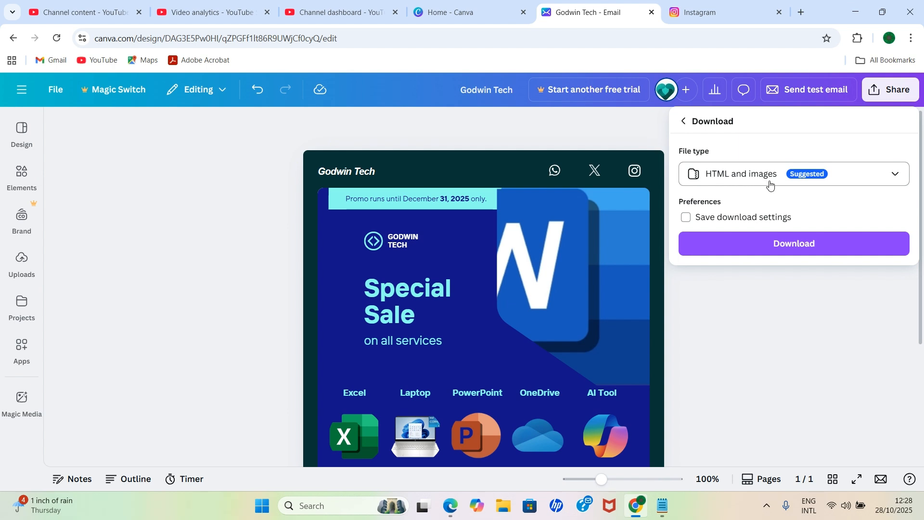
pyautogui.click(884, 178)
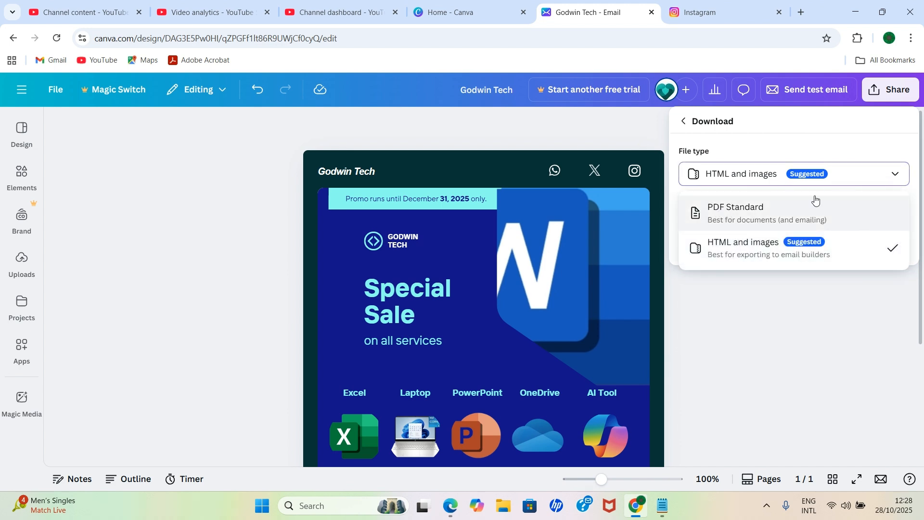
pyautogui.click(873, 178)
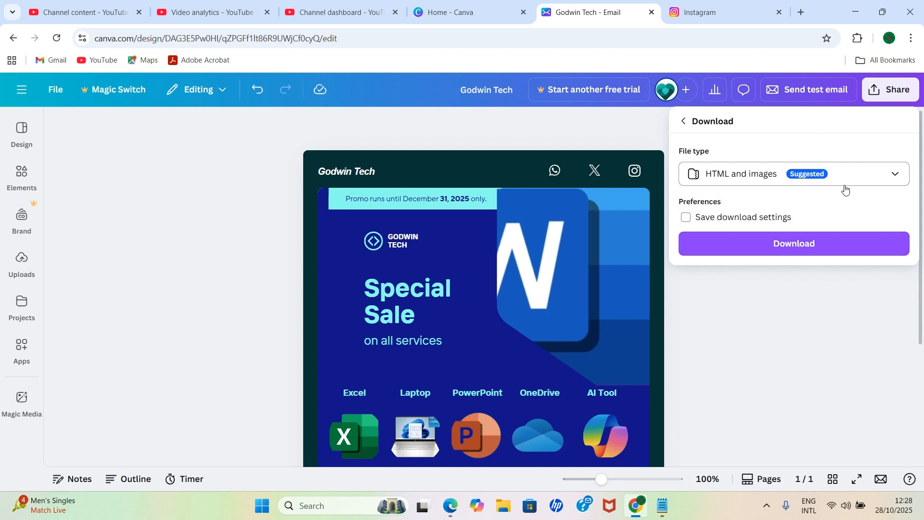
pyautogui.click(786, 244)
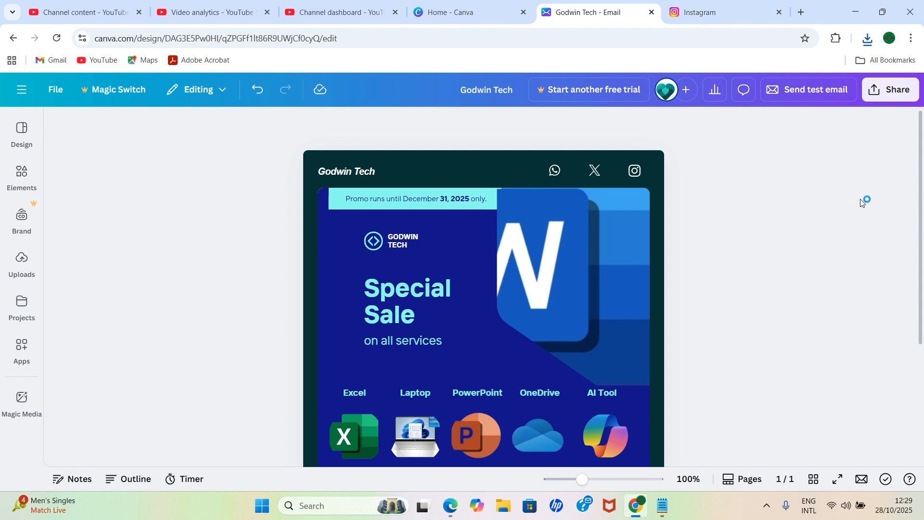
# Create a public view link for the email design and copy it
pyautogui.click(900, 95)
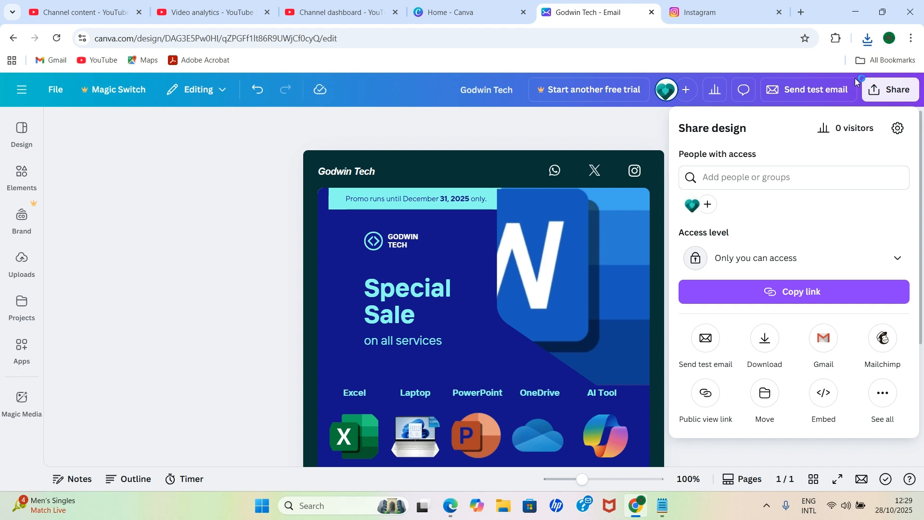
pyautogui.click(706, 394)
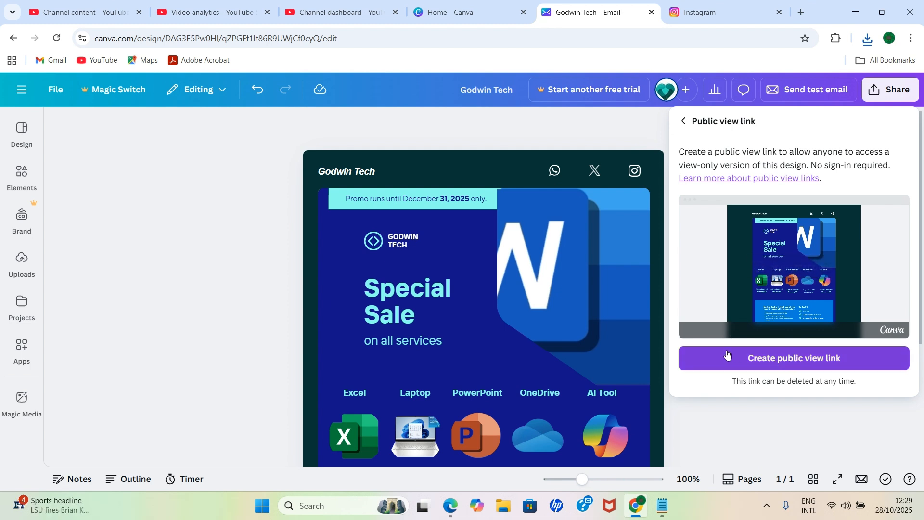
pyautogui.click(847, 359)
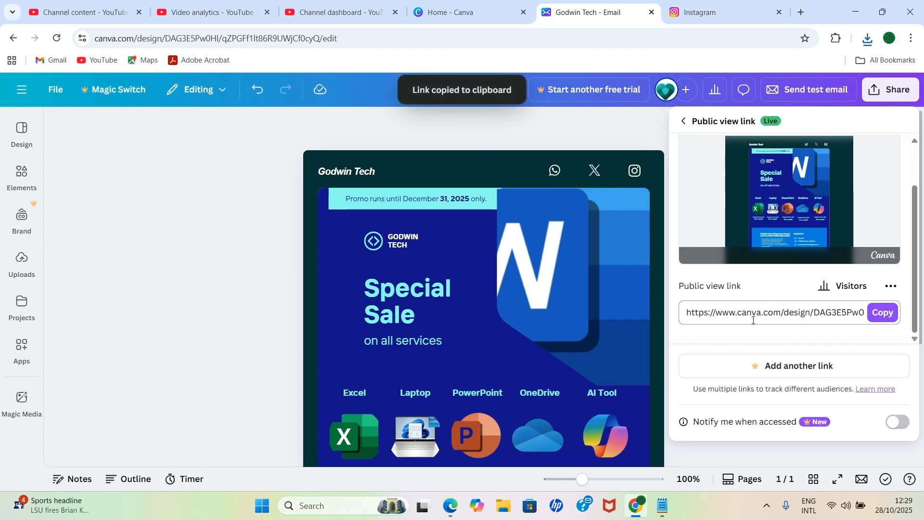
pyautogui.click(882, 314)
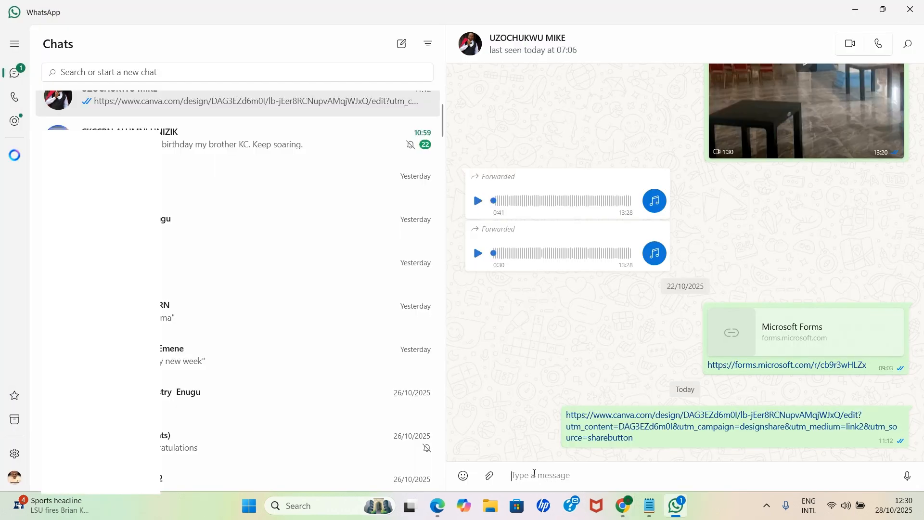
# Send the copied public view link to the contact in the open WhatsApp chat, then return to Canva and dismiss the link settings
pyautogui.hotkey('ctrl', 'v')
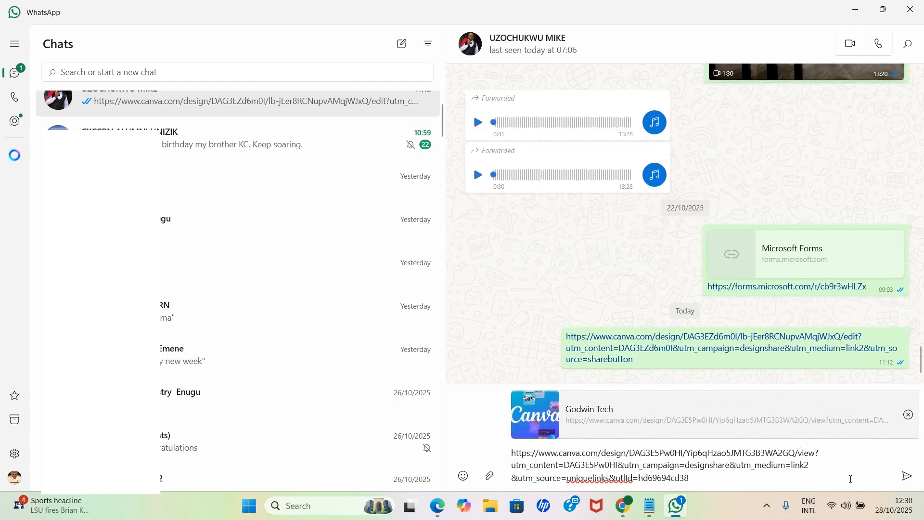
pyautogui.click(904, 477)
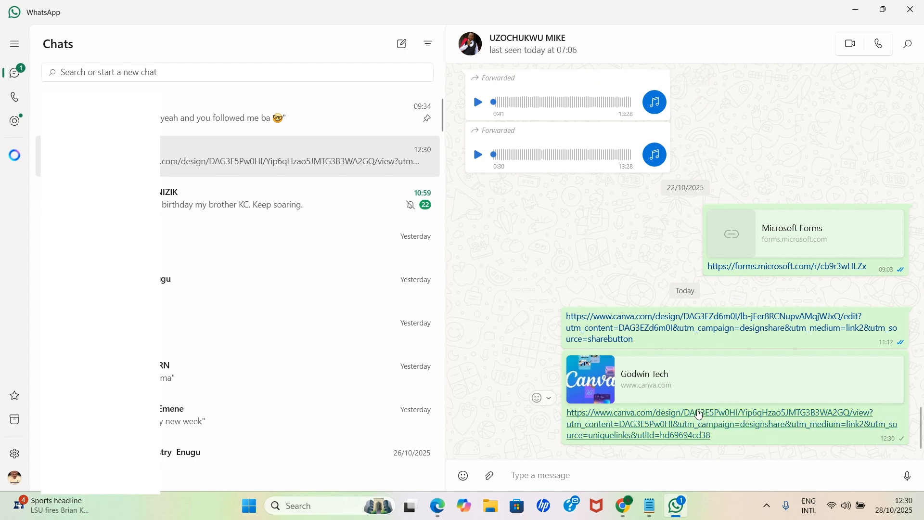
pyautogui.click(920, 12)
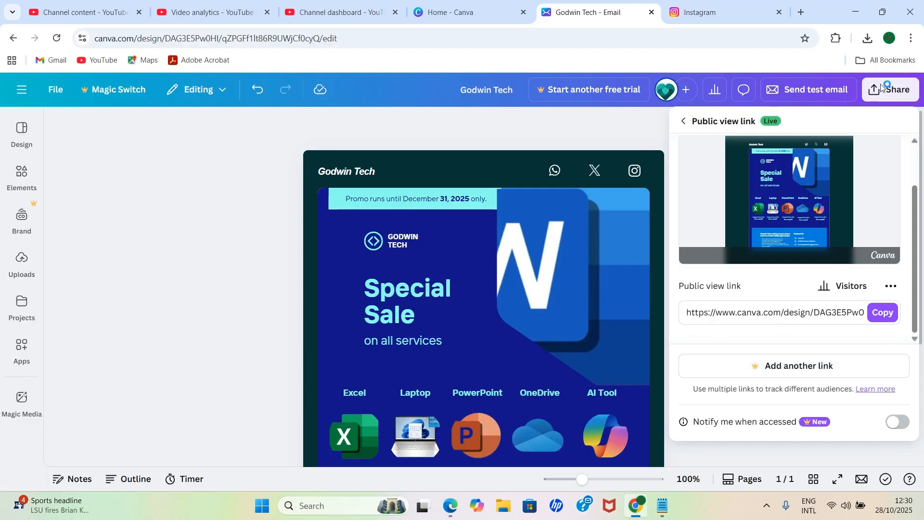
pyautogui.click(567, 126)
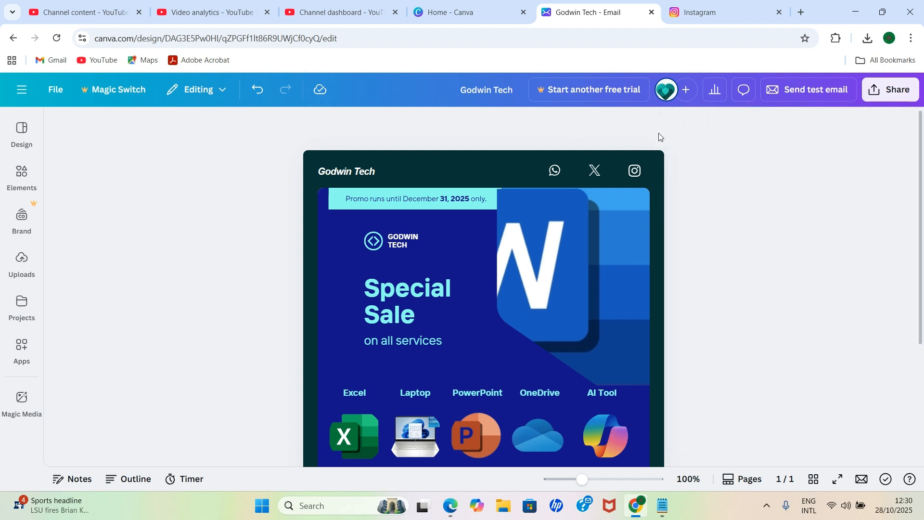
# Open the sharing options for the Godwin Tech email design
pyautogui.click(912, 88)
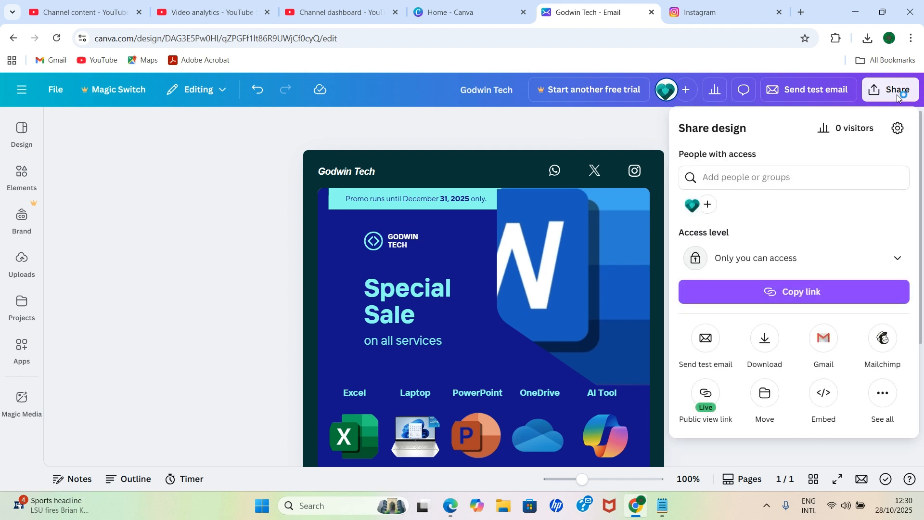